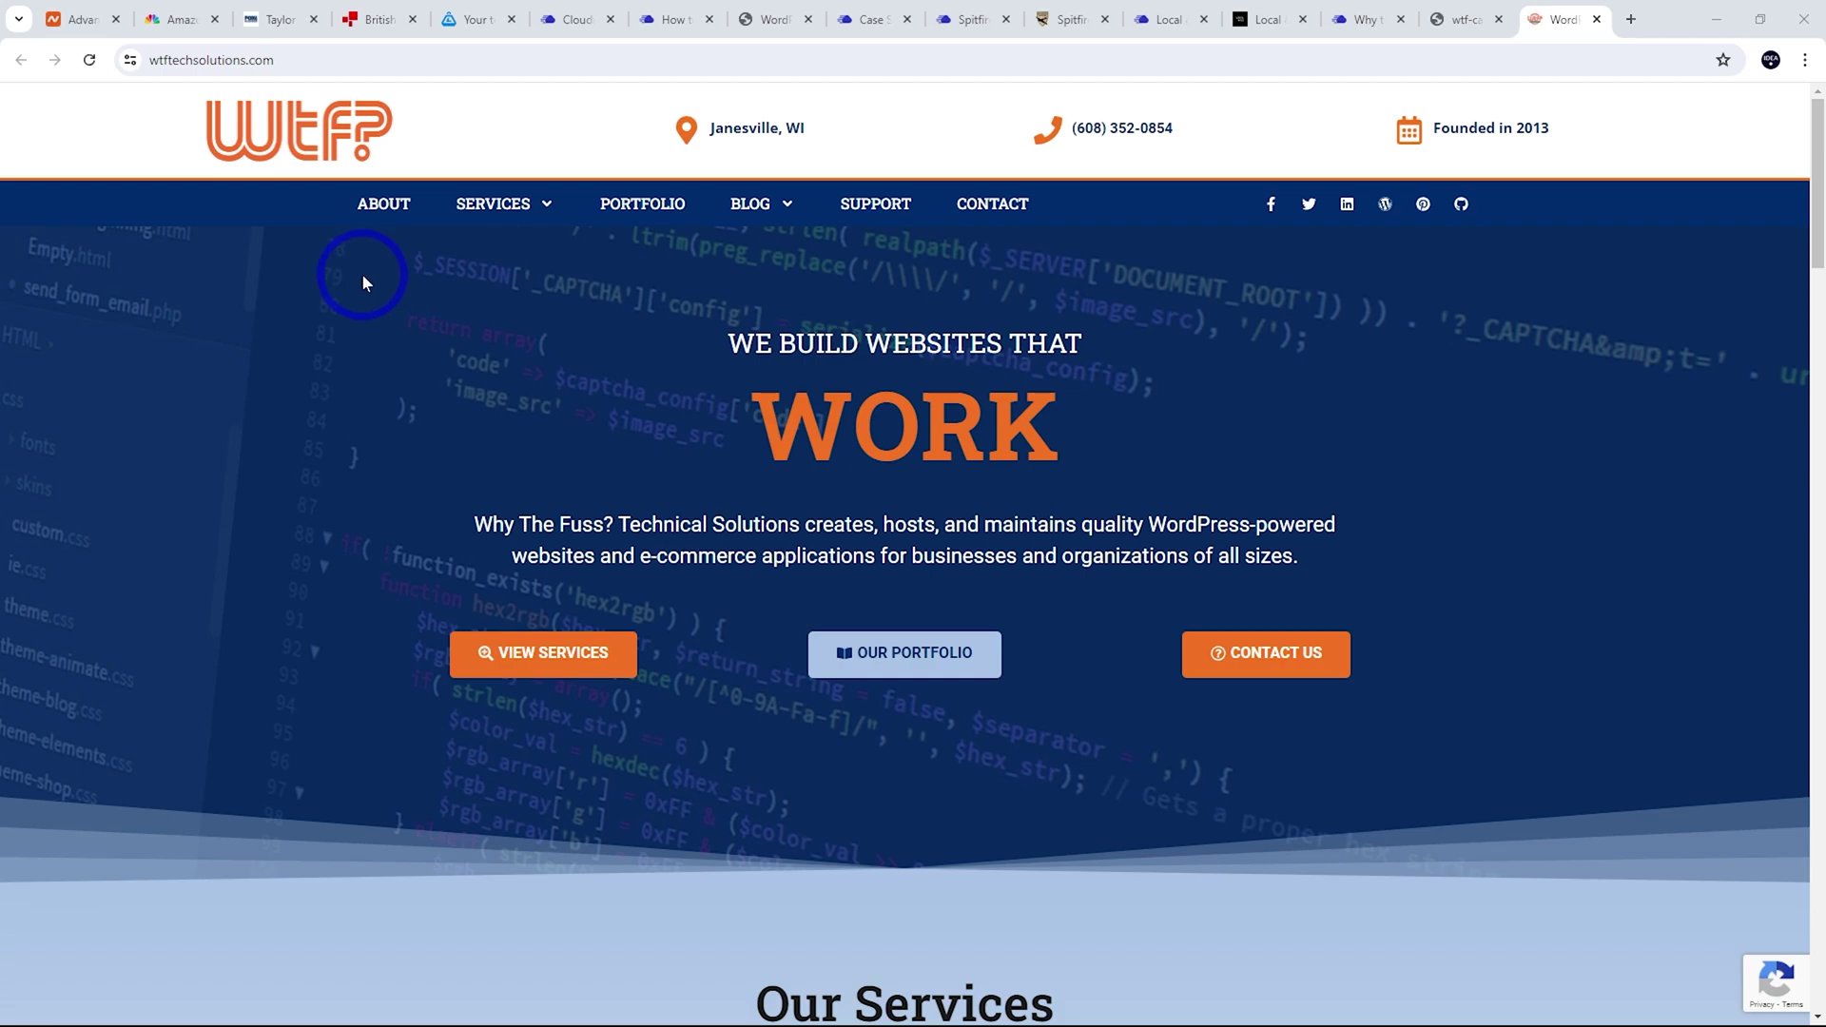
- Review the Why The Fuss case study in the PDF and on its Cloudways case study page
left_click(1457, 19)
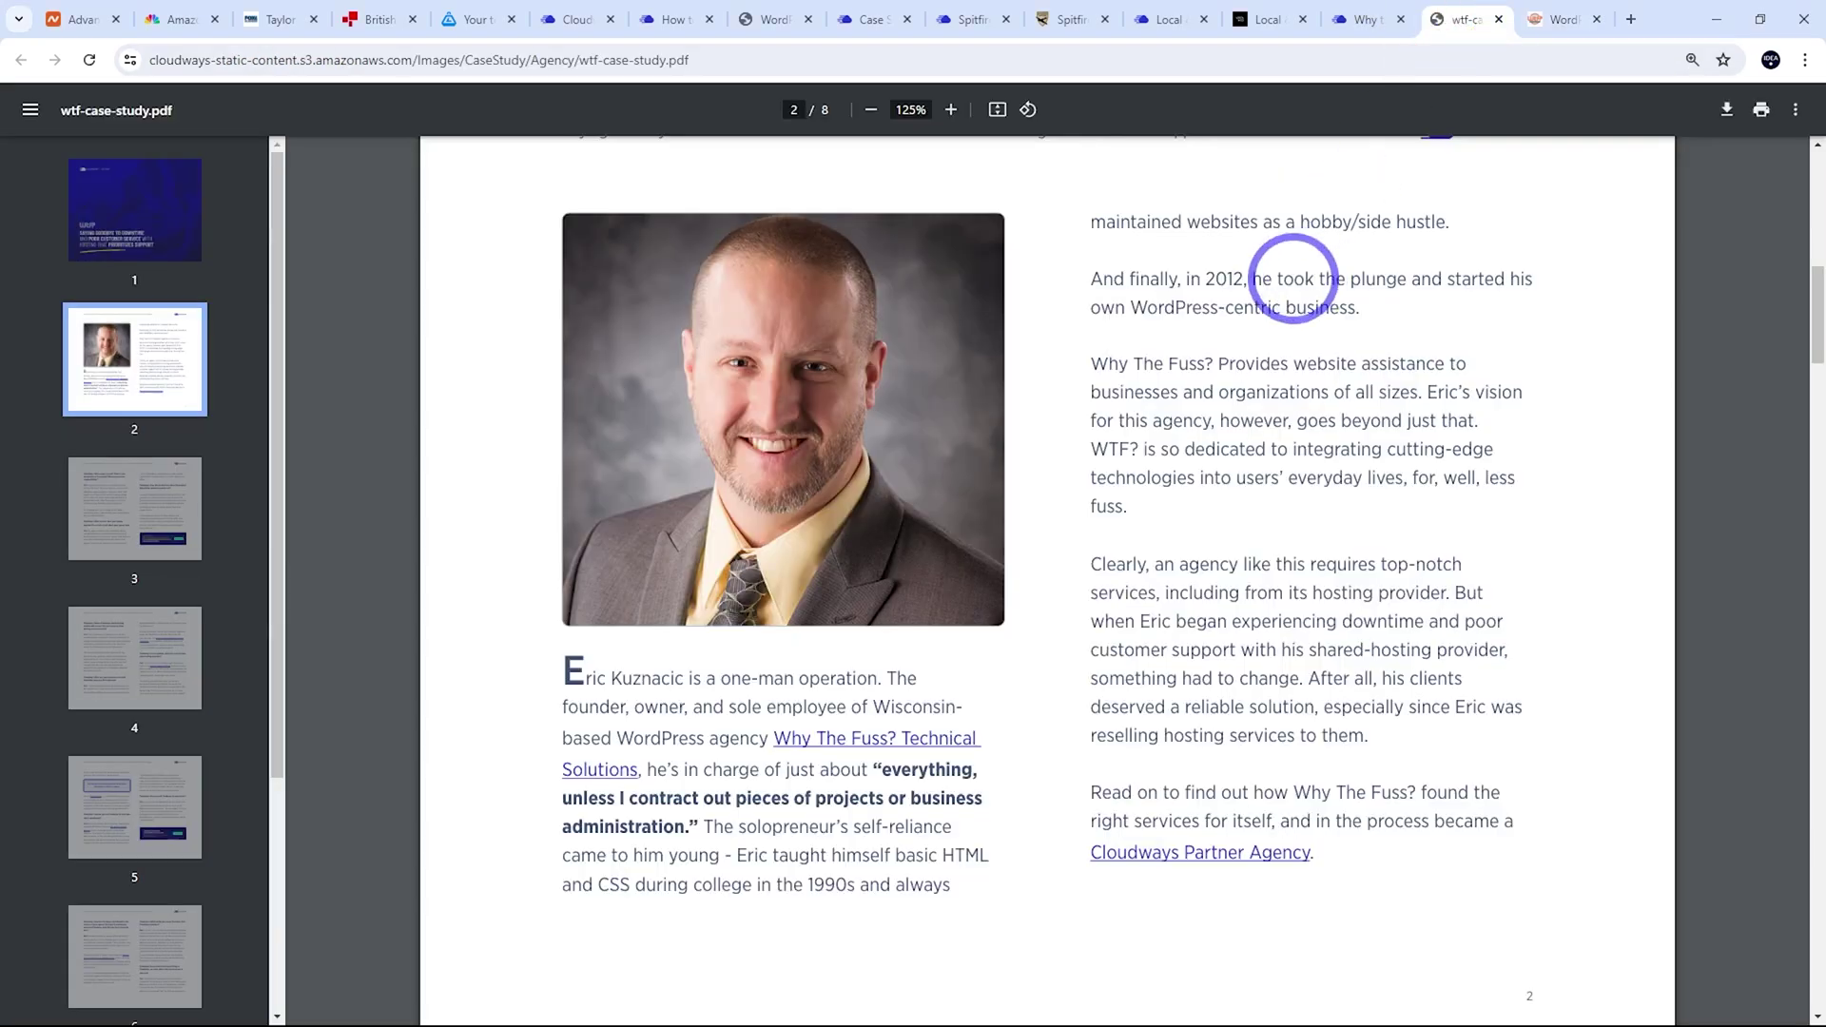
scroll(1294, 279, "up", 4)
scroll(779, 550, "down", 2)
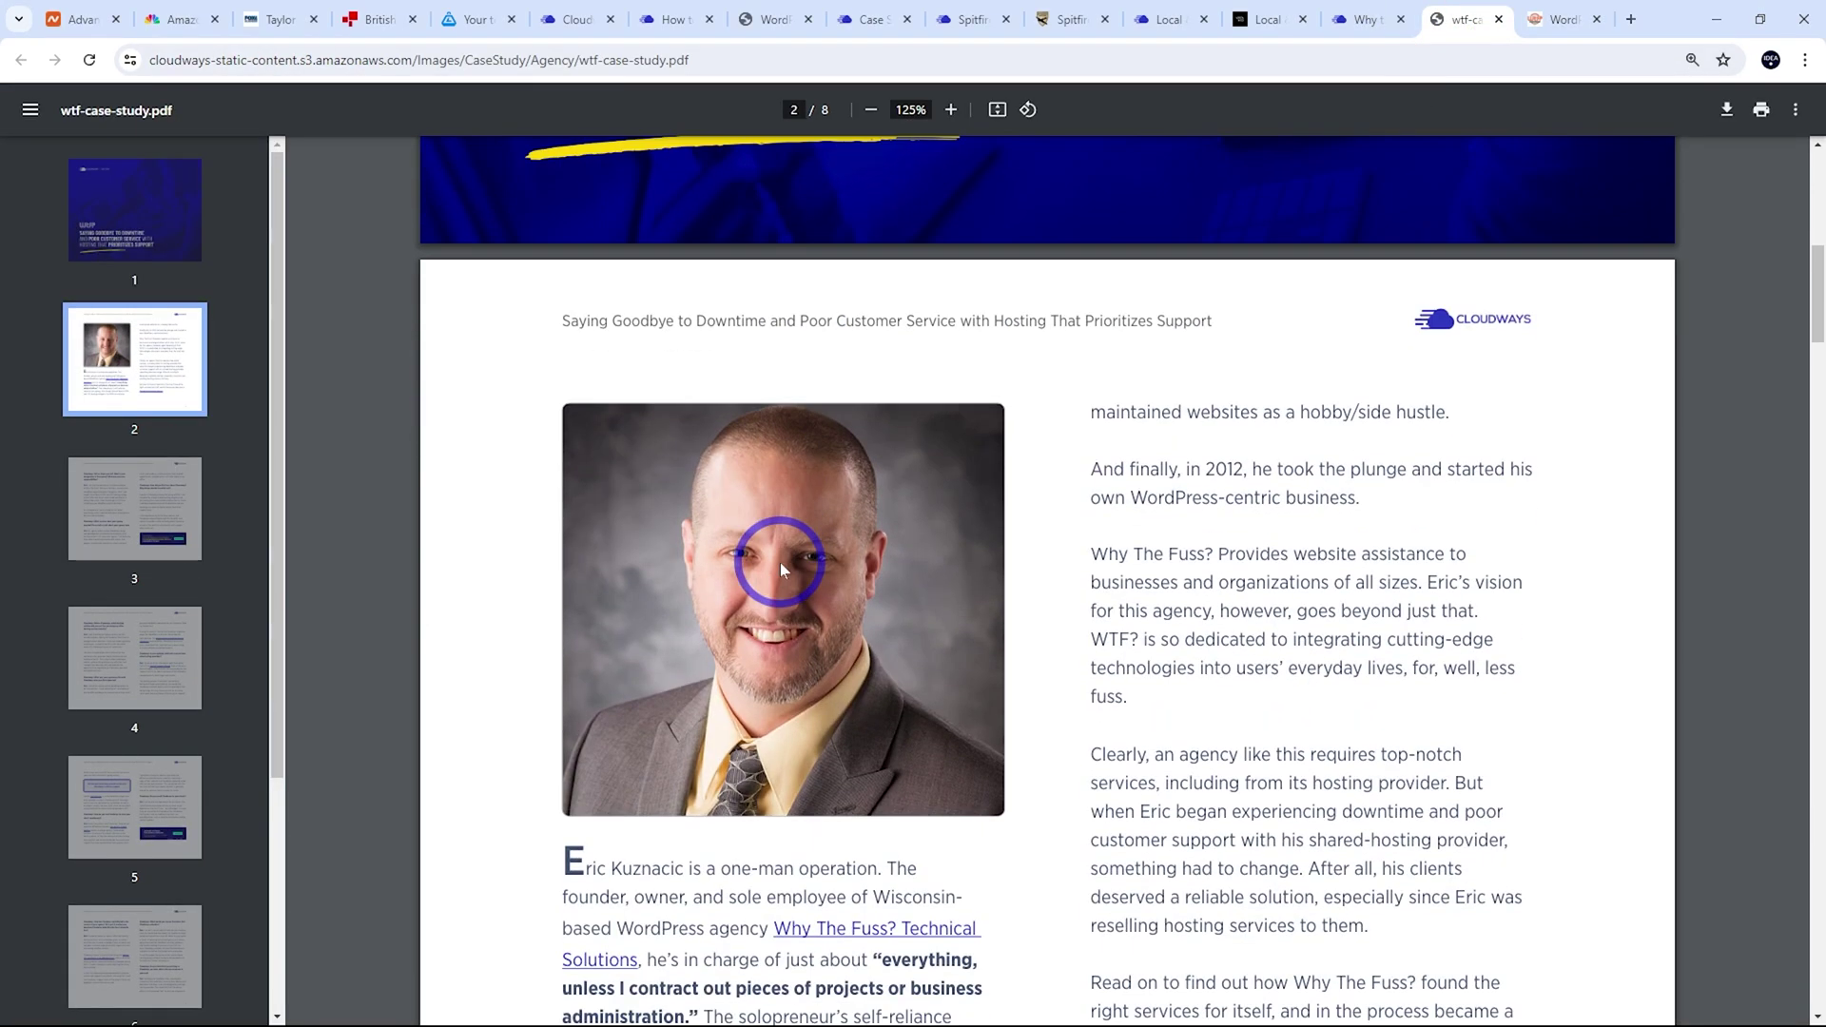
scroll(787, 571, "down", 2)
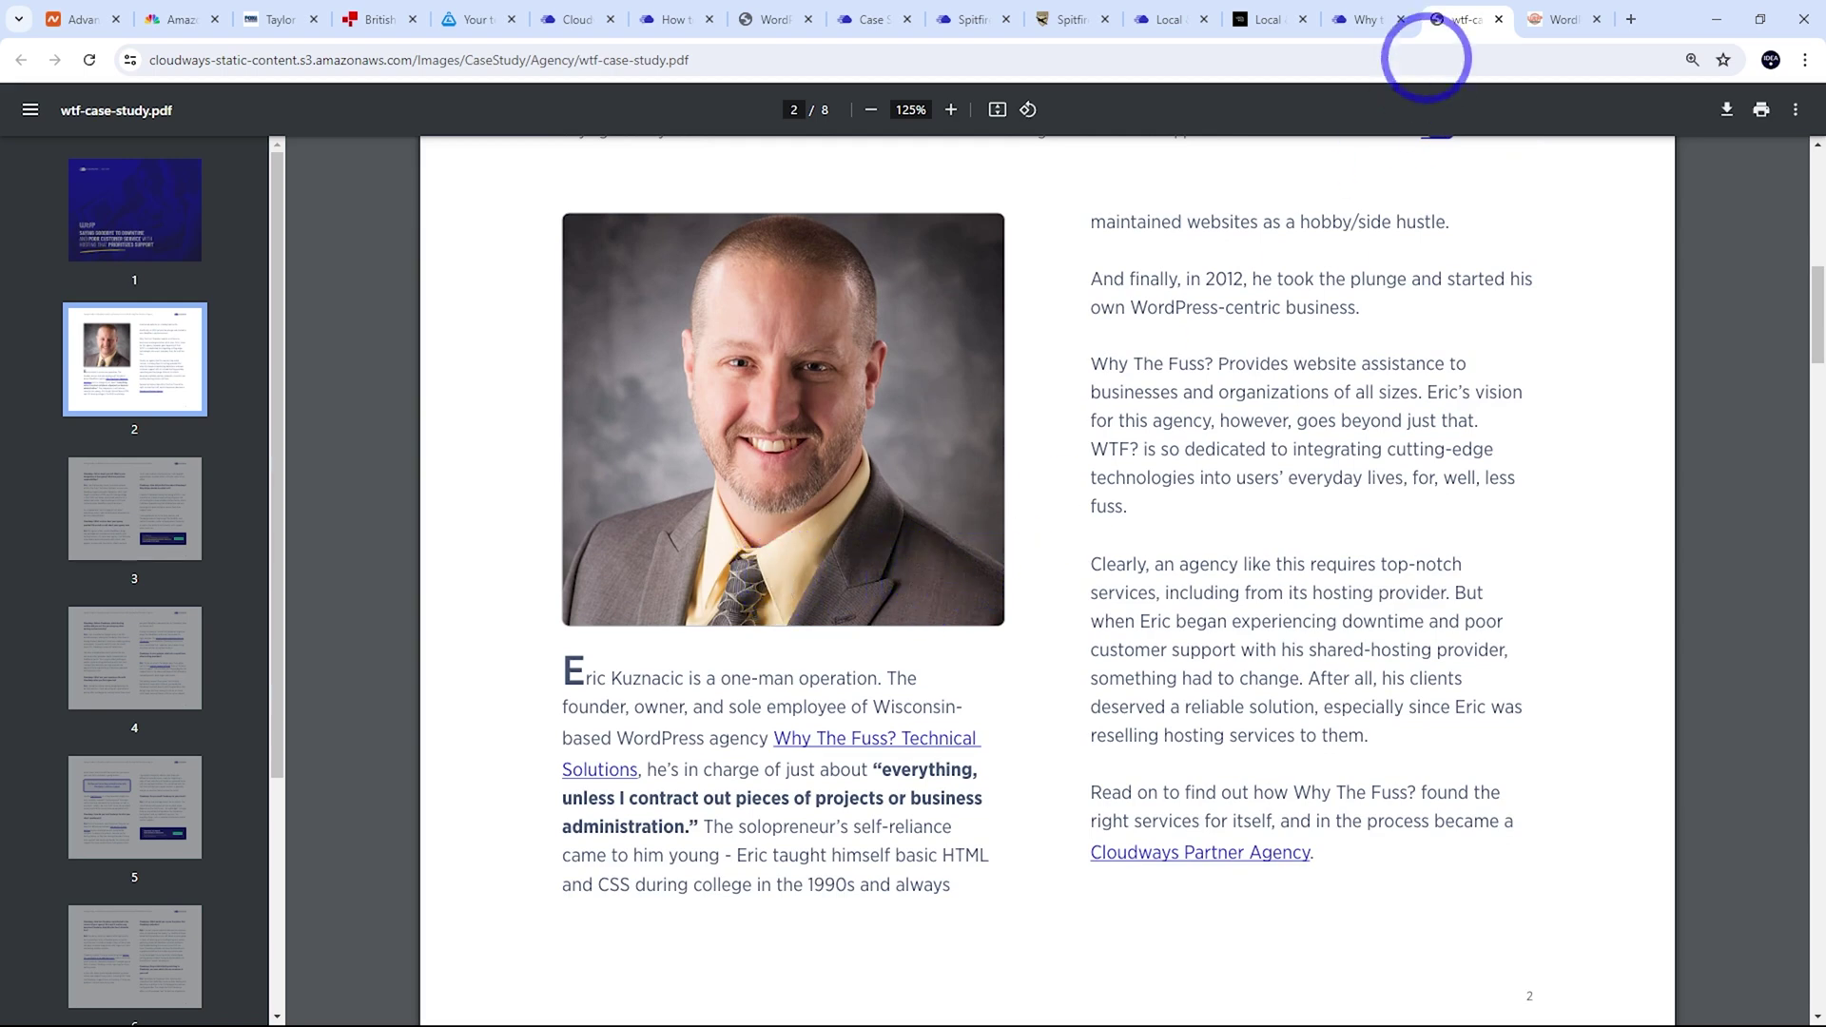
left_click(1369, 19)
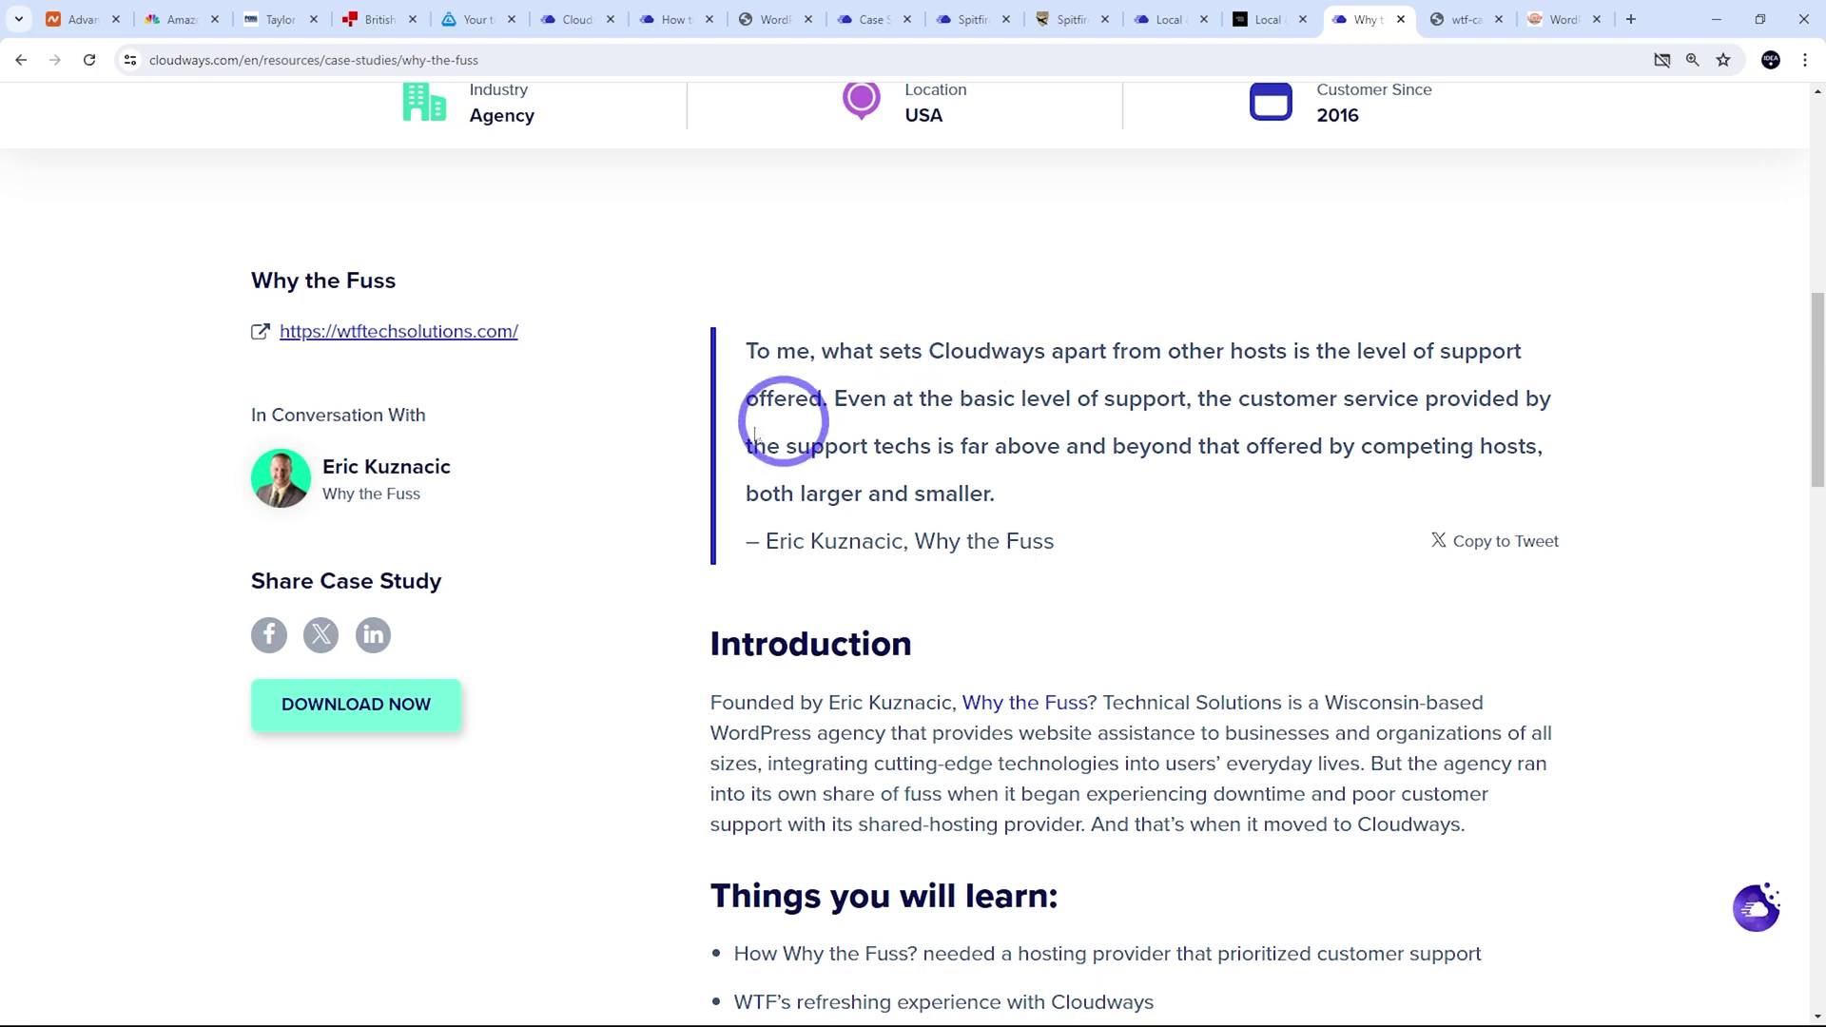
key("ctrl+Tab")
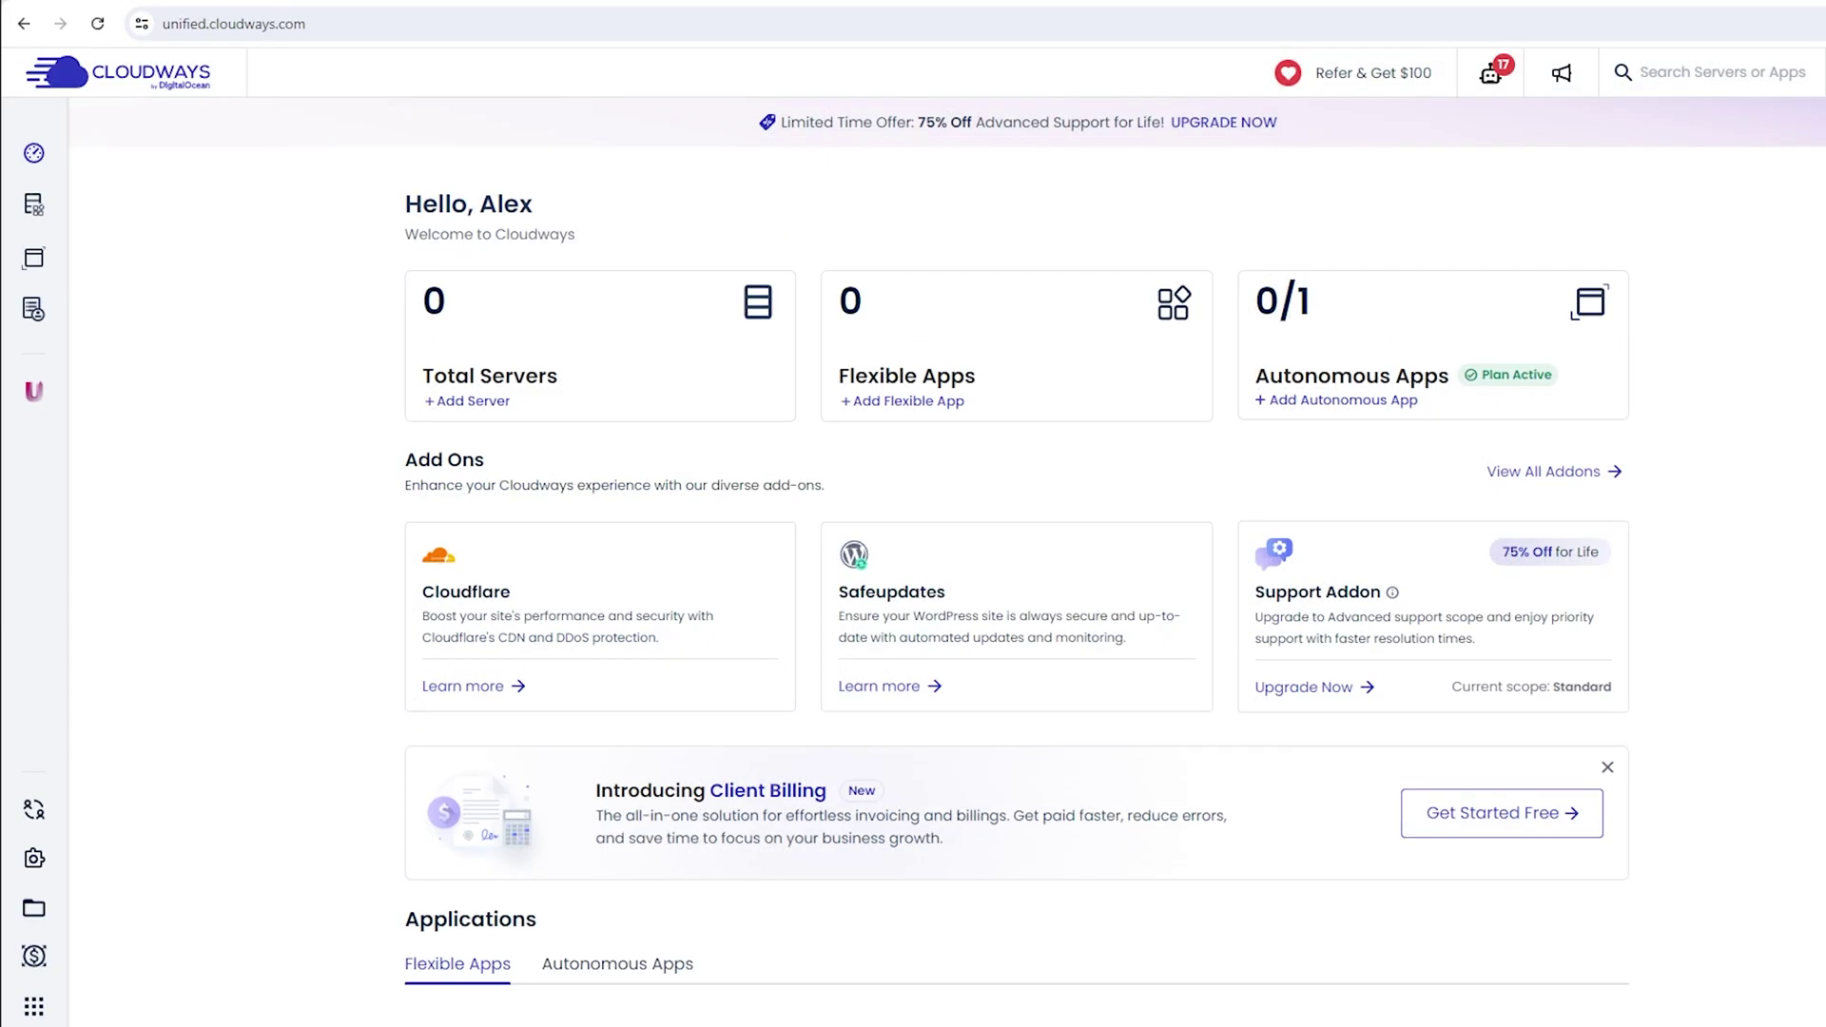
- Add an autonomous WooCommerce application named Ideaspot in the South Carolina region
left_click(1341, 404)
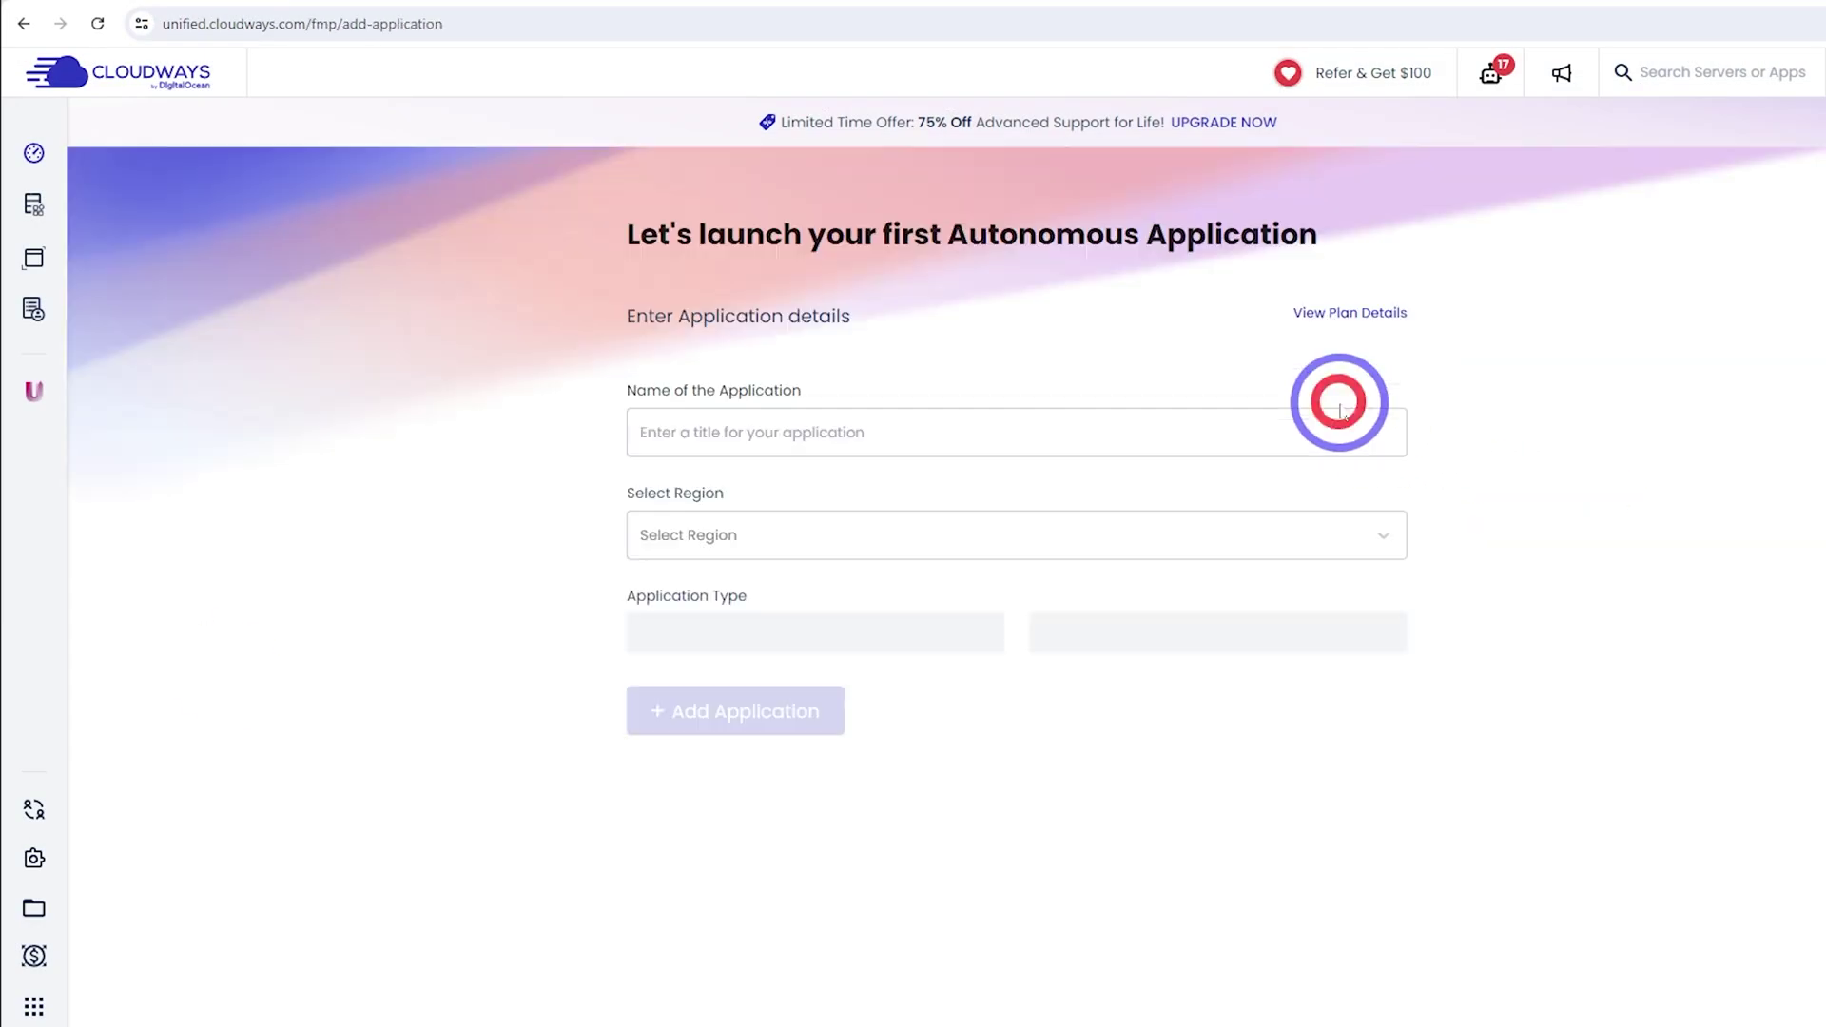
left_click(680, 435)
type("Ideaspot")
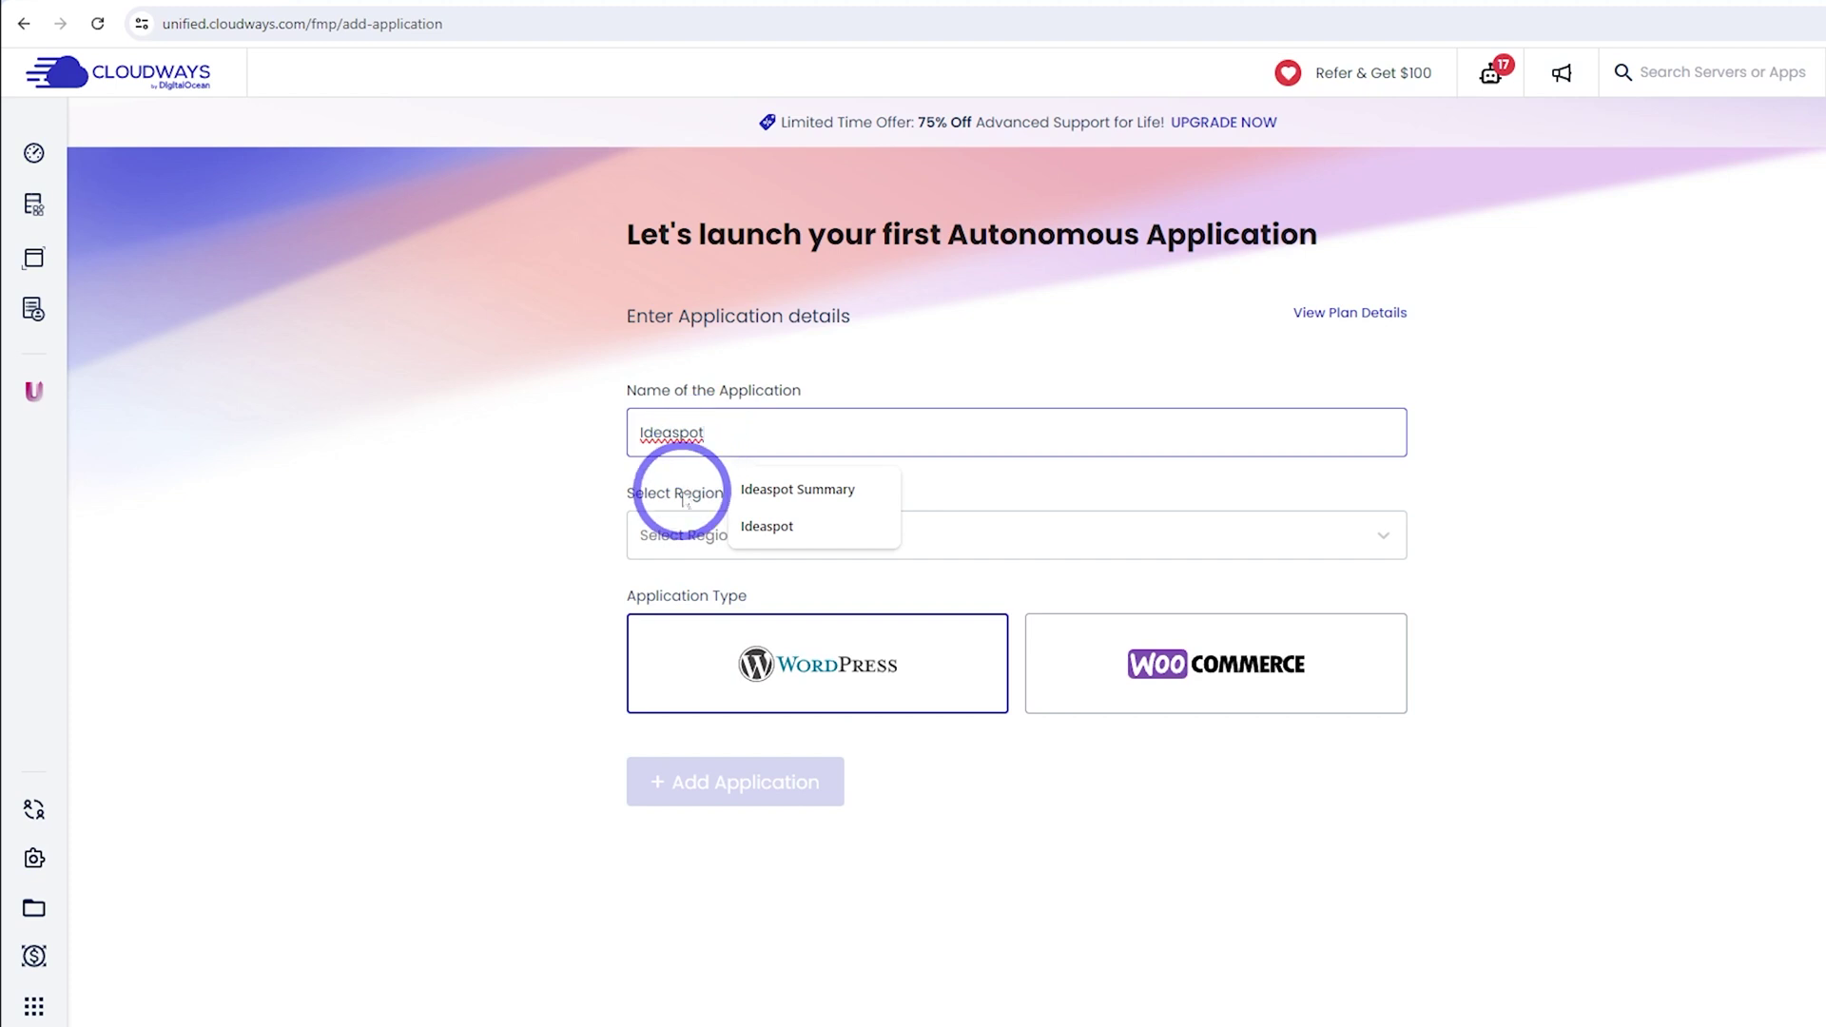
left_click(666, 524)
left_click(656, 713)
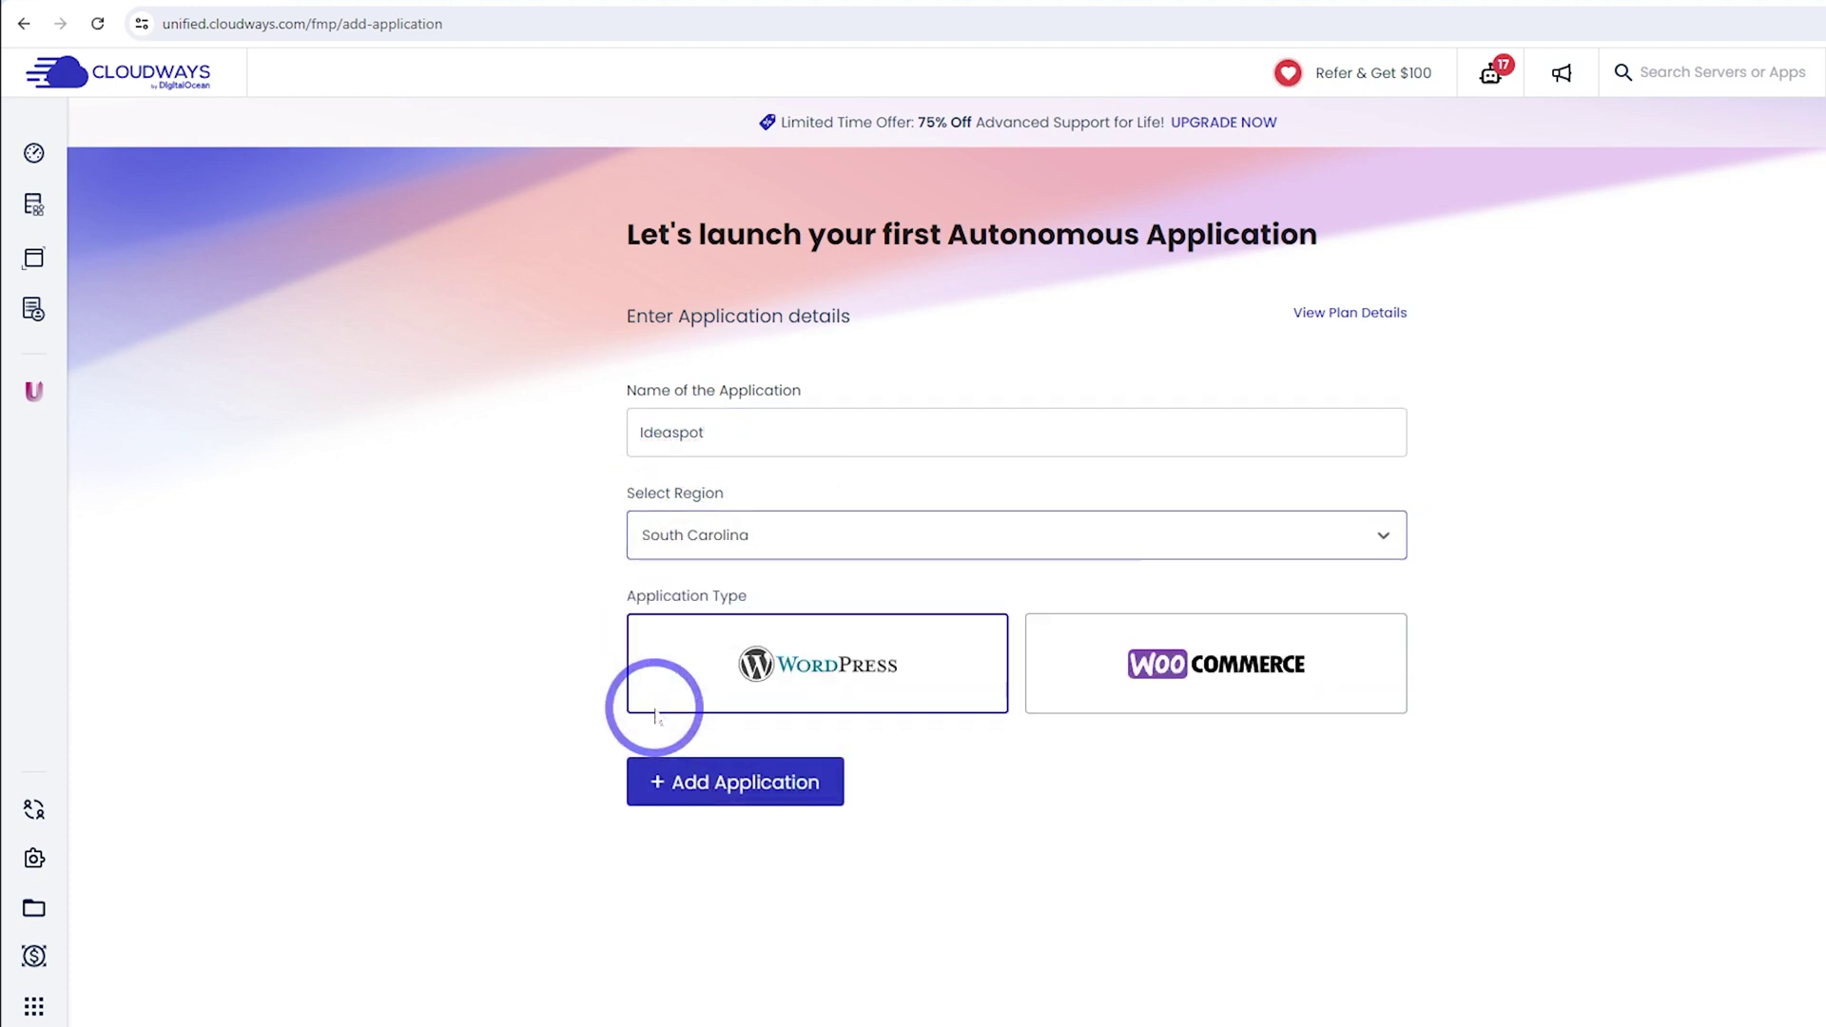
left_click(1138, 675)
left_click(772, 784)
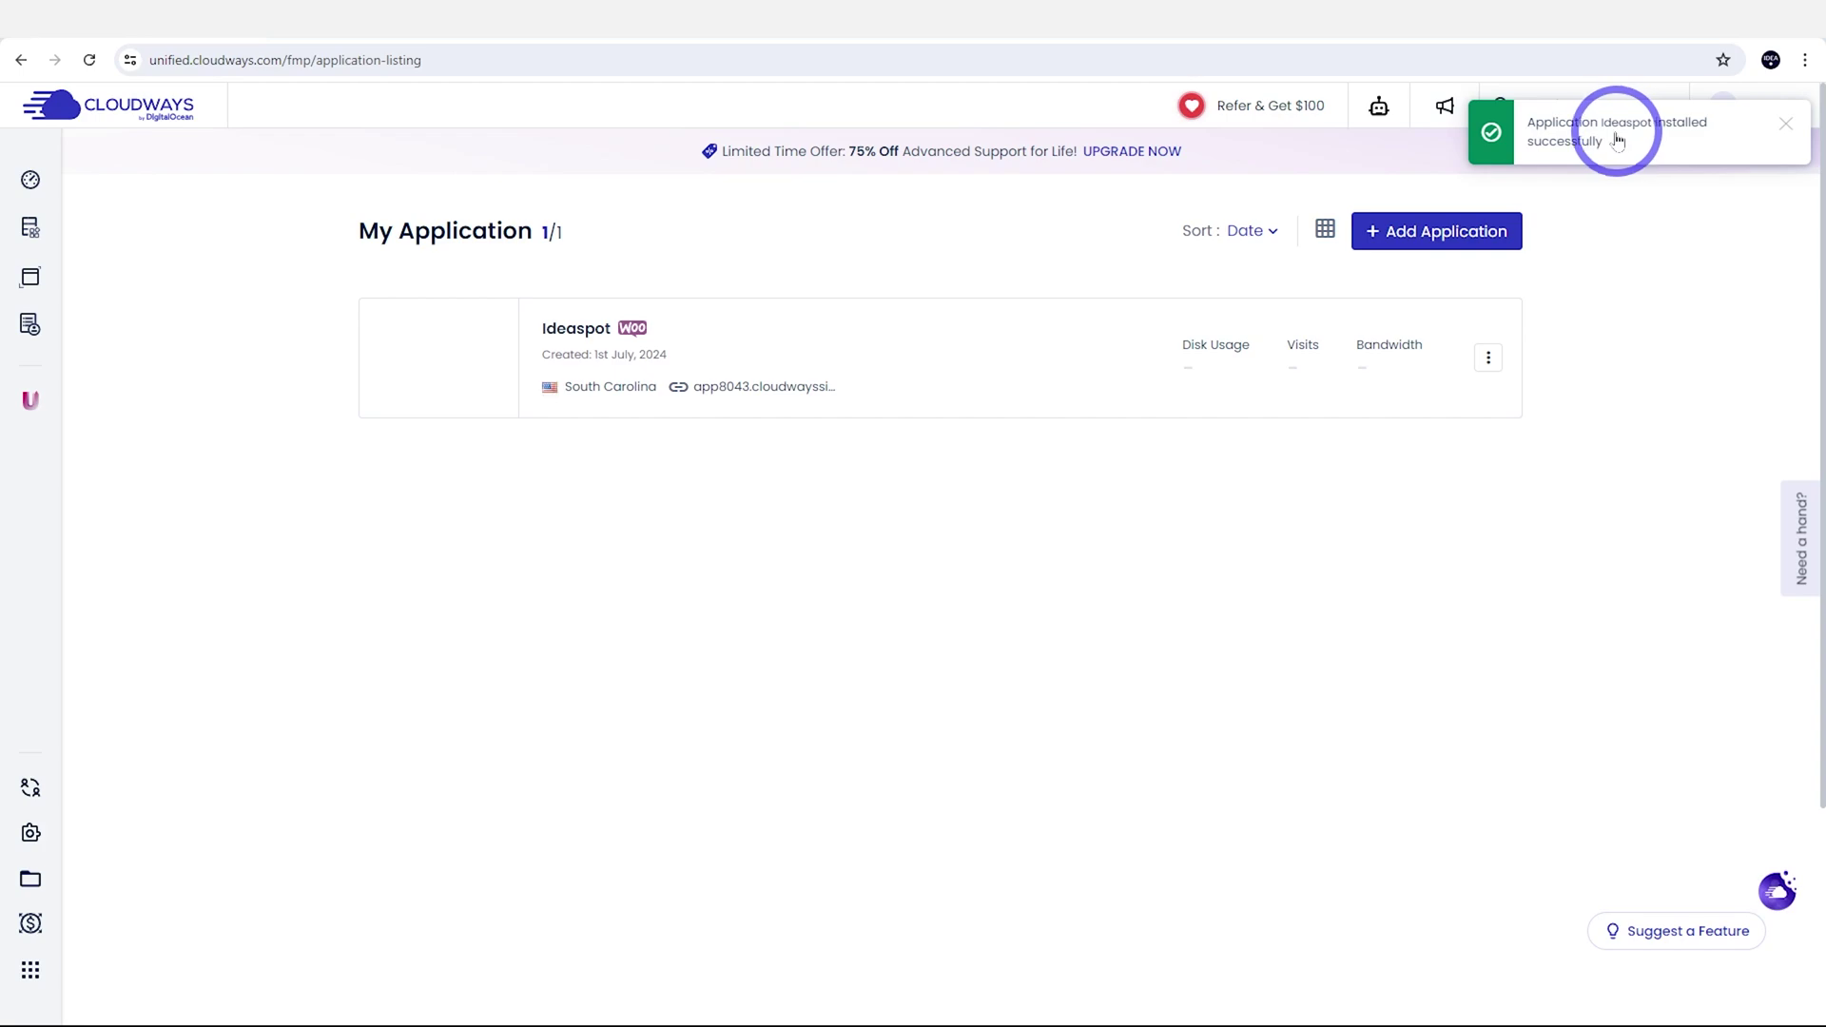
- Add the domain ideaspot.online to the Ideaspot application in its domain management settings
left_click(601, 354)
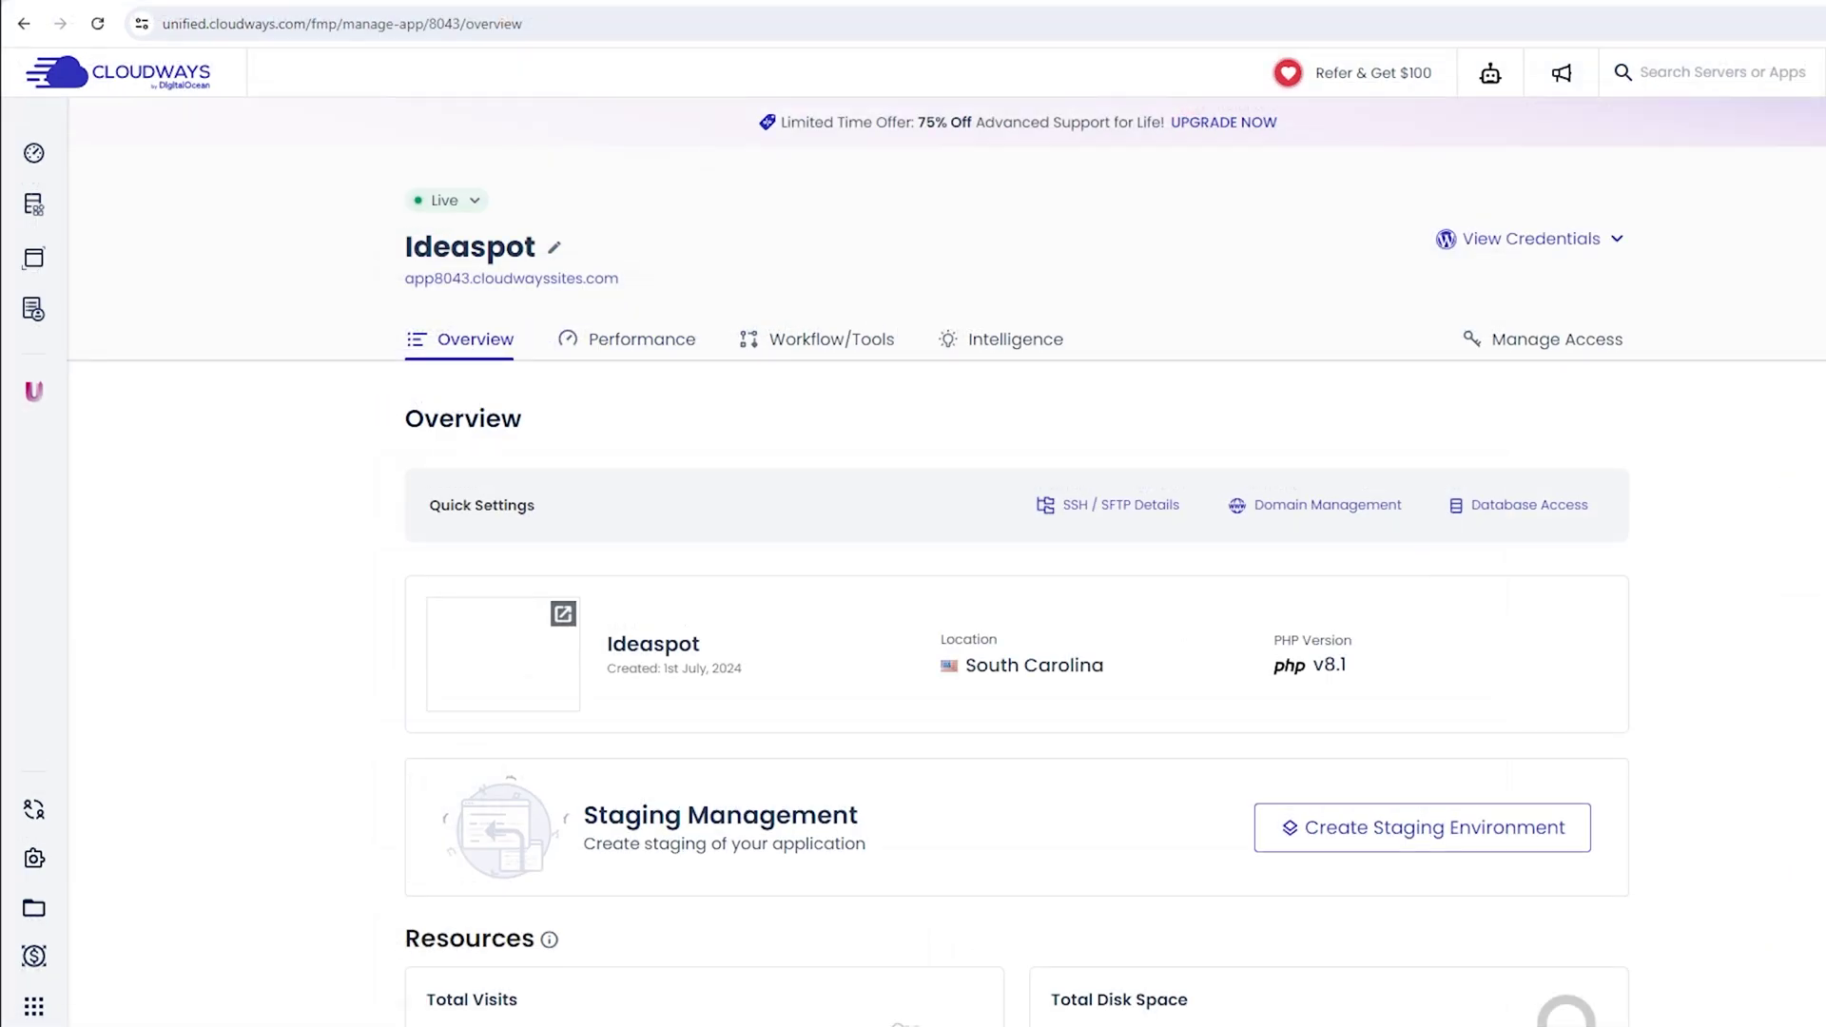
left_click(1323, 505)
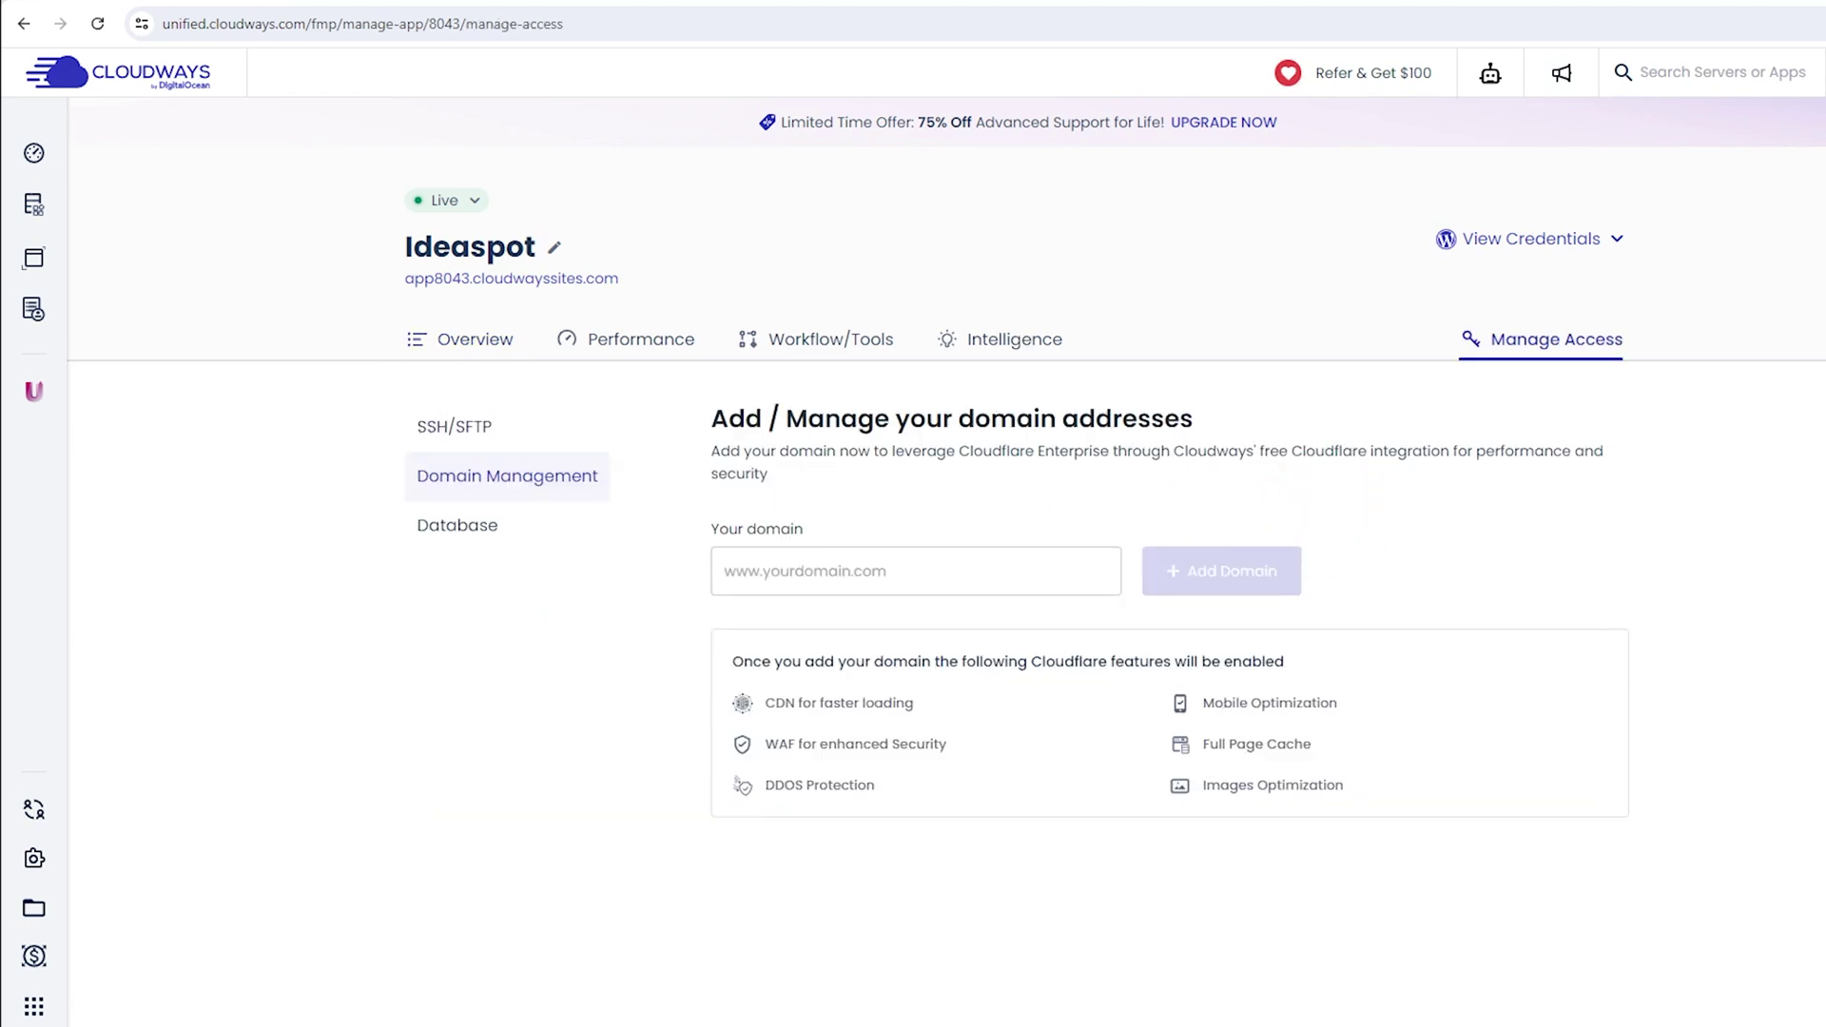
left_click(751, 571)
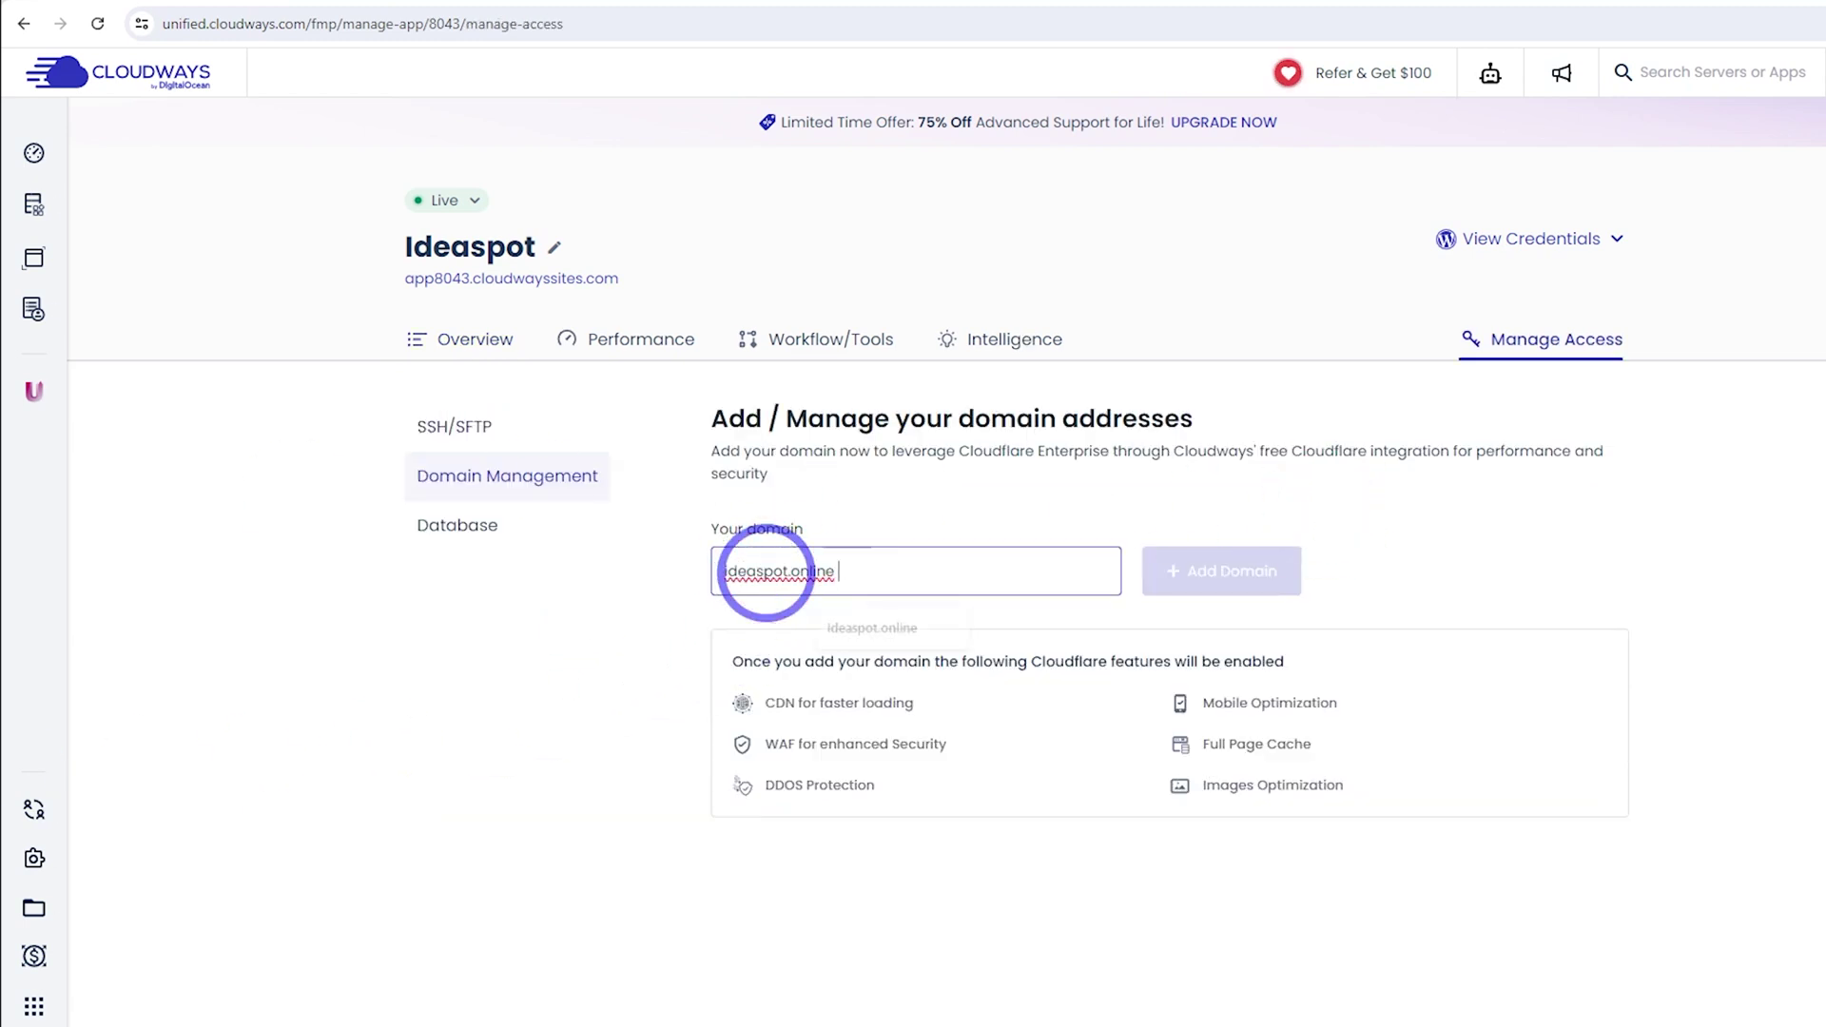
left_click(856, 633)
left_click(1188, 587)
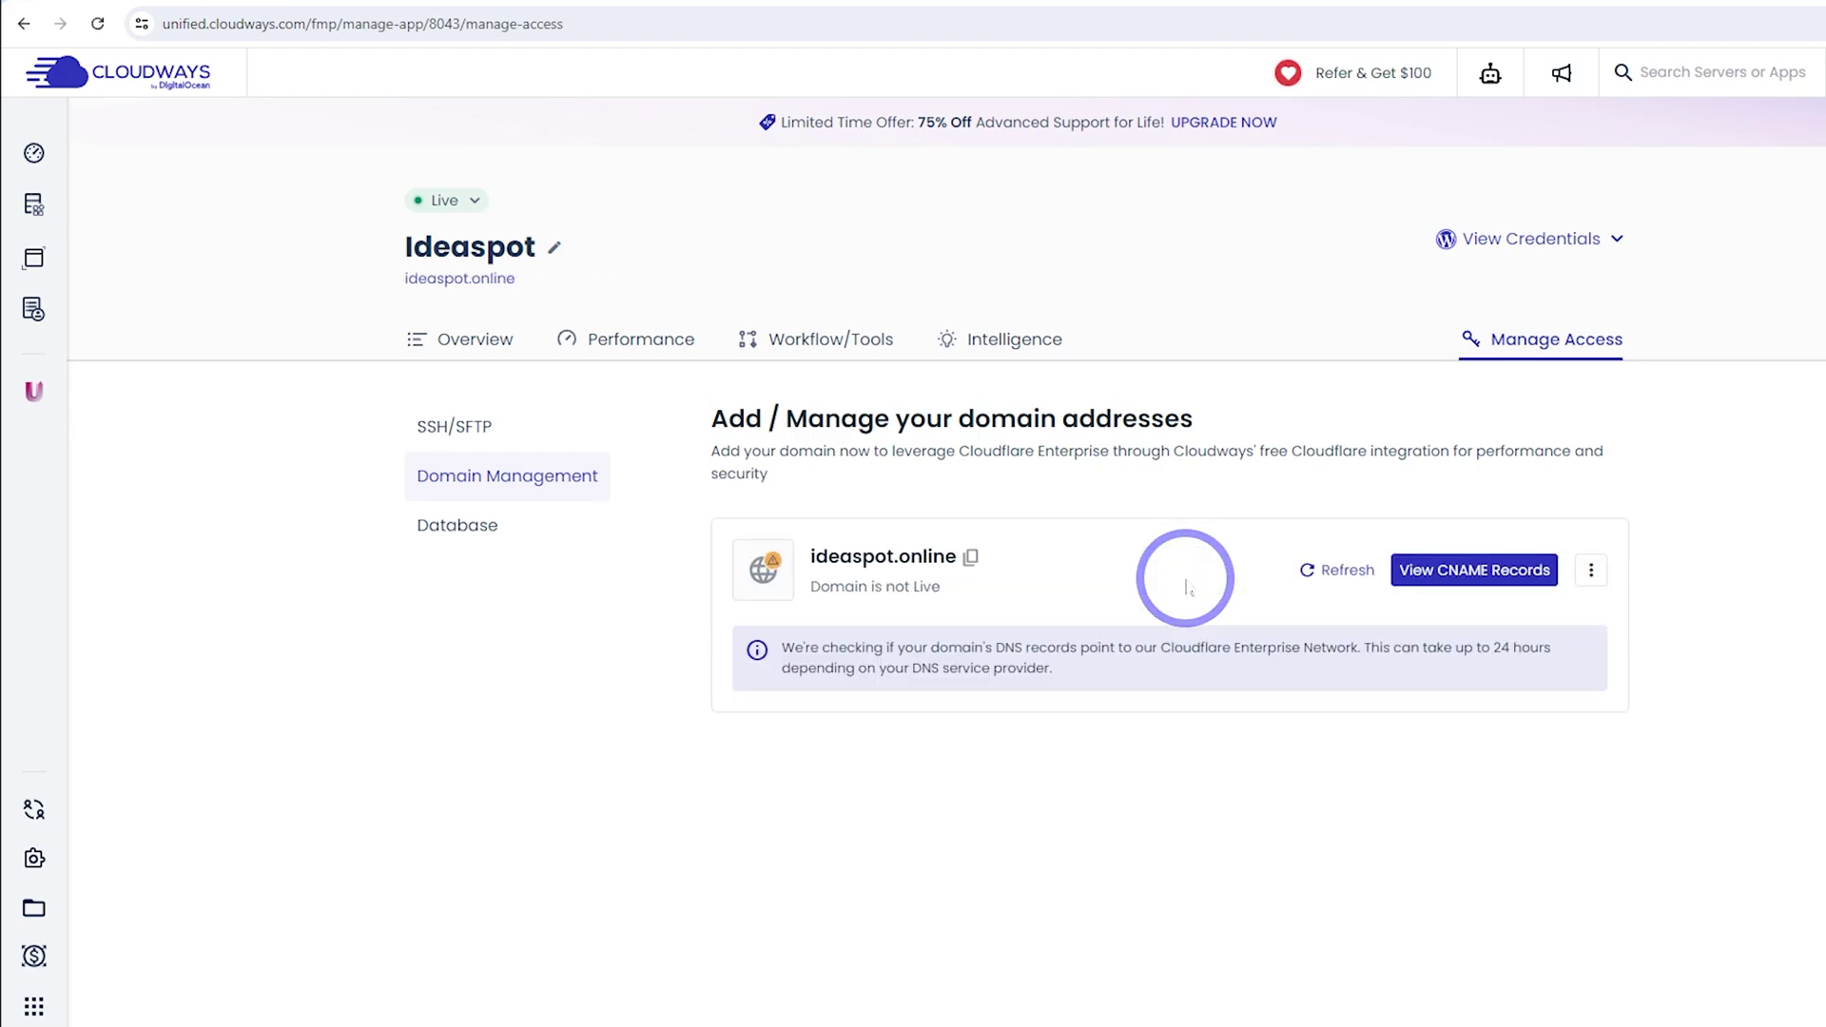
- Copy the CNAME hostname and, in Namecheap's advanced DNS for ideaspot.online, add a CNAME record with host @ and value secure.cloudwayssites.com
left_click(1436, 569)
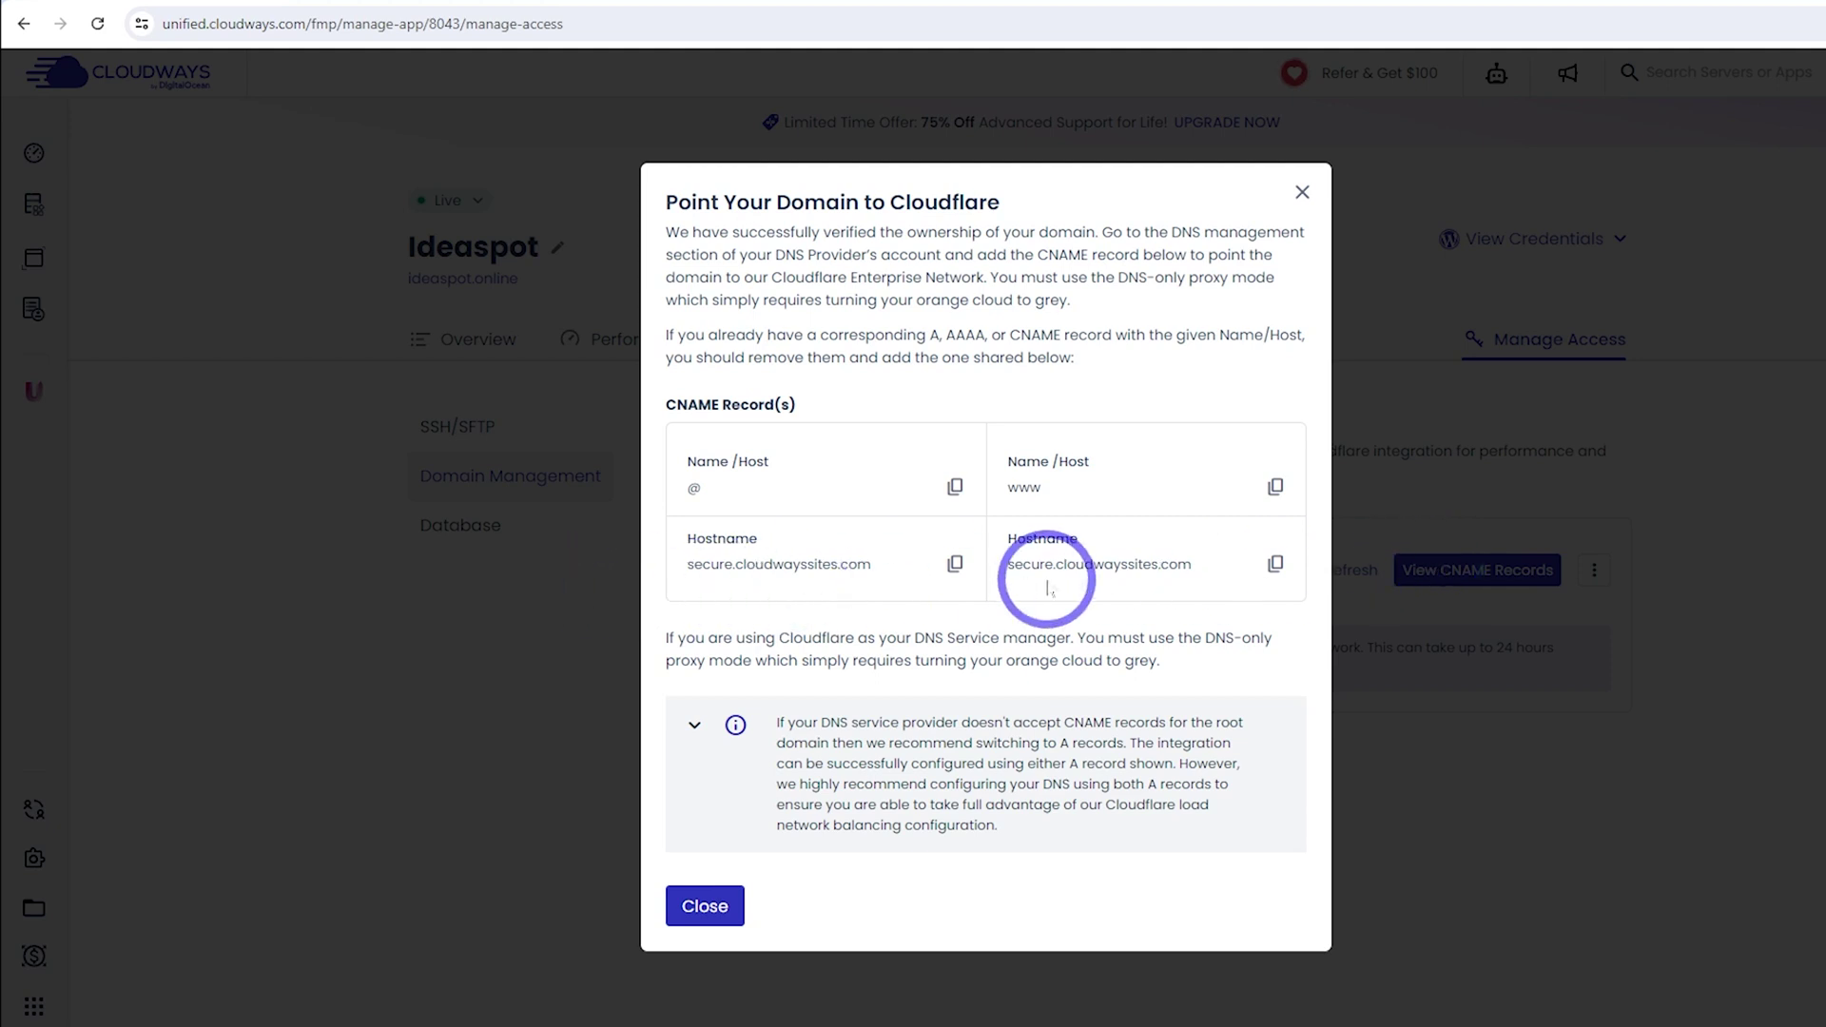
left_click(955, 565)
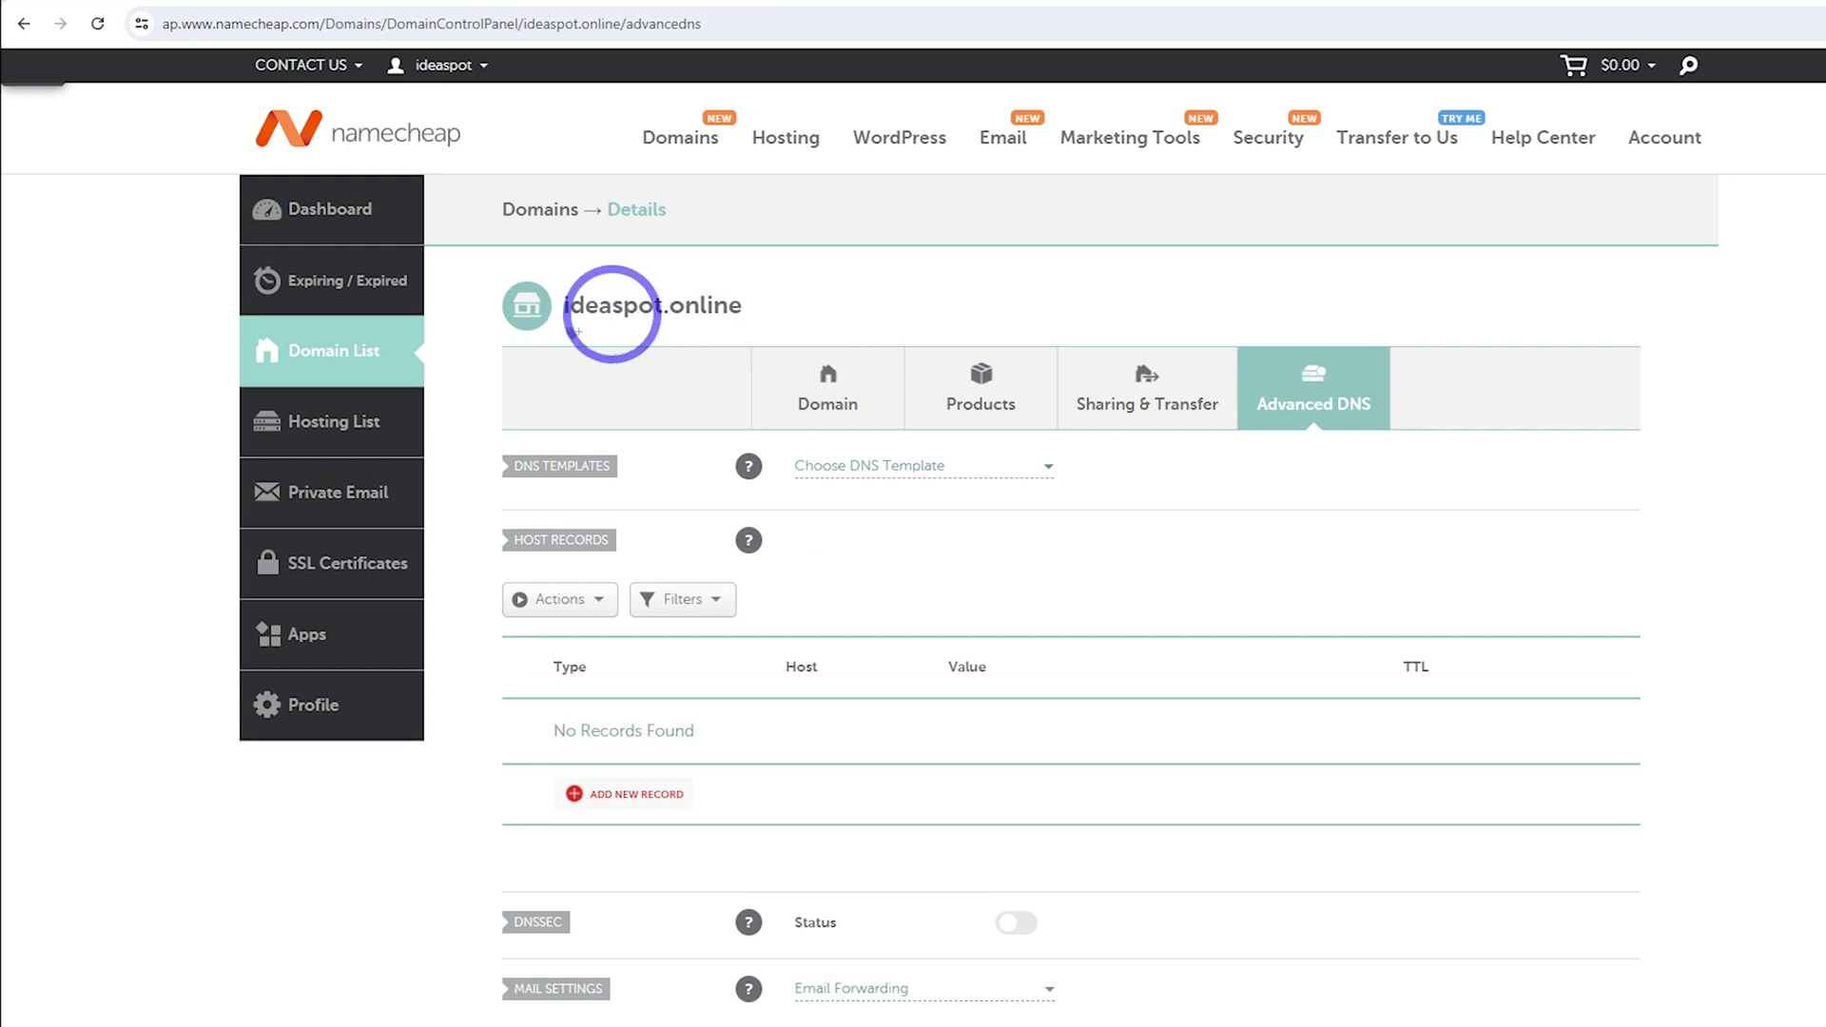
left_click(580, 793)
scroll(603, 766, "down", 4)
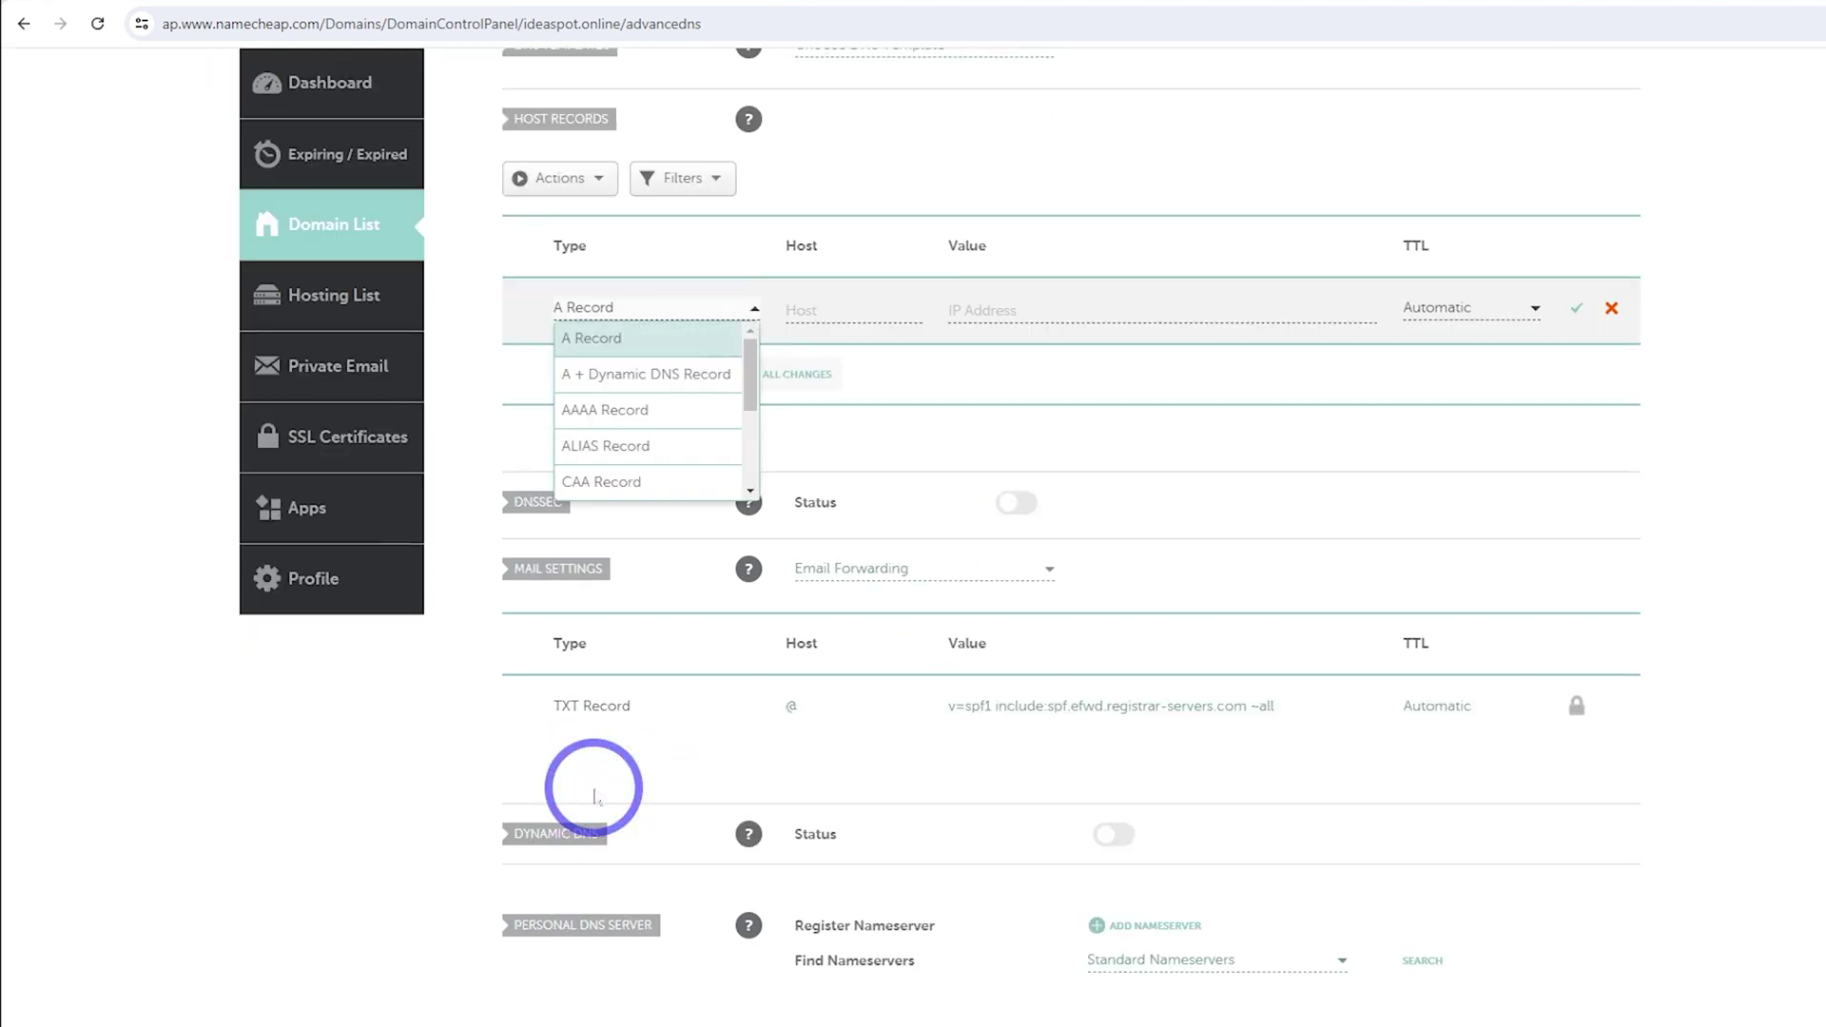
scroll(620, 396, "down", 2)
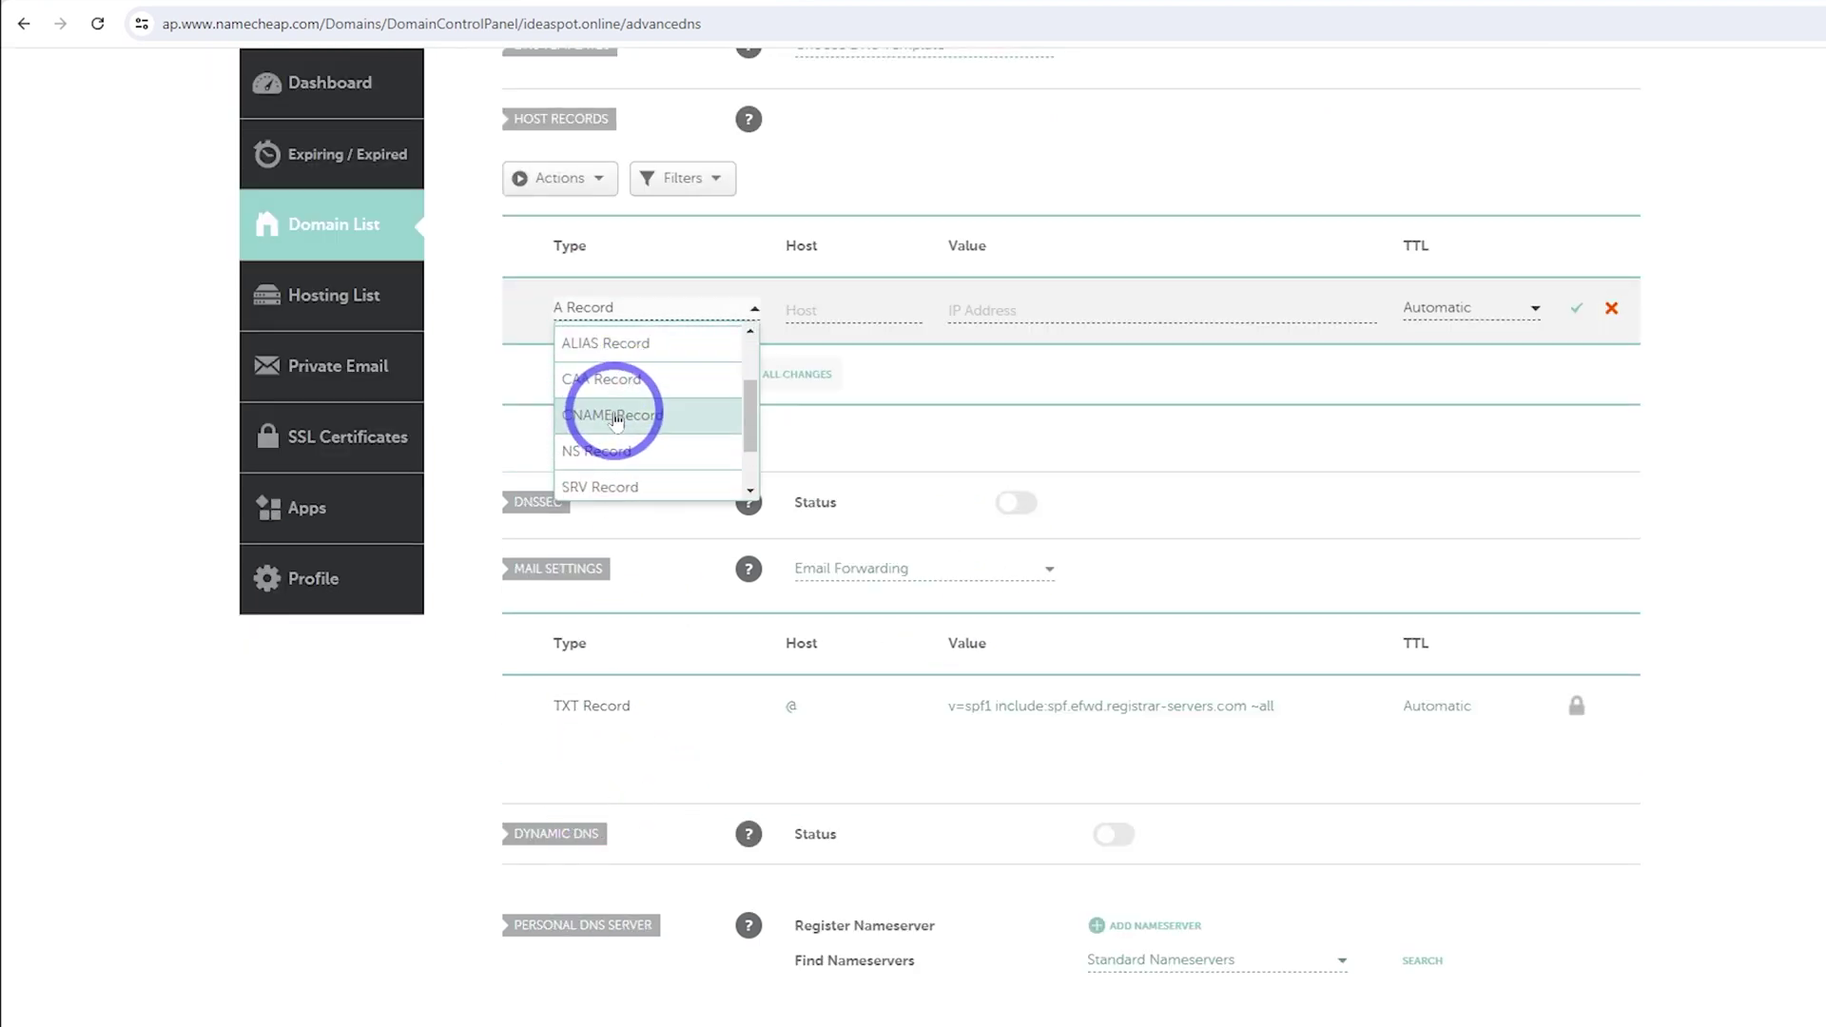
left_click(611, 416)
left_click(805, 310)
type("@")
left_click(979, 310)
key("ctrl+v")
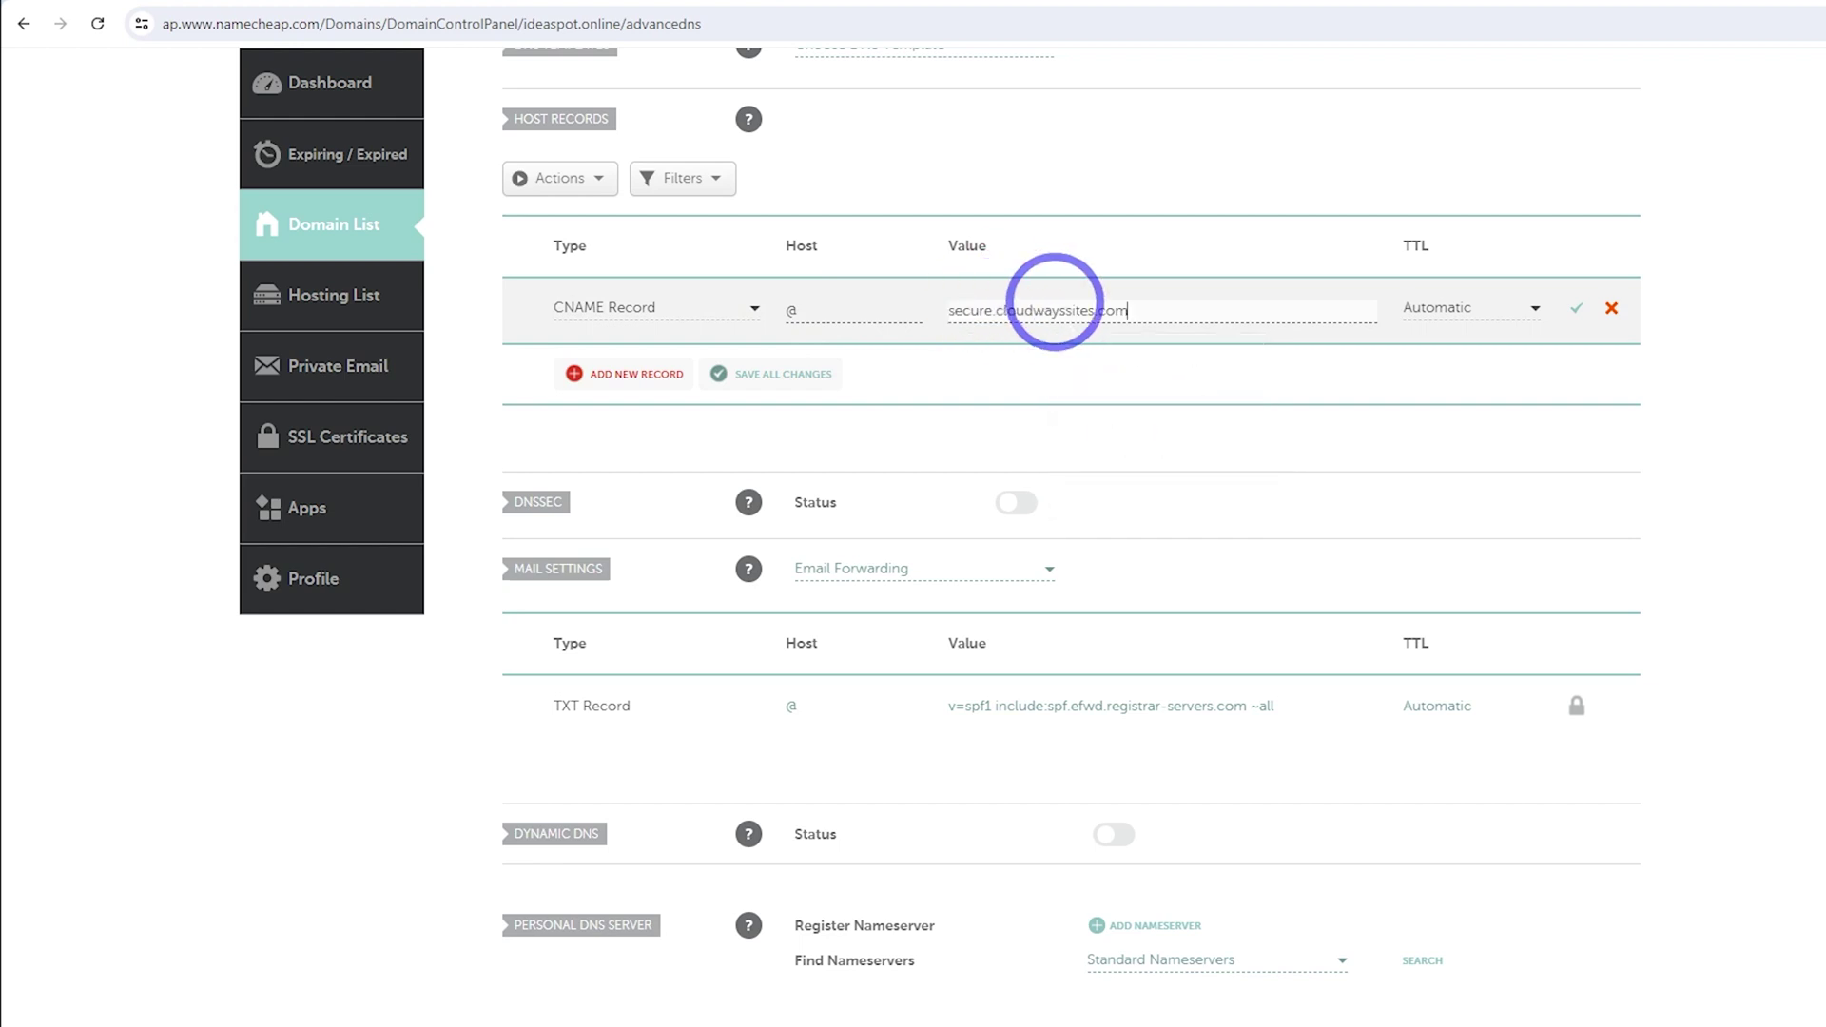
- Add a second CNAME record with host www and value secure.cloudwayssites.com, and save all DNS changes
left_click(663, 373)
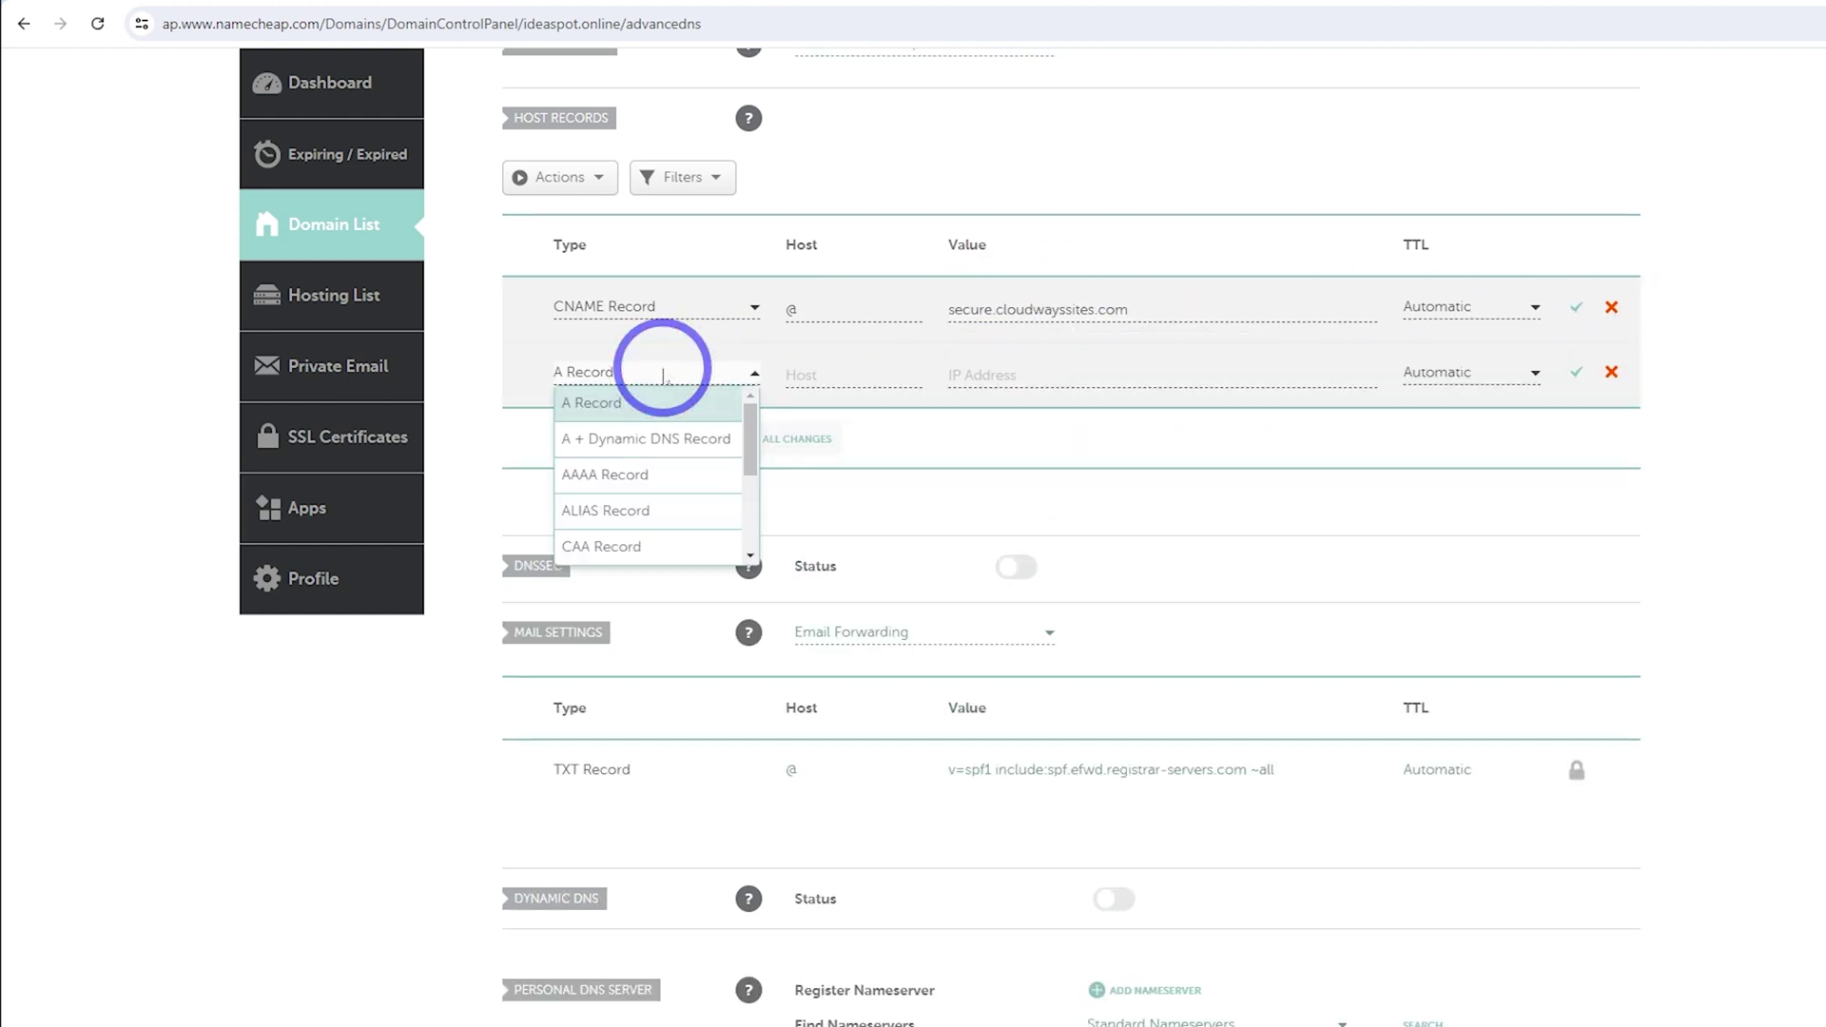
scroll(607, 457, "down", 3)
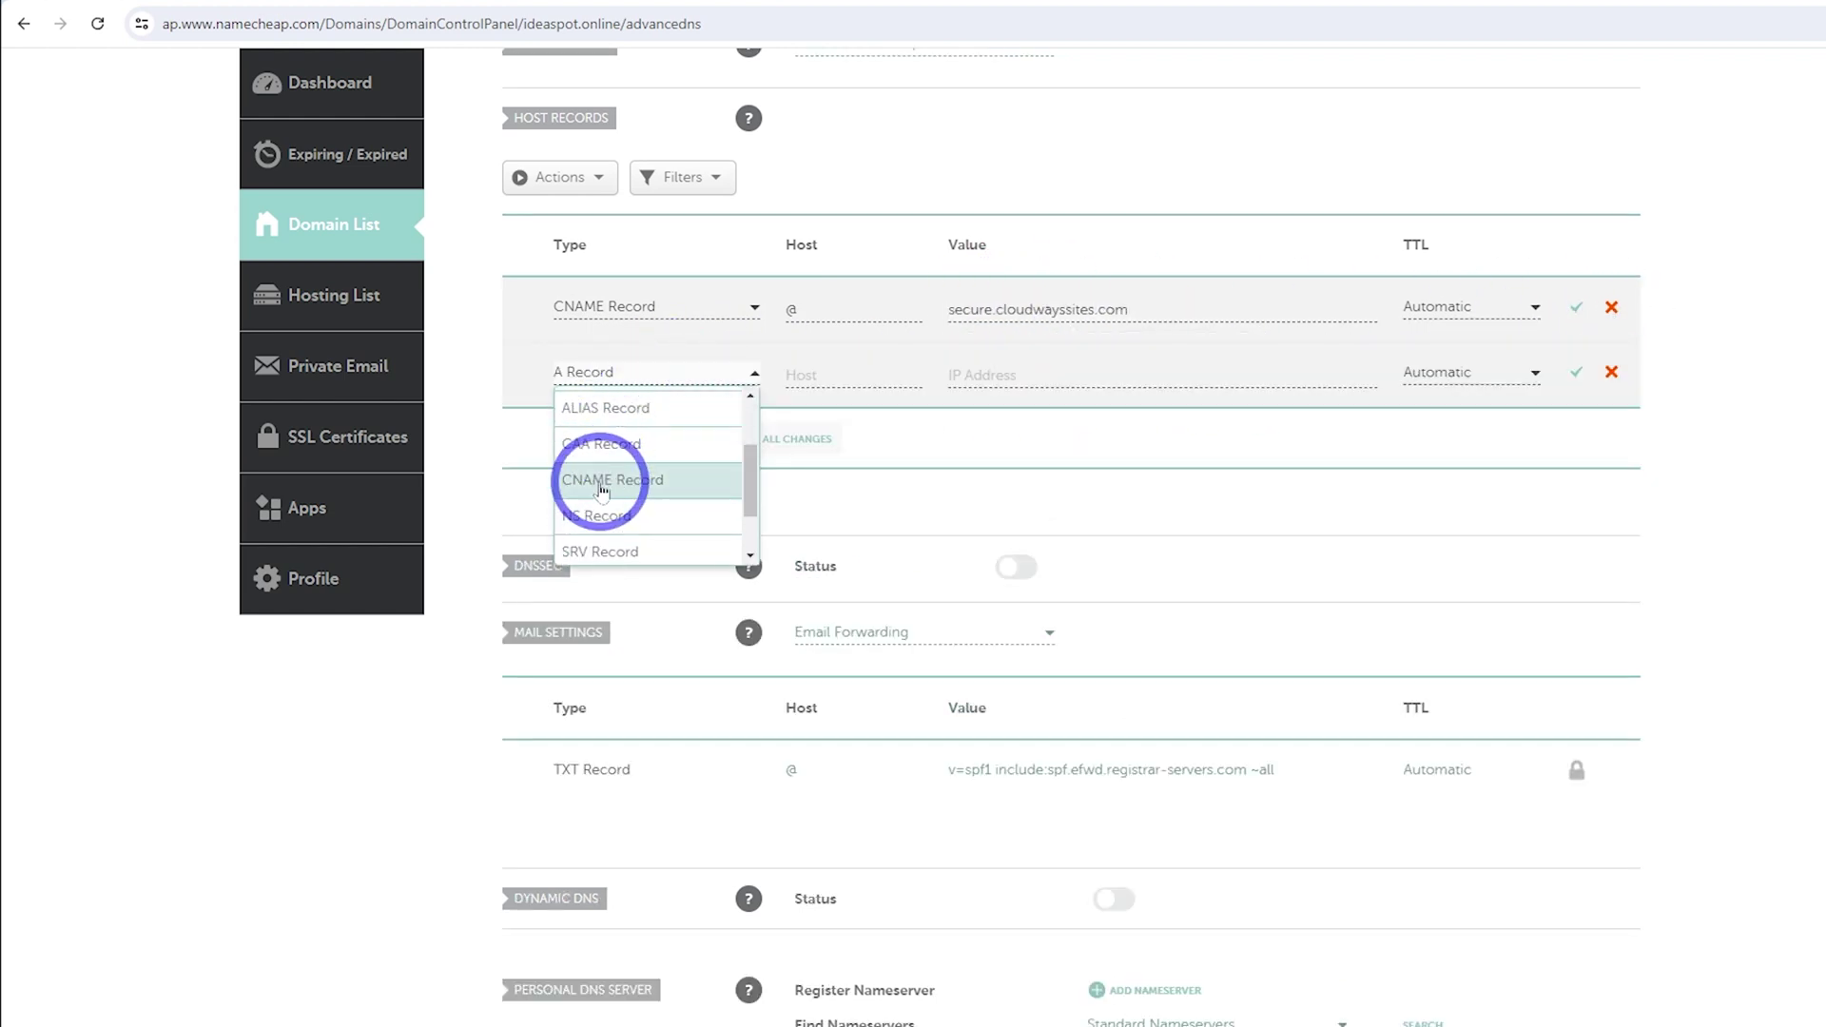
left_click(611, 475)
left_click(815, 376)
type("www")
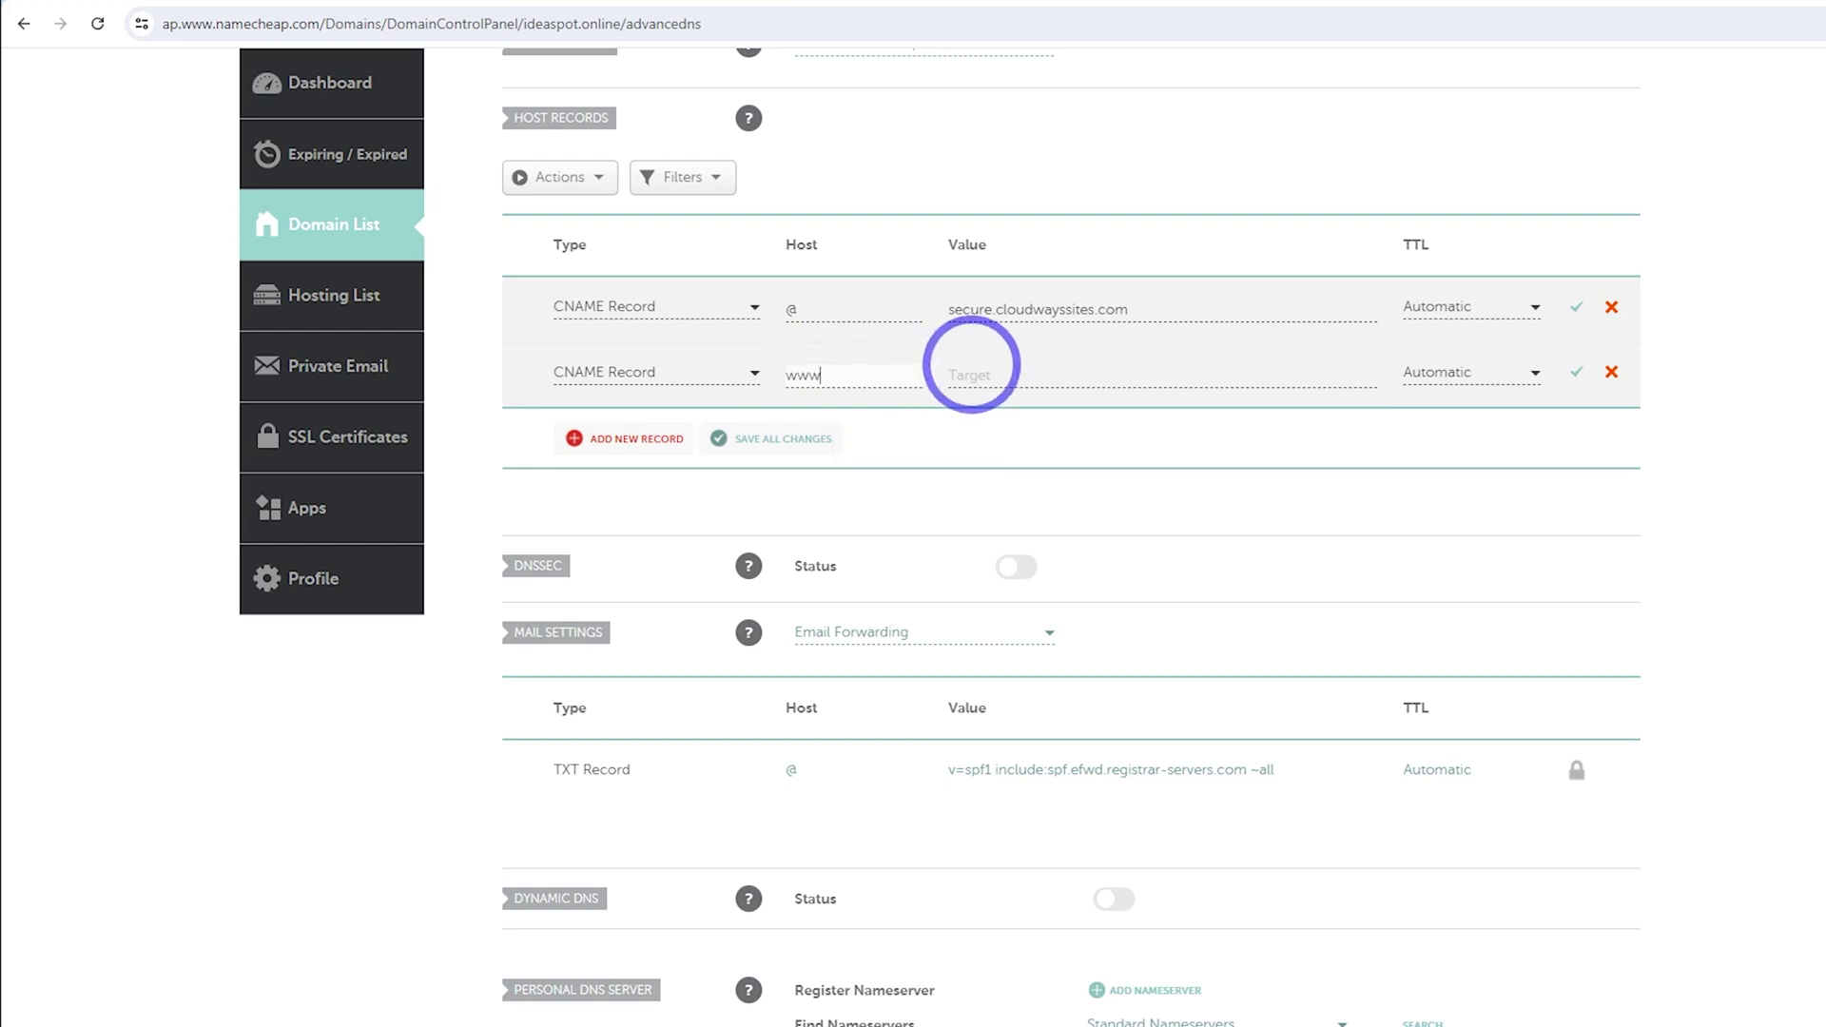
left_click(971, 375)
key("ctrl+v")
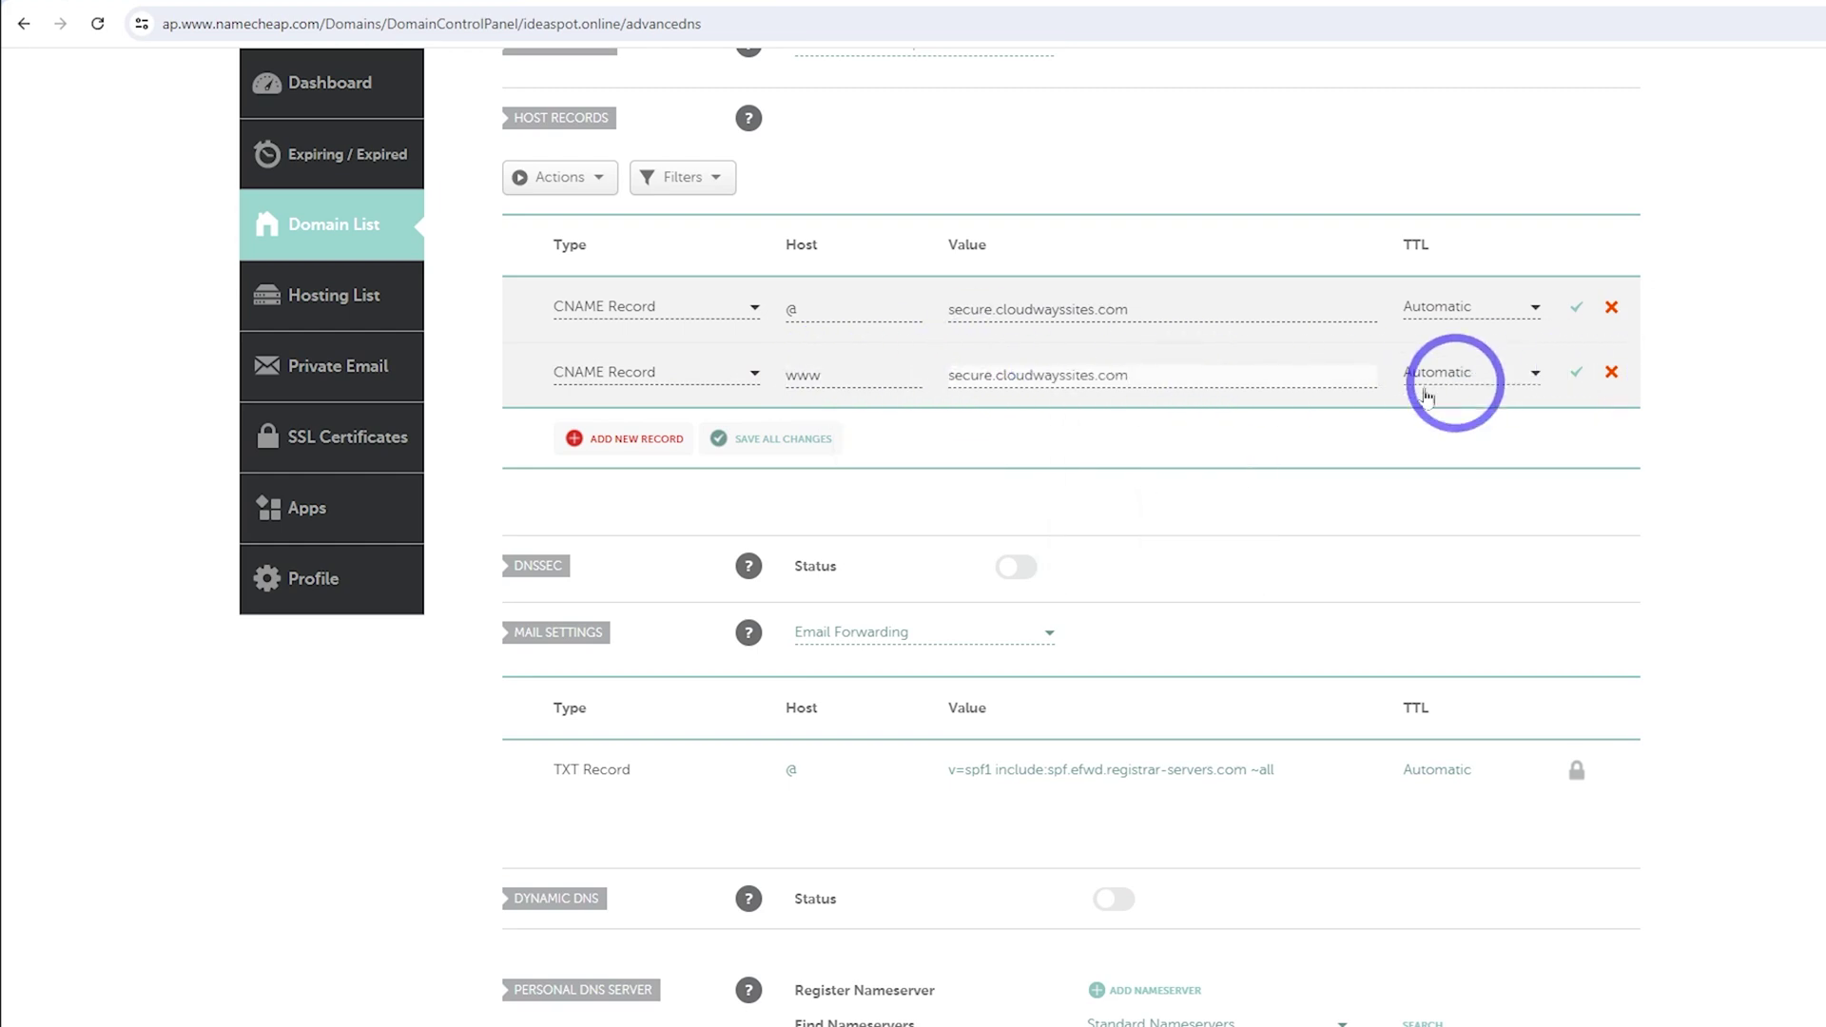
left_click(744, 440)
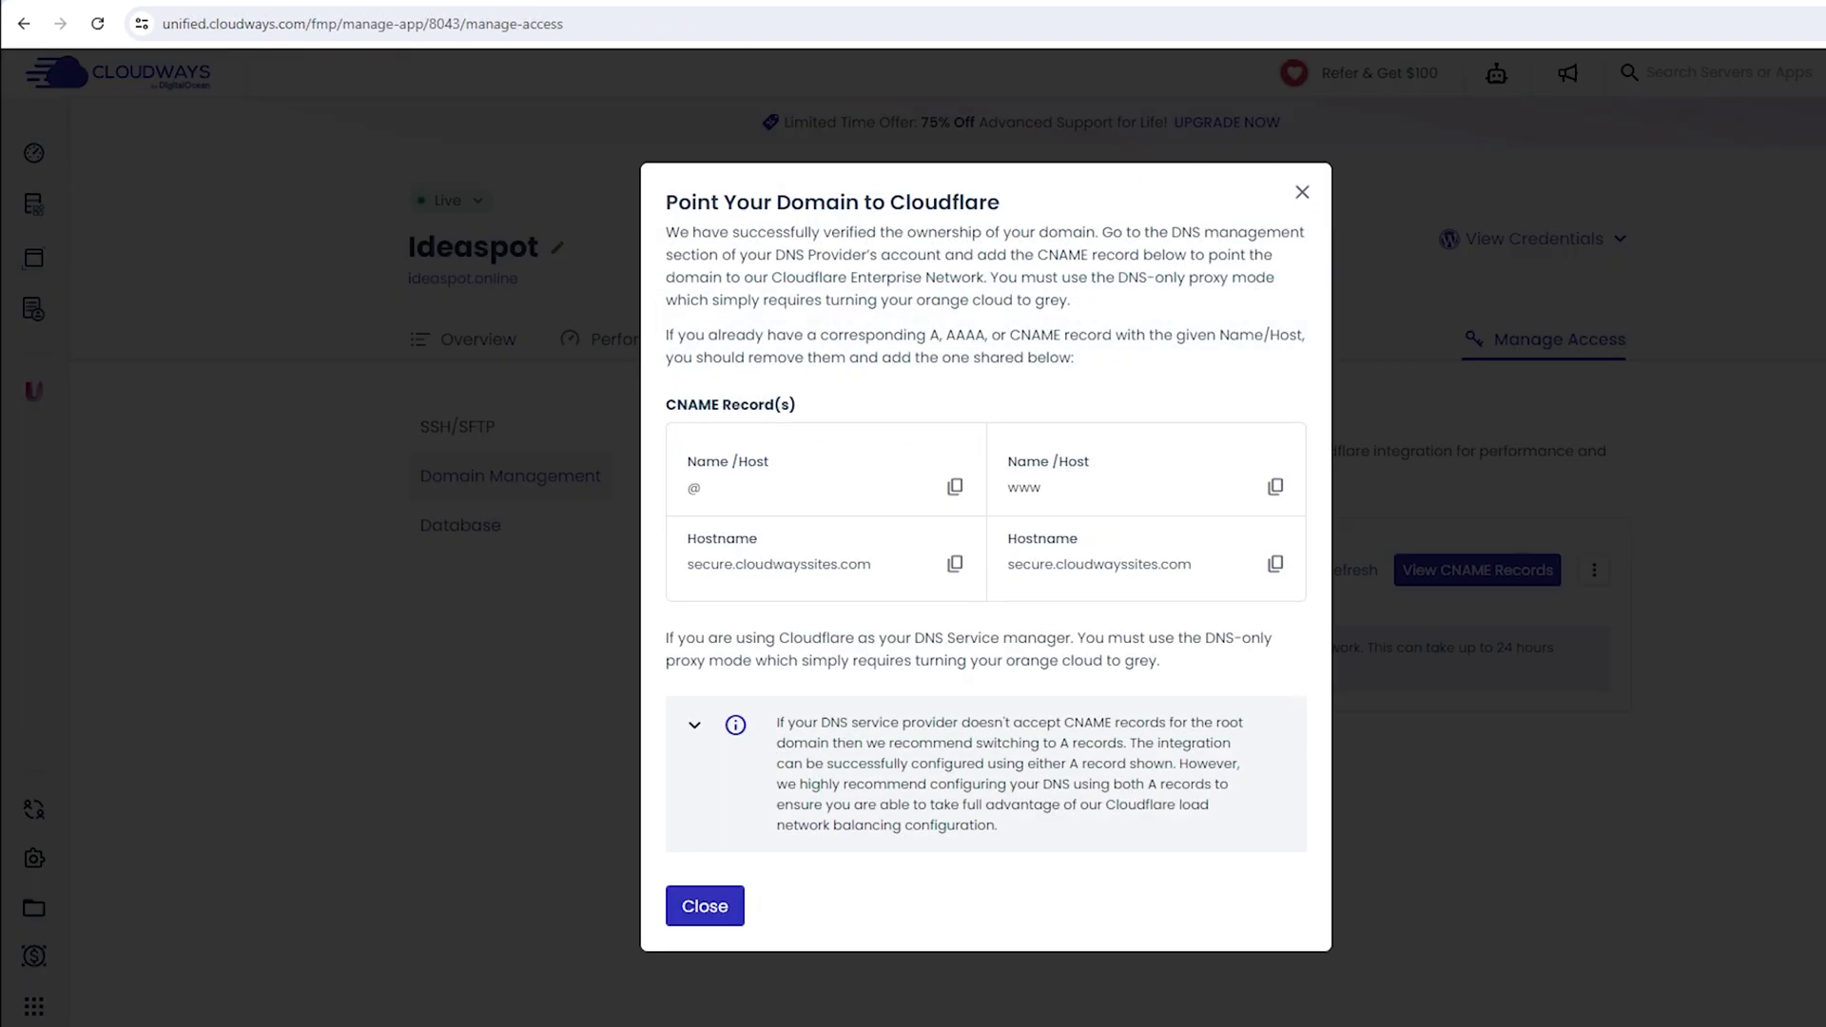
- Switch back to Cloudways, dismiss the CNAME records, and log in to the site's WordPress admin through its listed URL
left_click(705, 906)
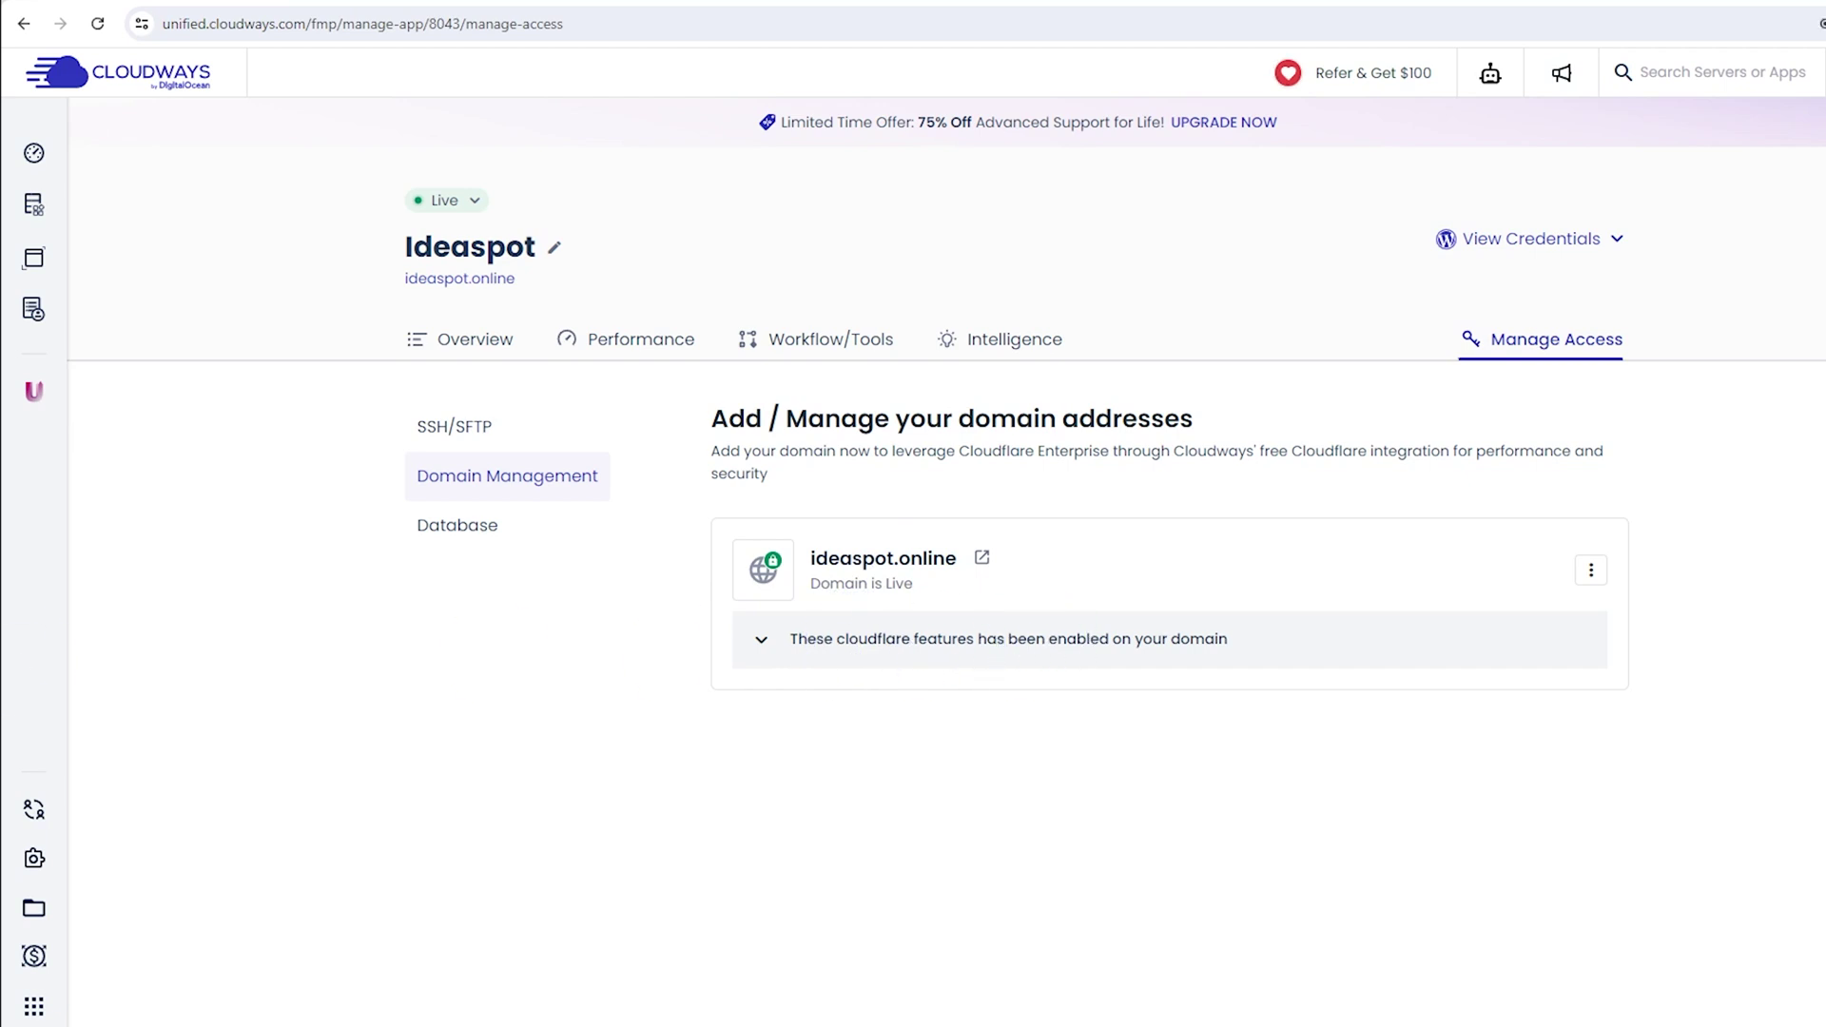
left_click(1508, 239)
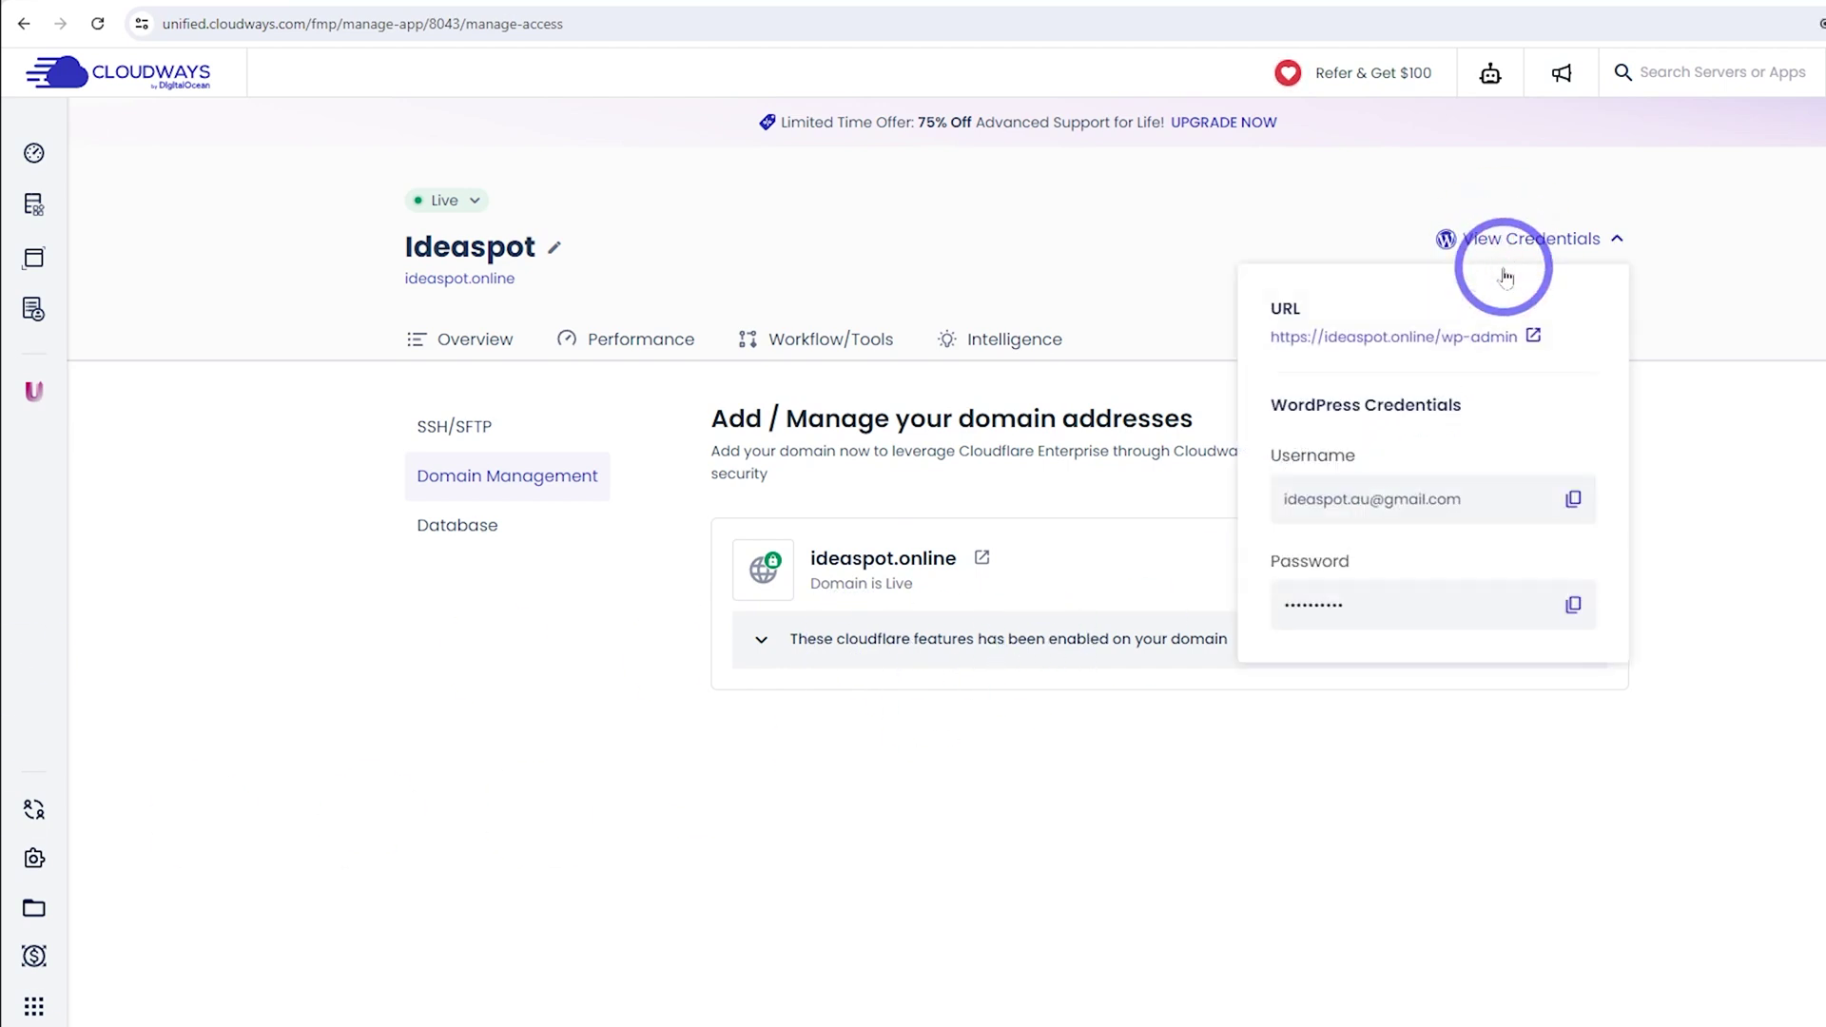
left_click(1442, 341)
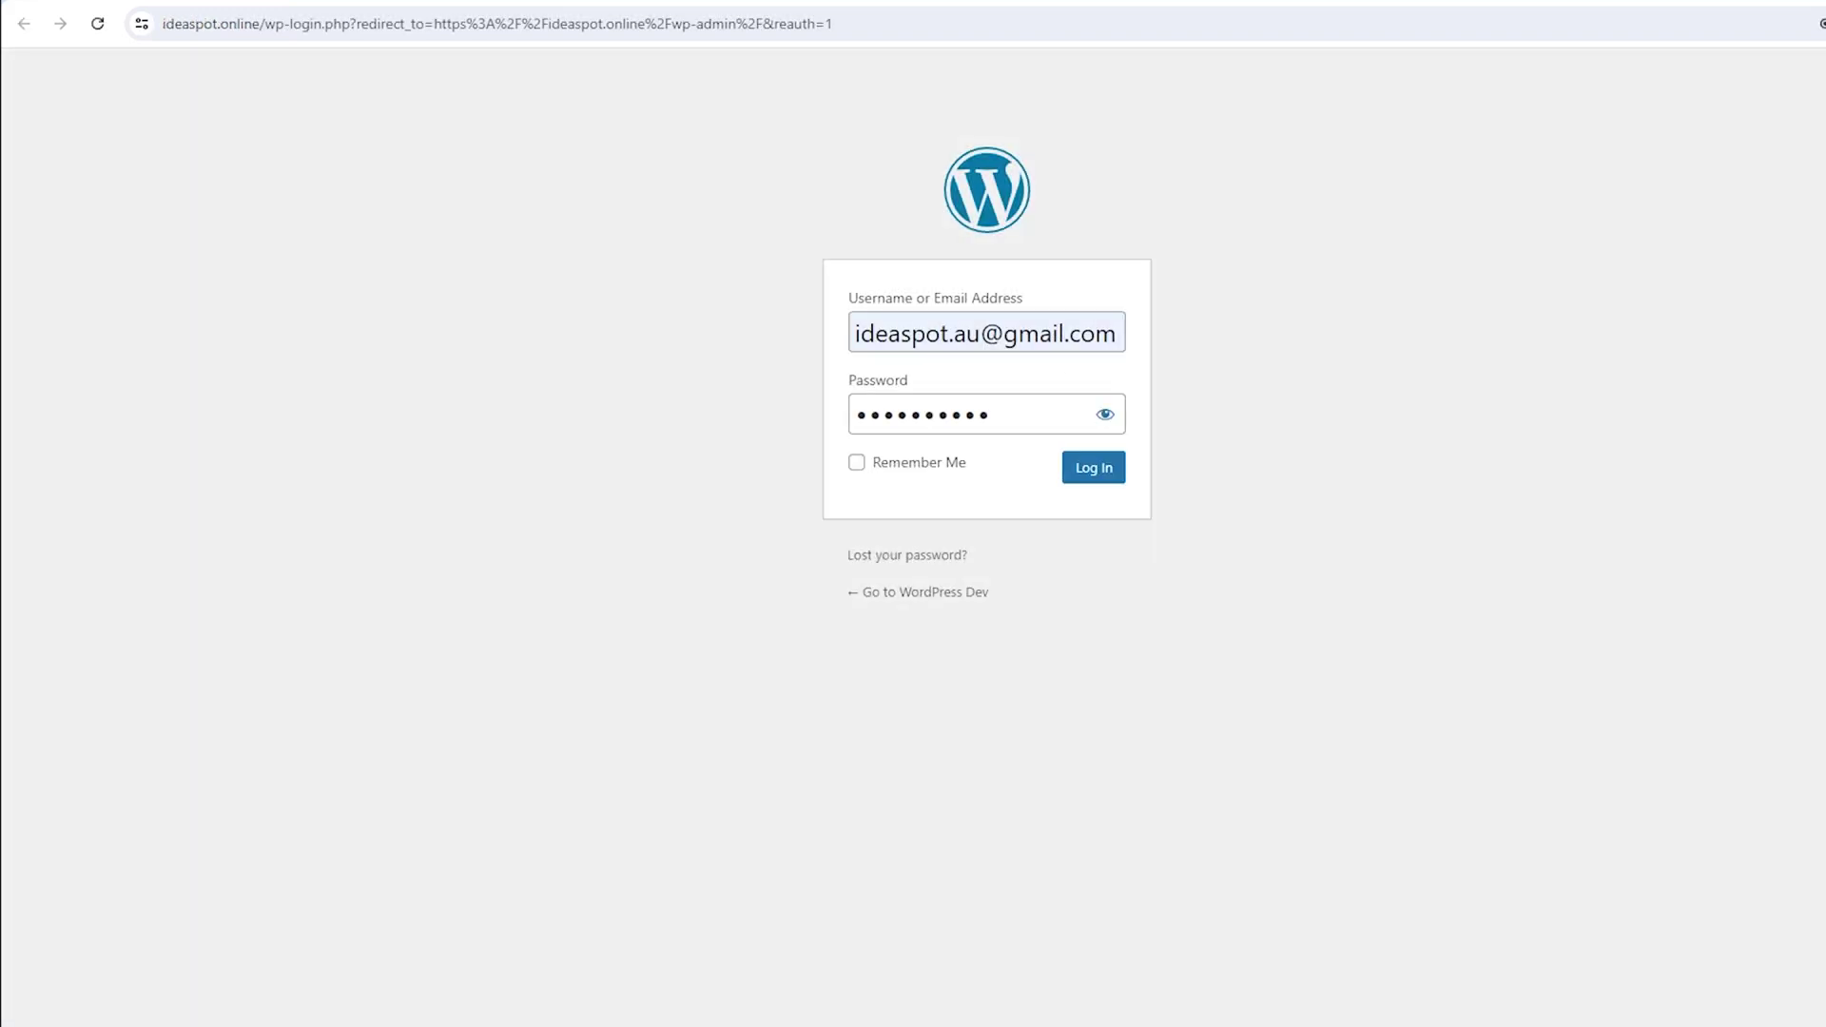
left_click(1107, 470)
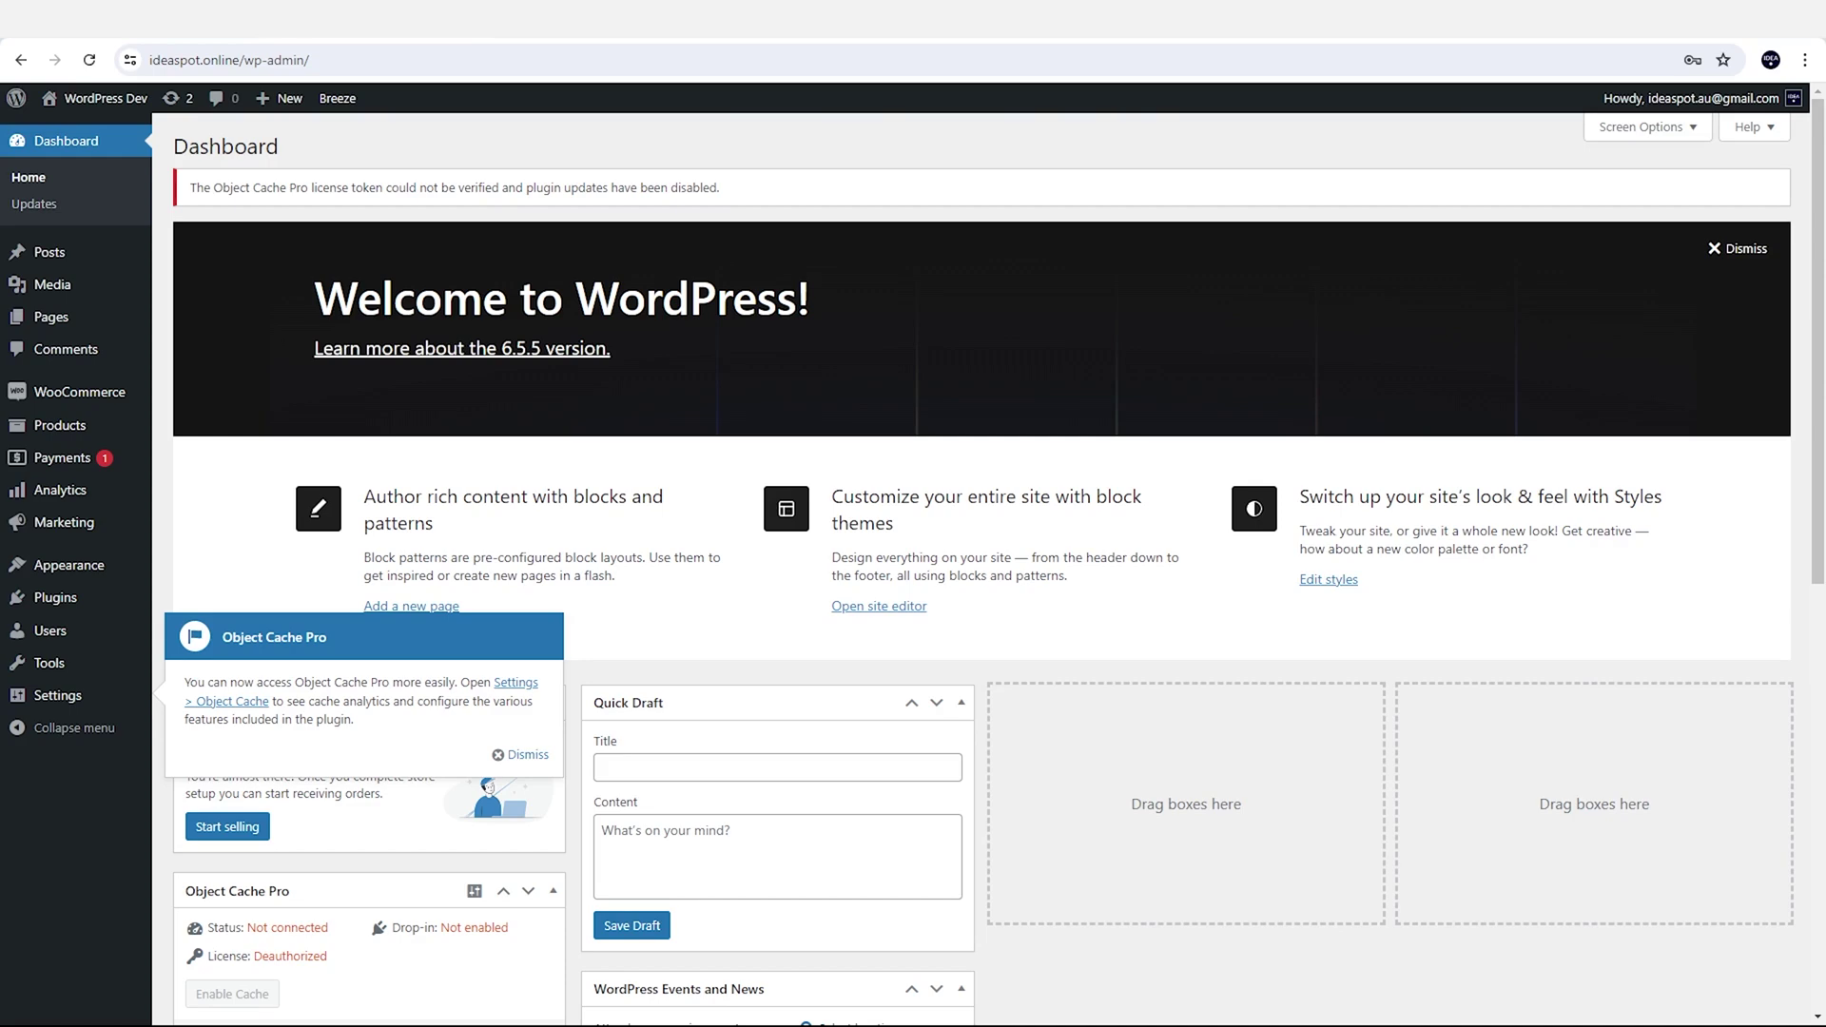
- Enable the cache in the Object Cache Pro settings
left_click(226, 700)
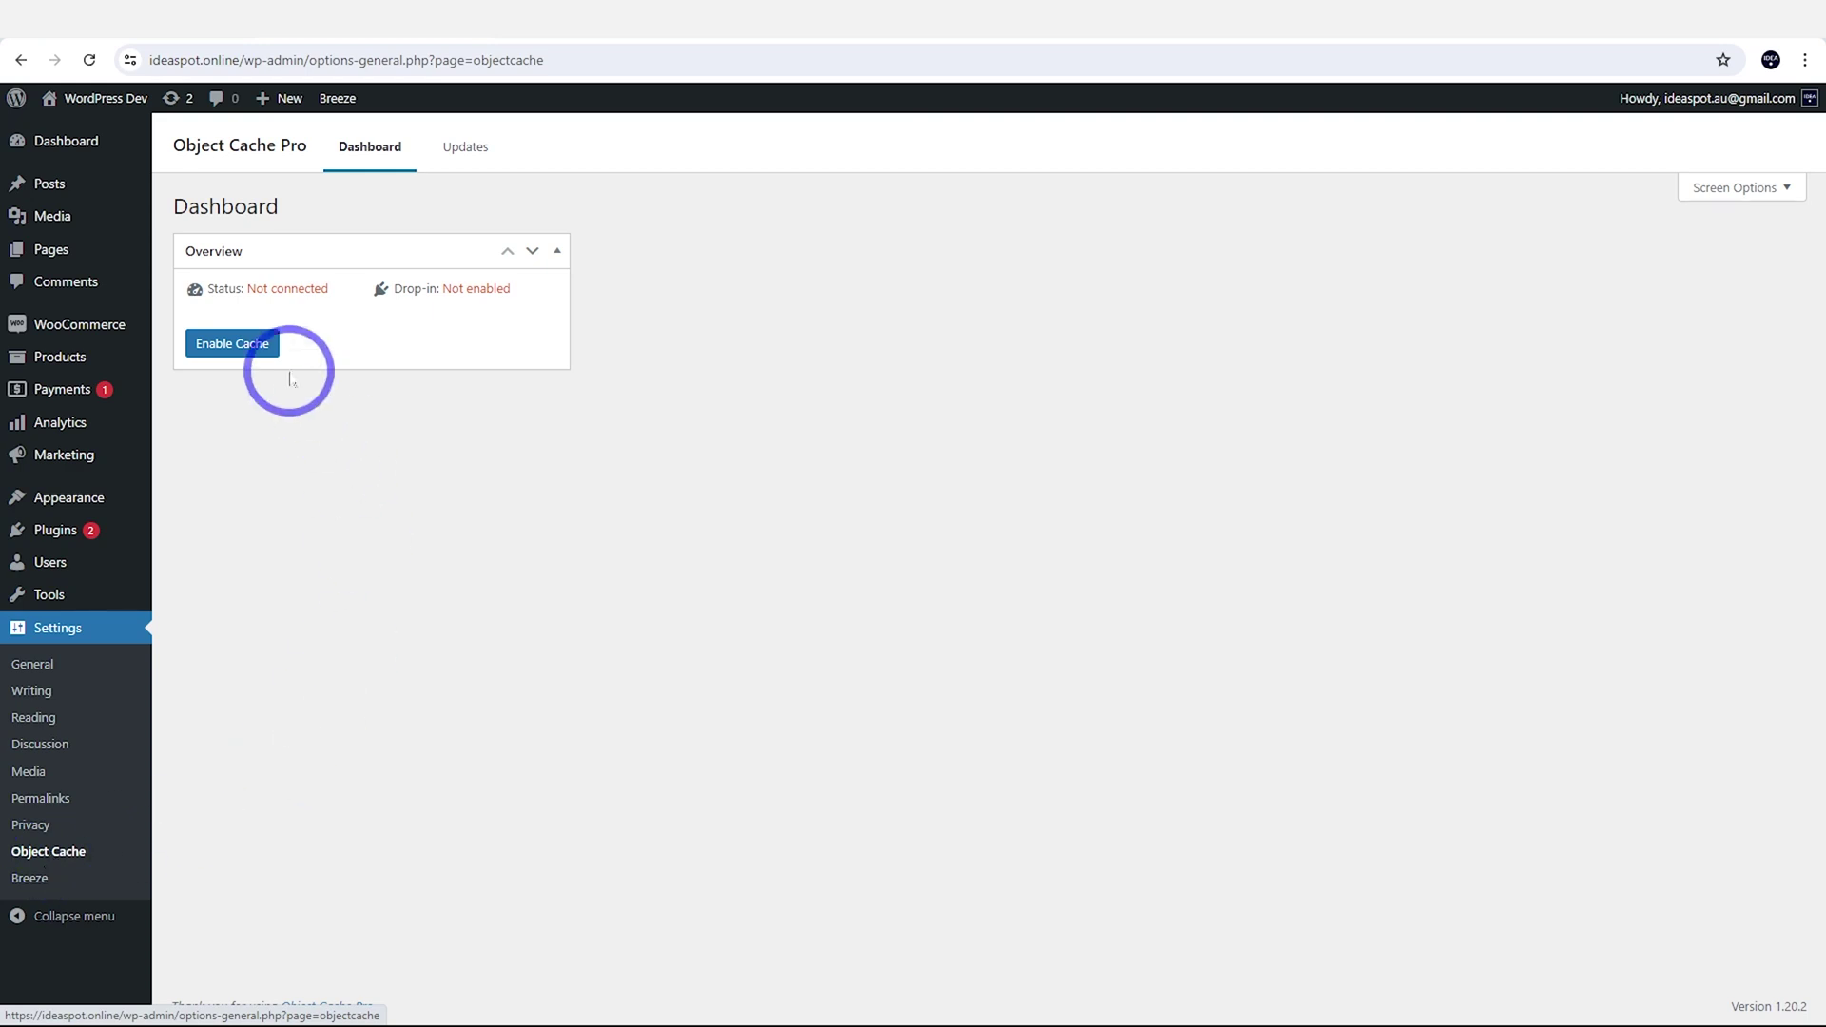
left_click(247, 345)
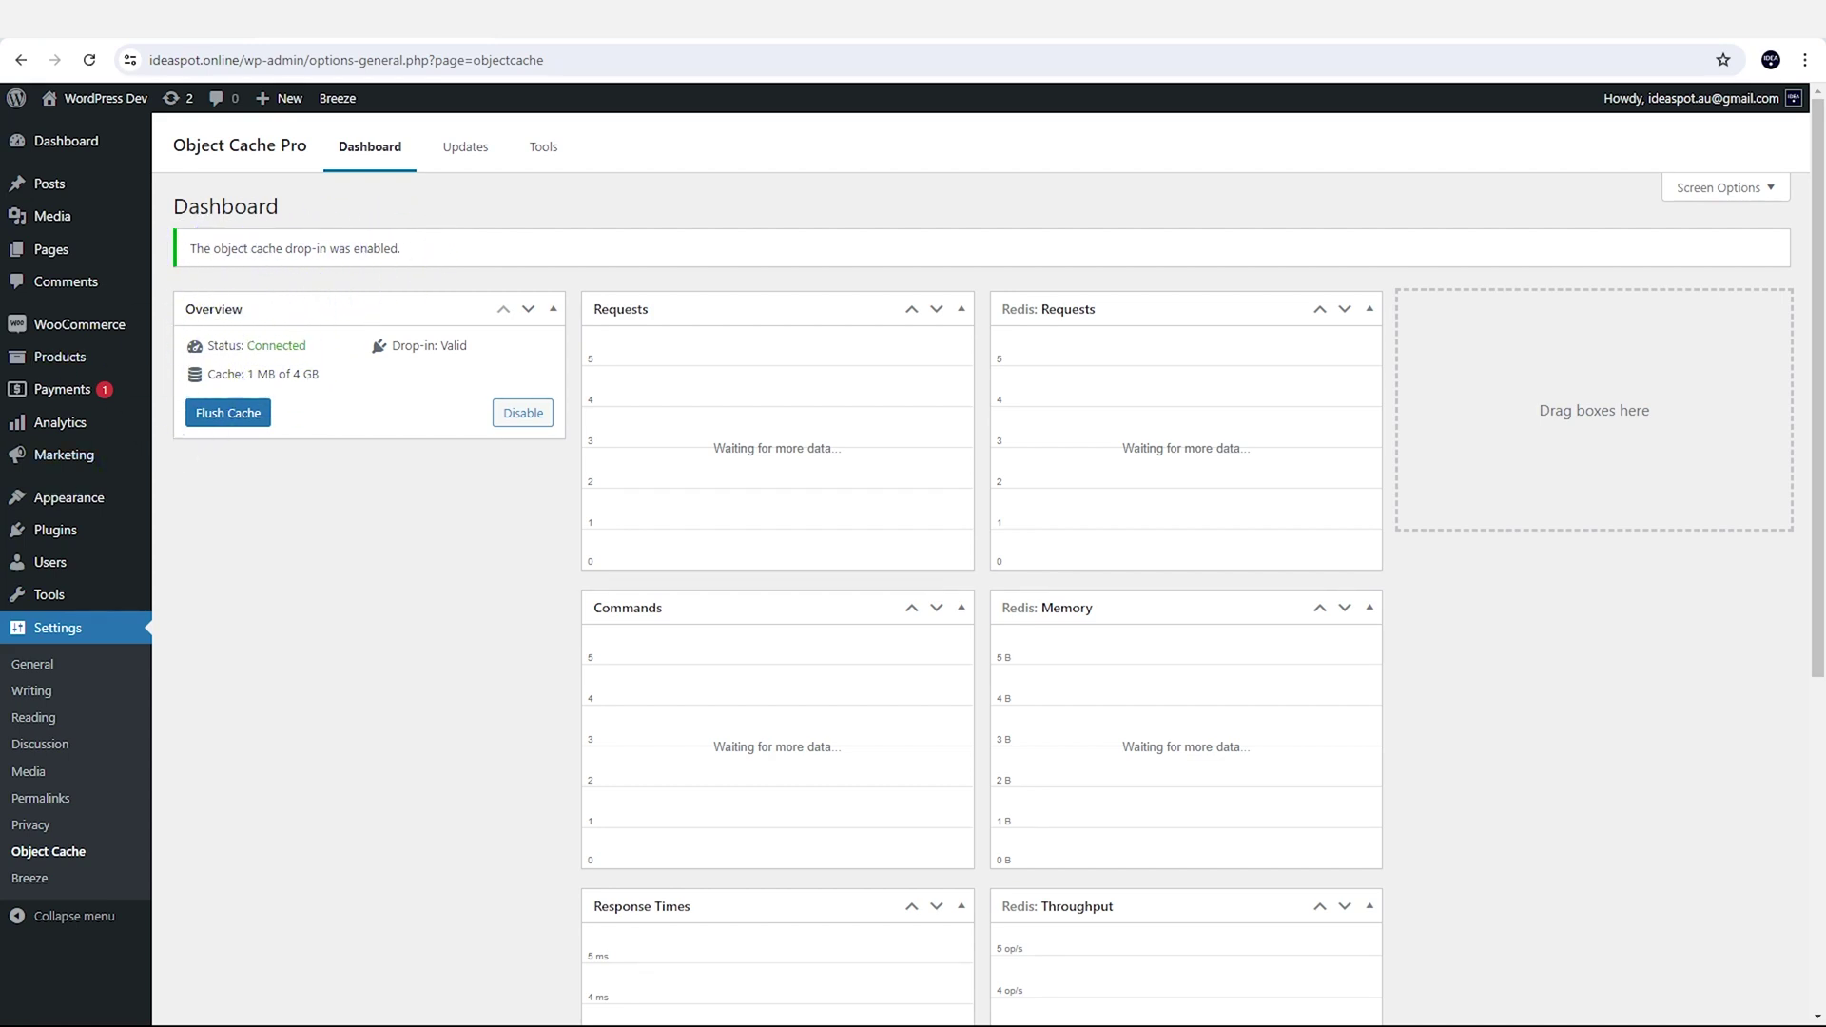
- Install and activate the Astra theme from the popular WordPress themes
mouse_move(122, 495)
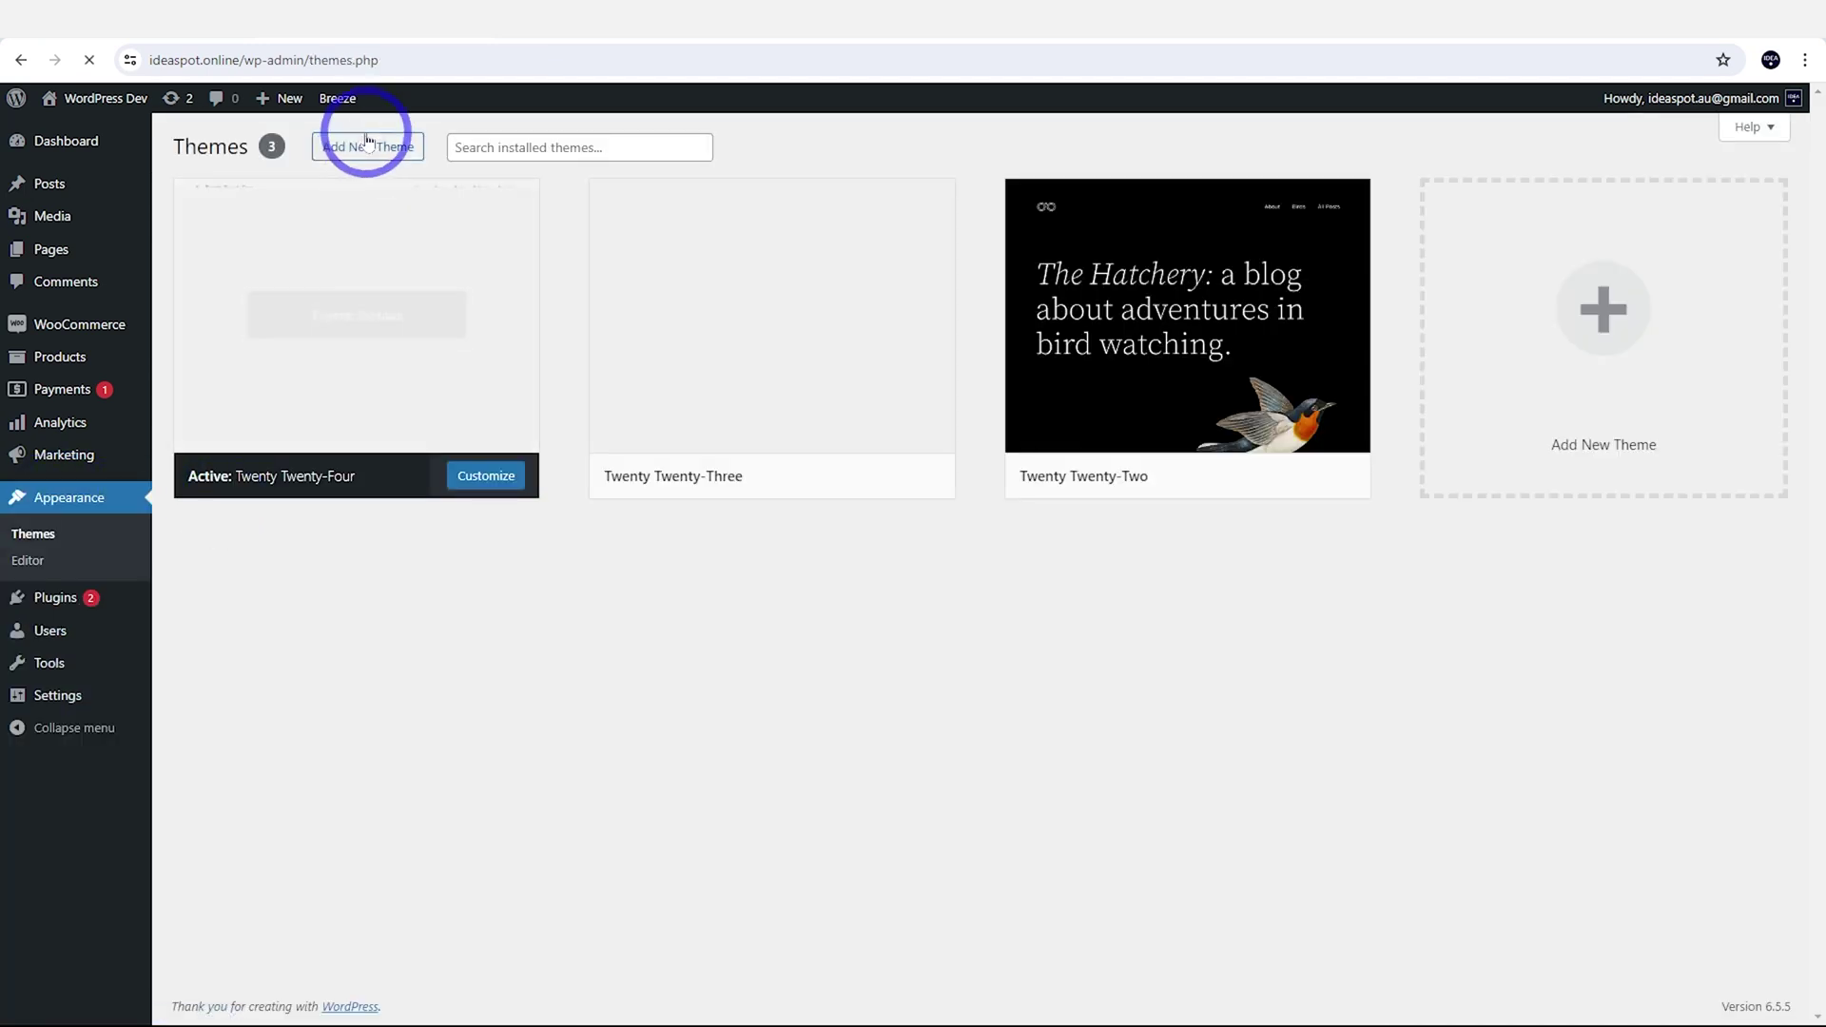
left_click(360, 158)
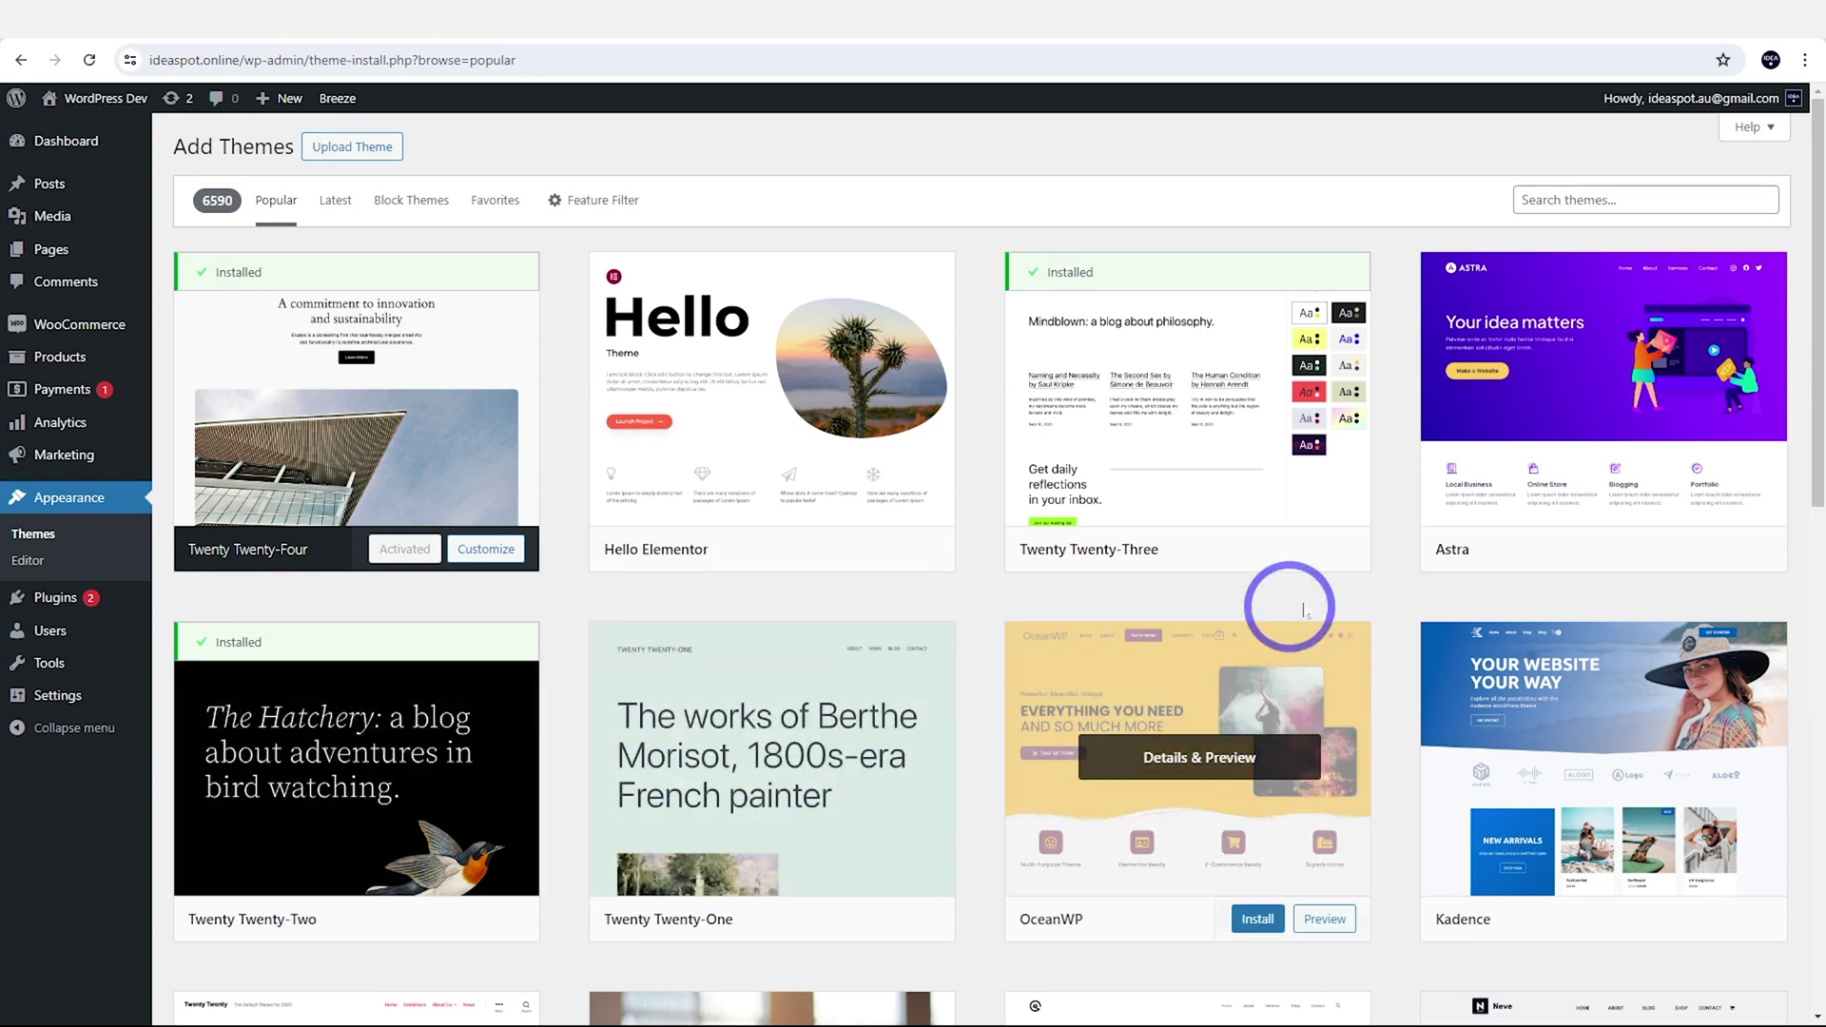
mouse_move(1459, 522)
left_click(1671, 550)
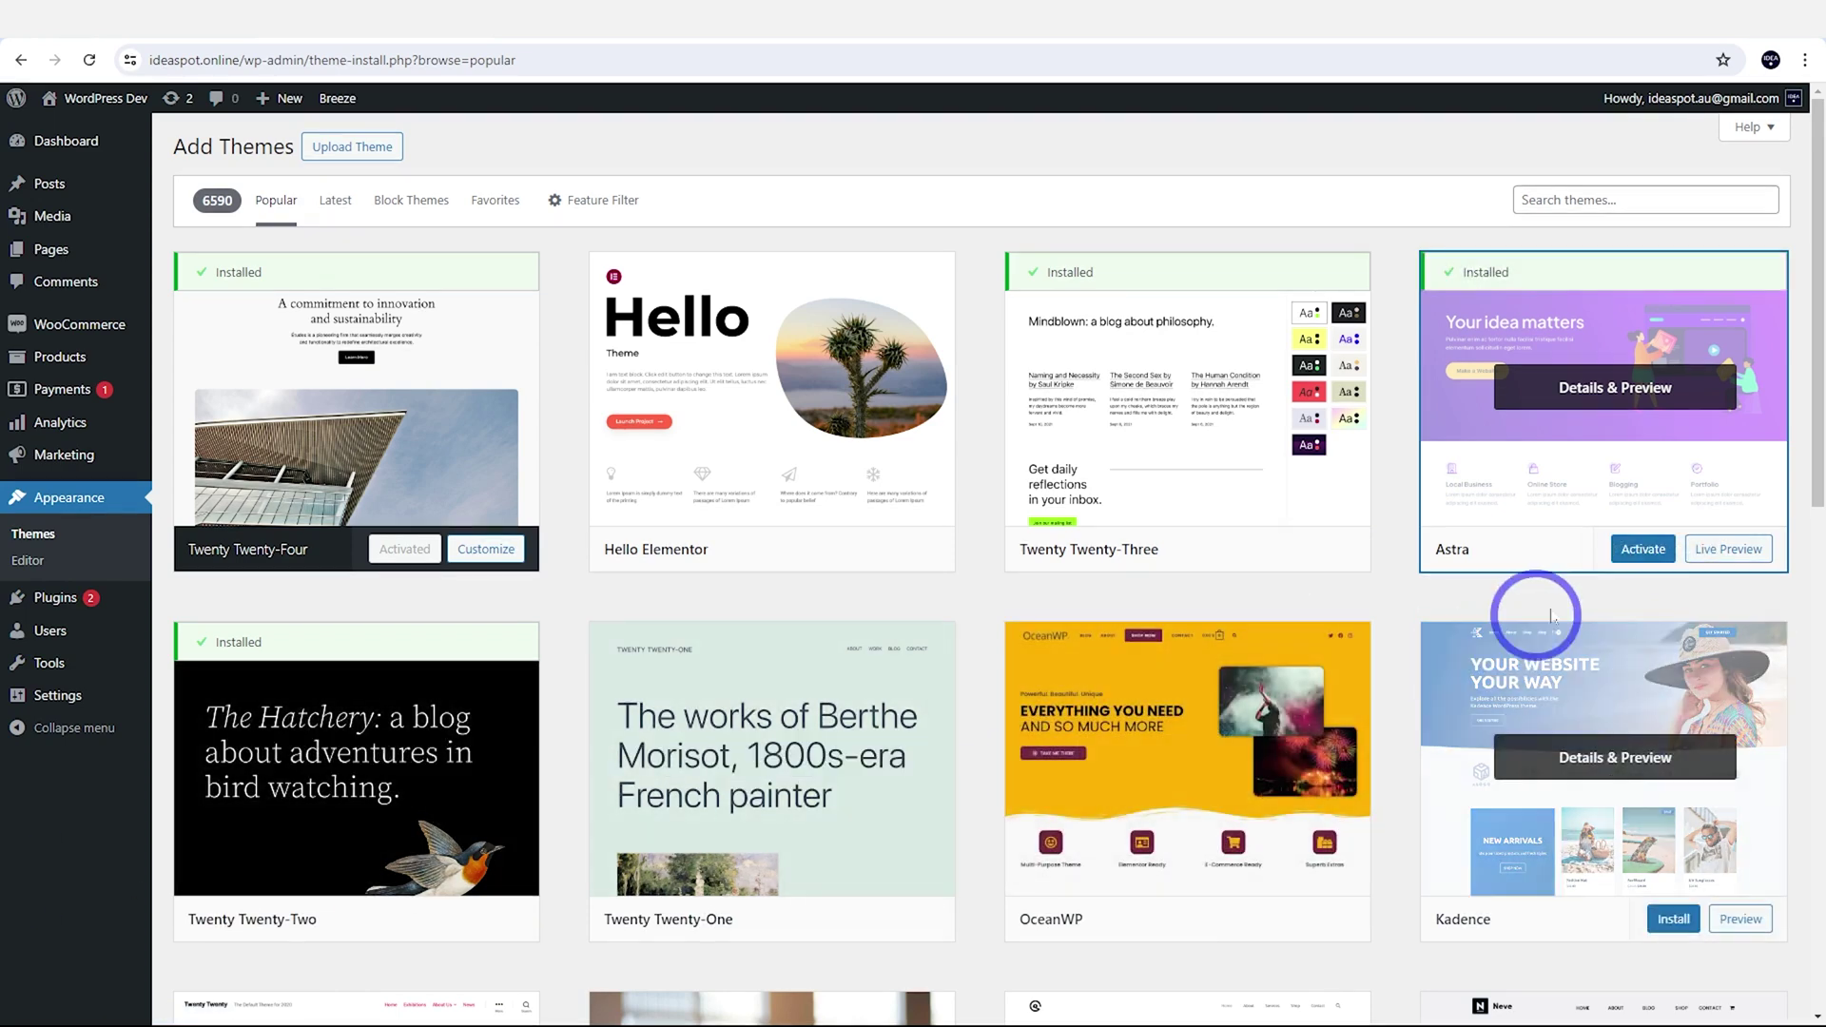
left_click(1641, 550)
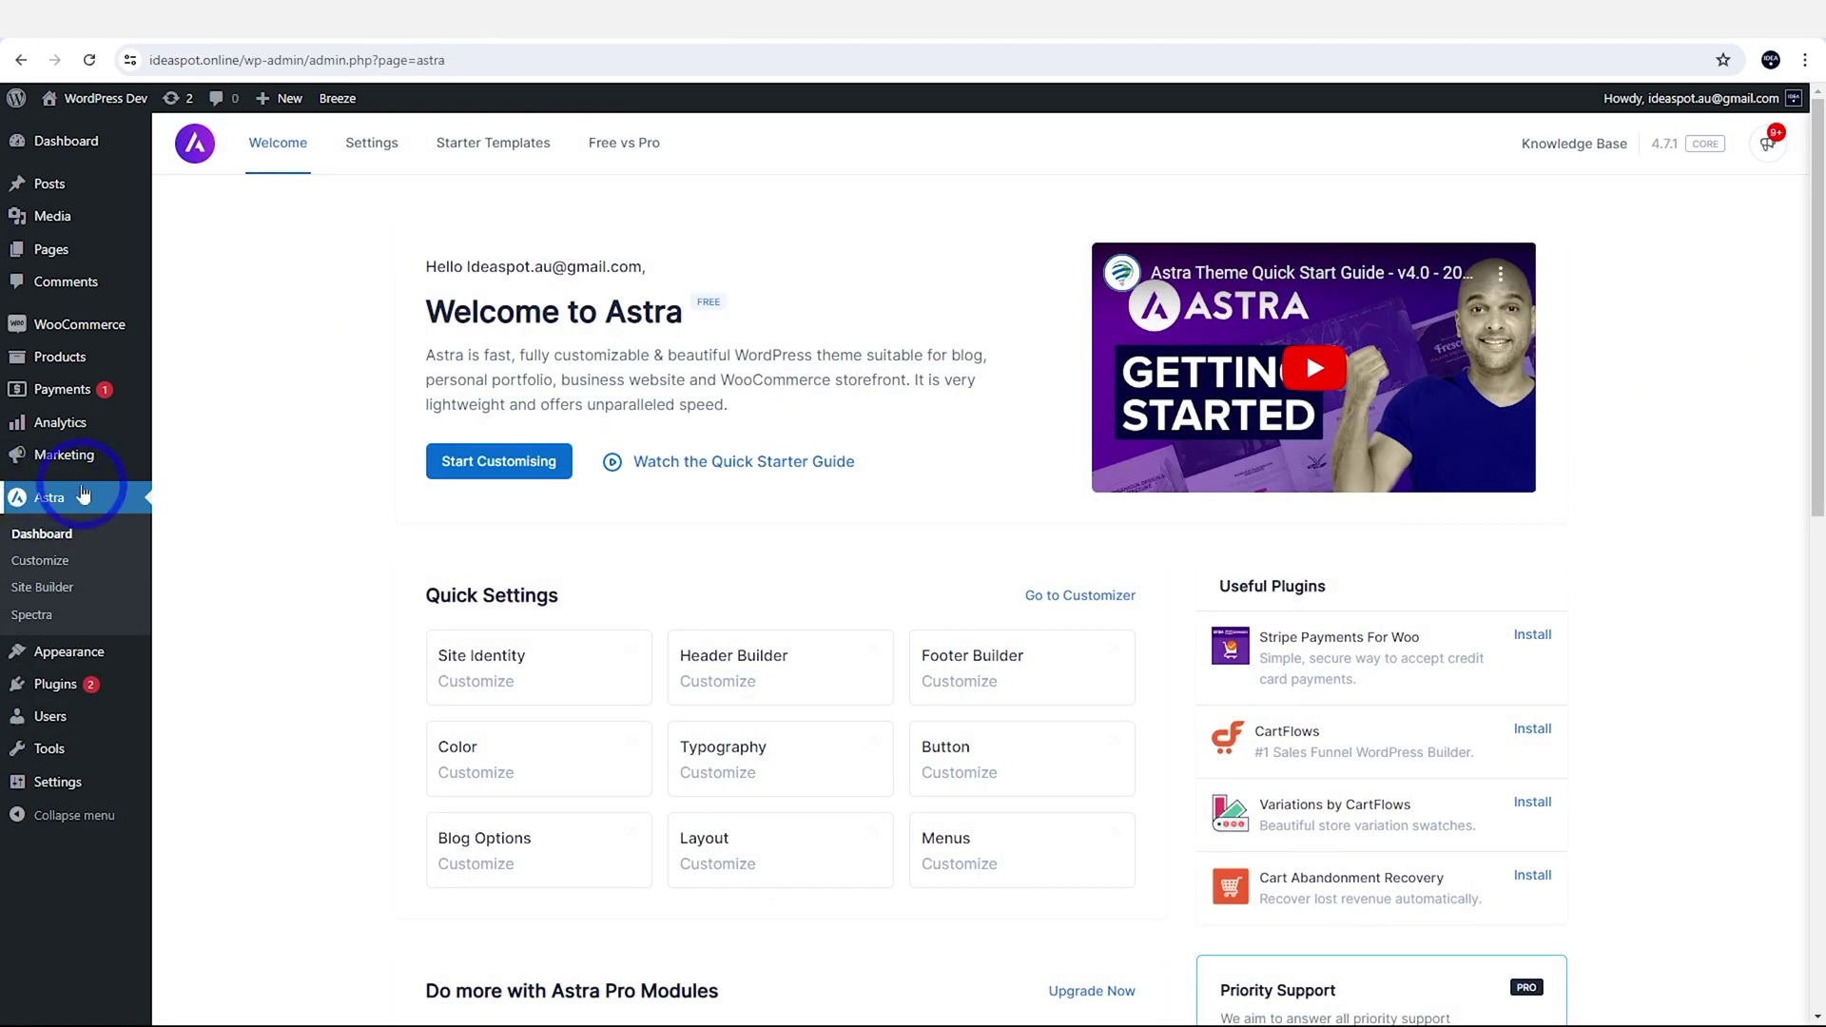
- Open Astra's classic starter templates and select the Cycle Shop template from the E-Commerce category
left_click(483, 144)
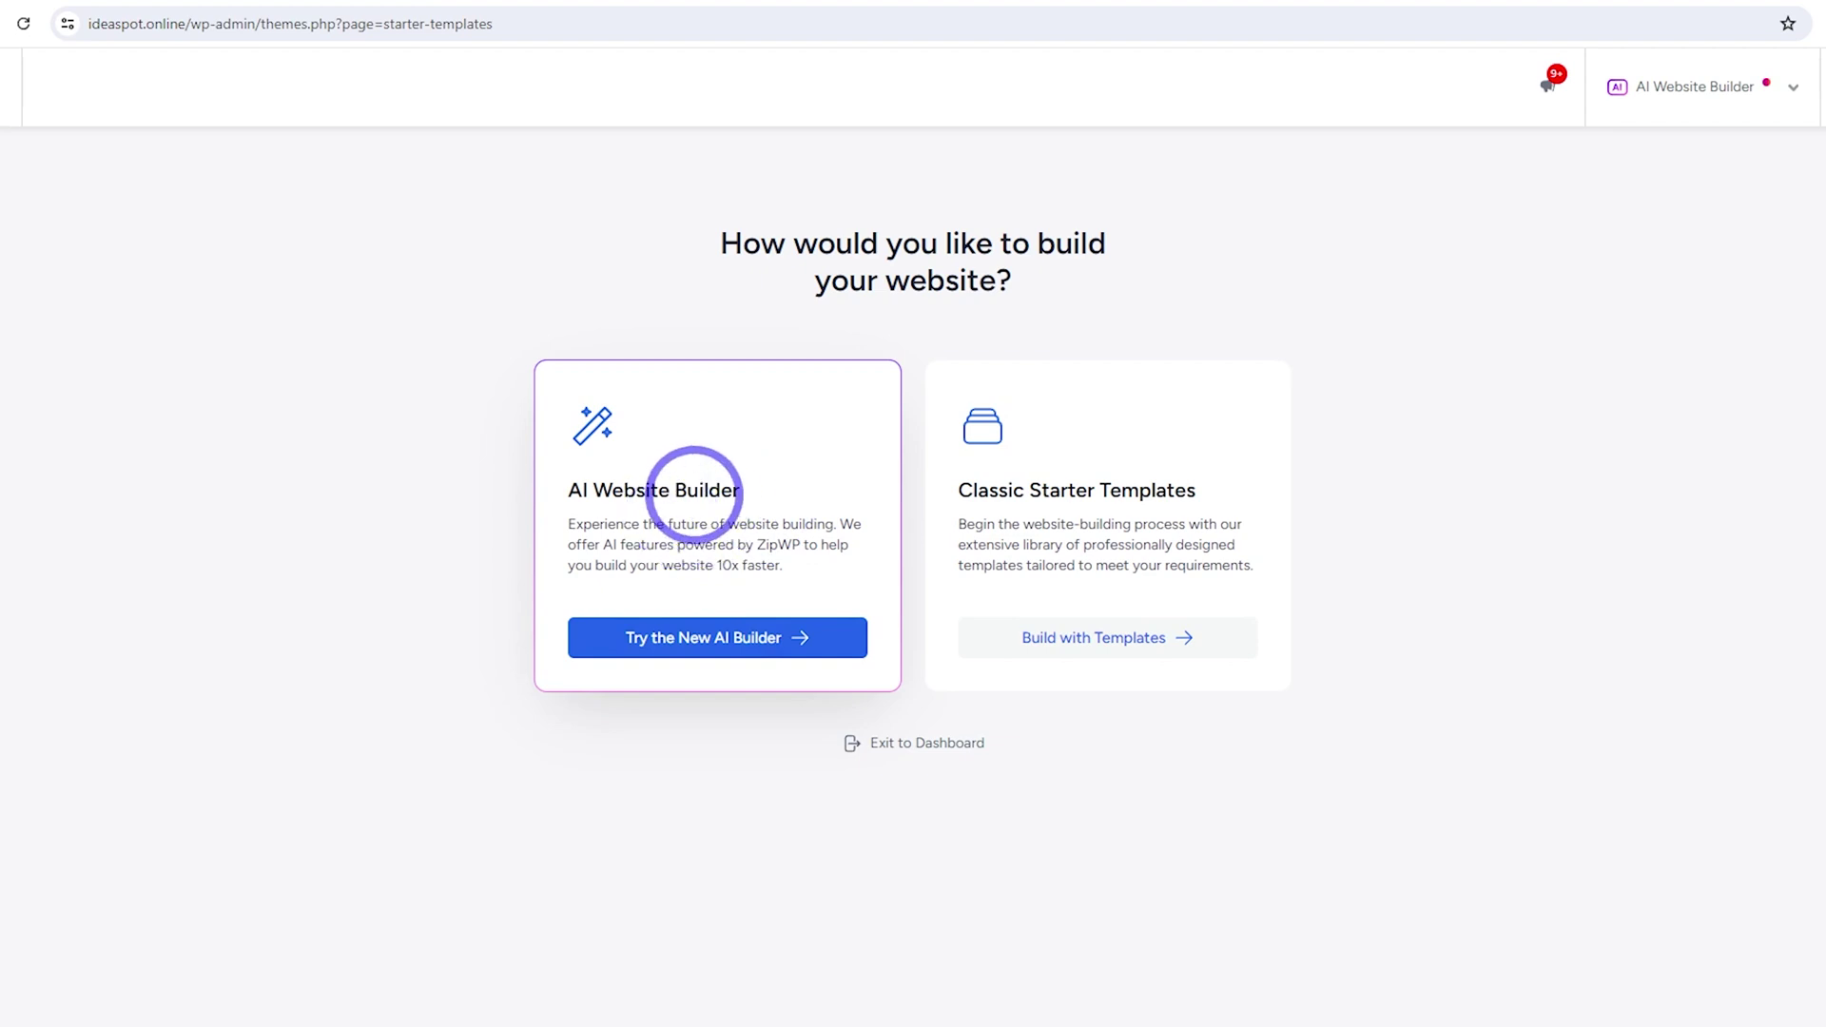
left_click(1109, 636)
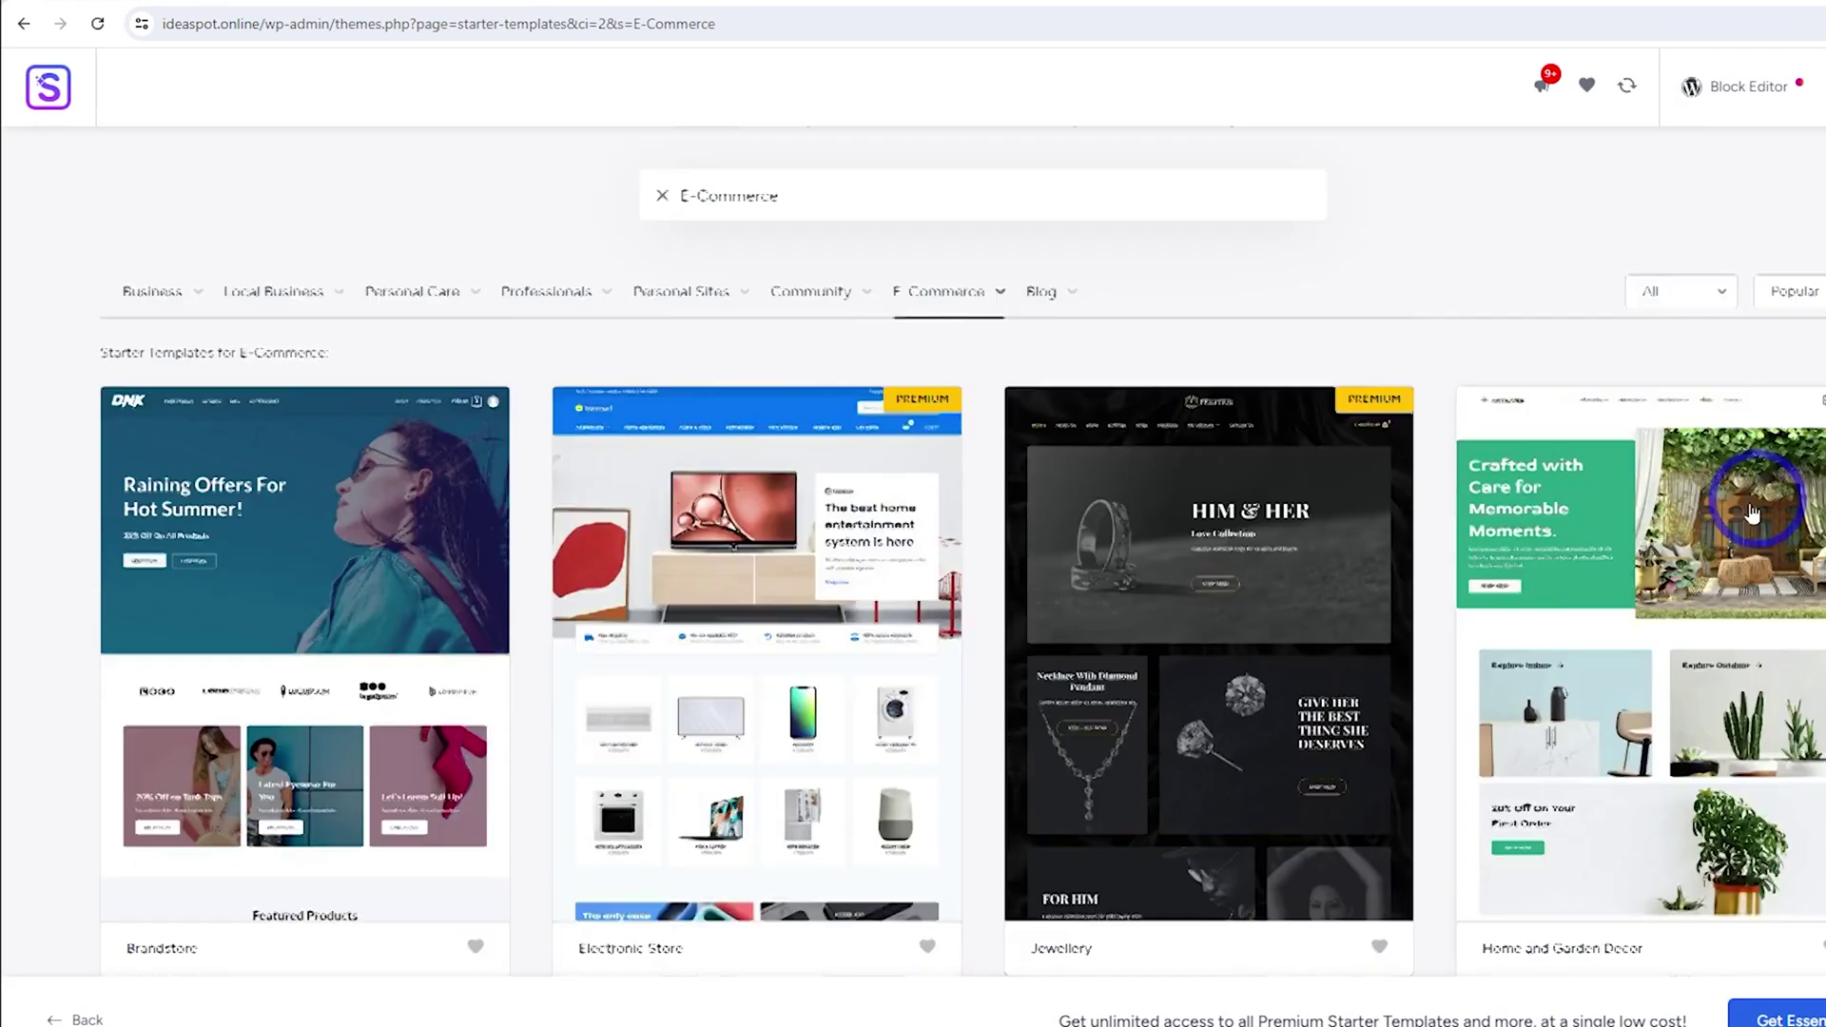
scroll(1681, 482, "down", 10)
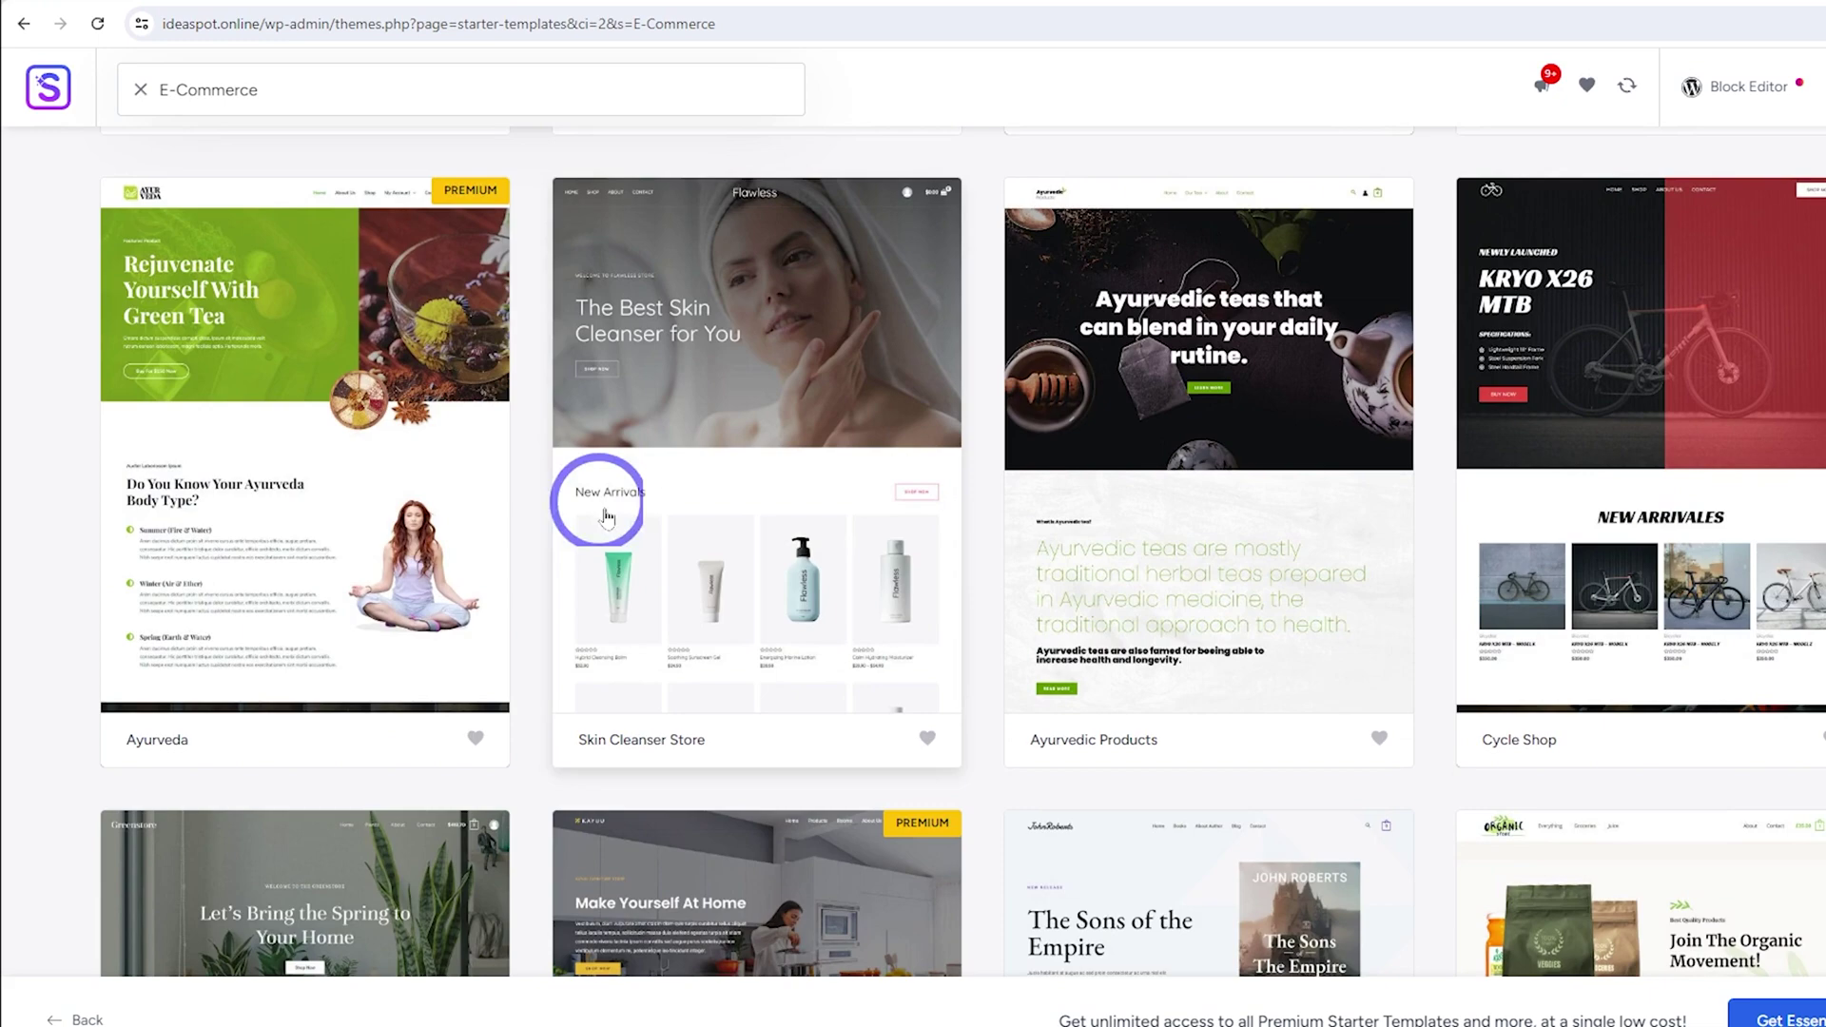
left_click(1616, 443)
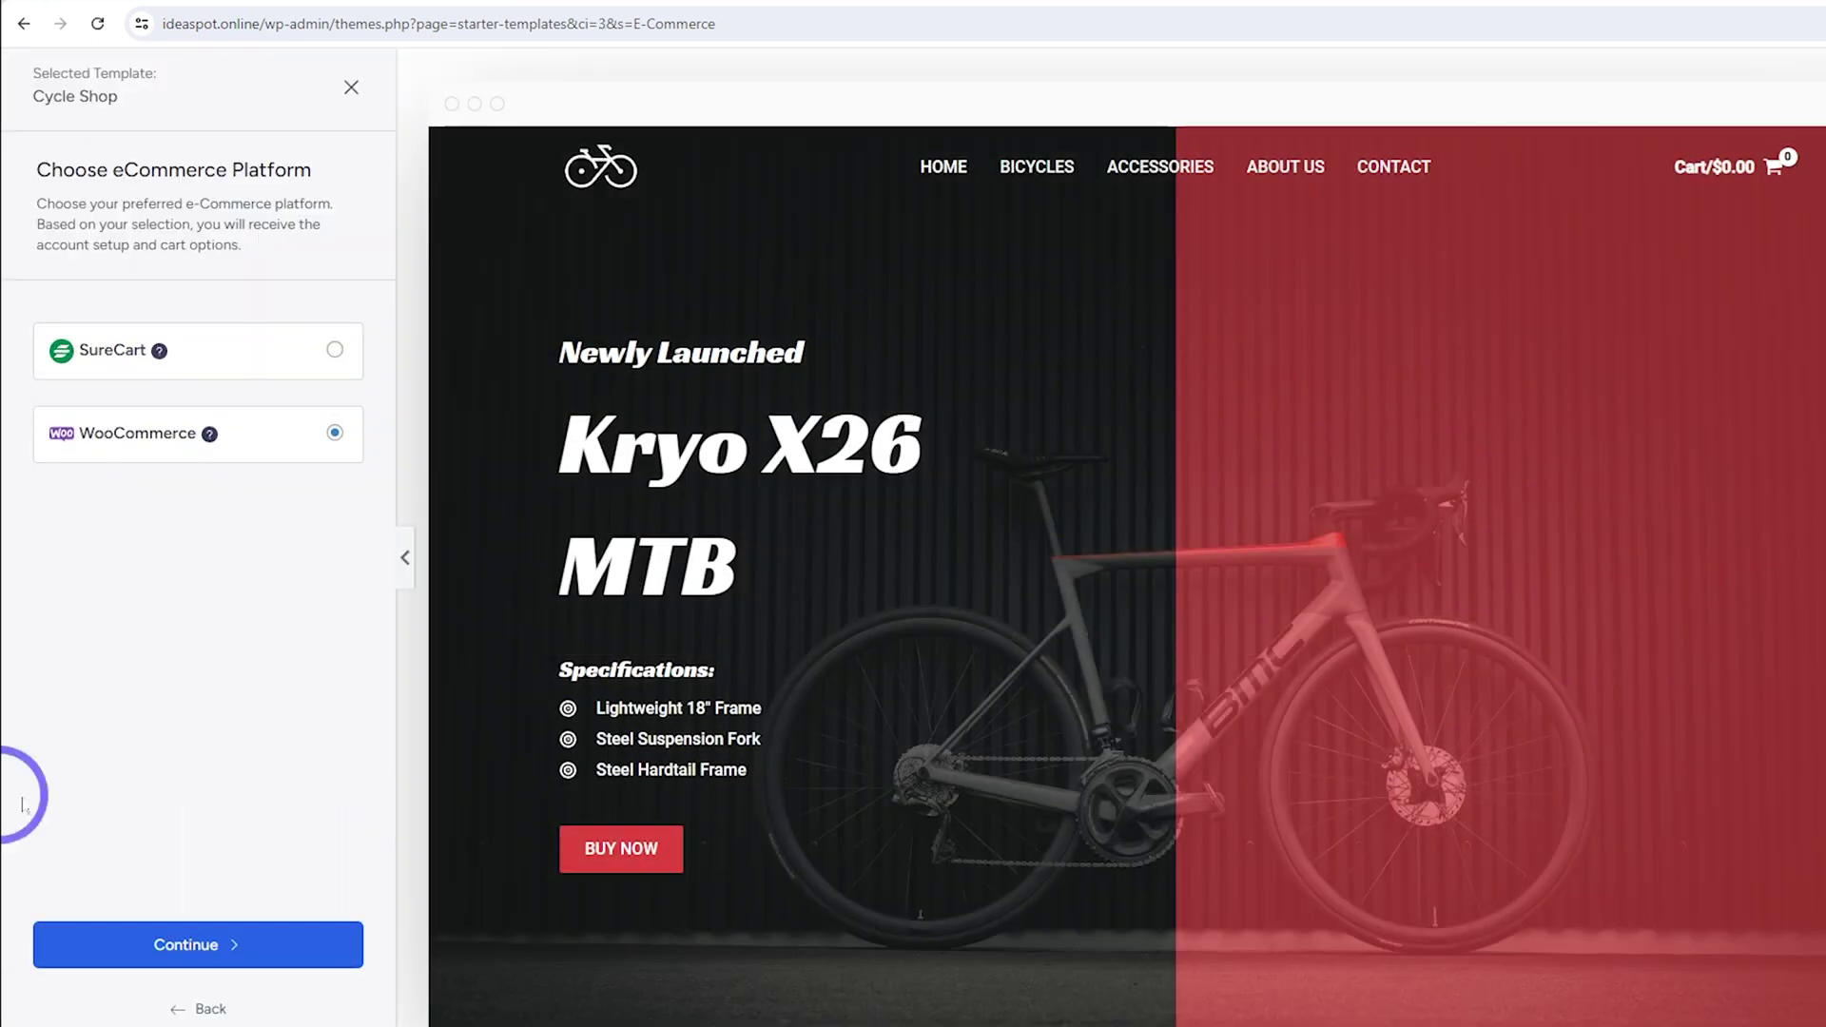
- Build the site with WooCommerce and default styling, skipping extra features and the plugin update, and look over the imported homepage
left_click(224, 942)
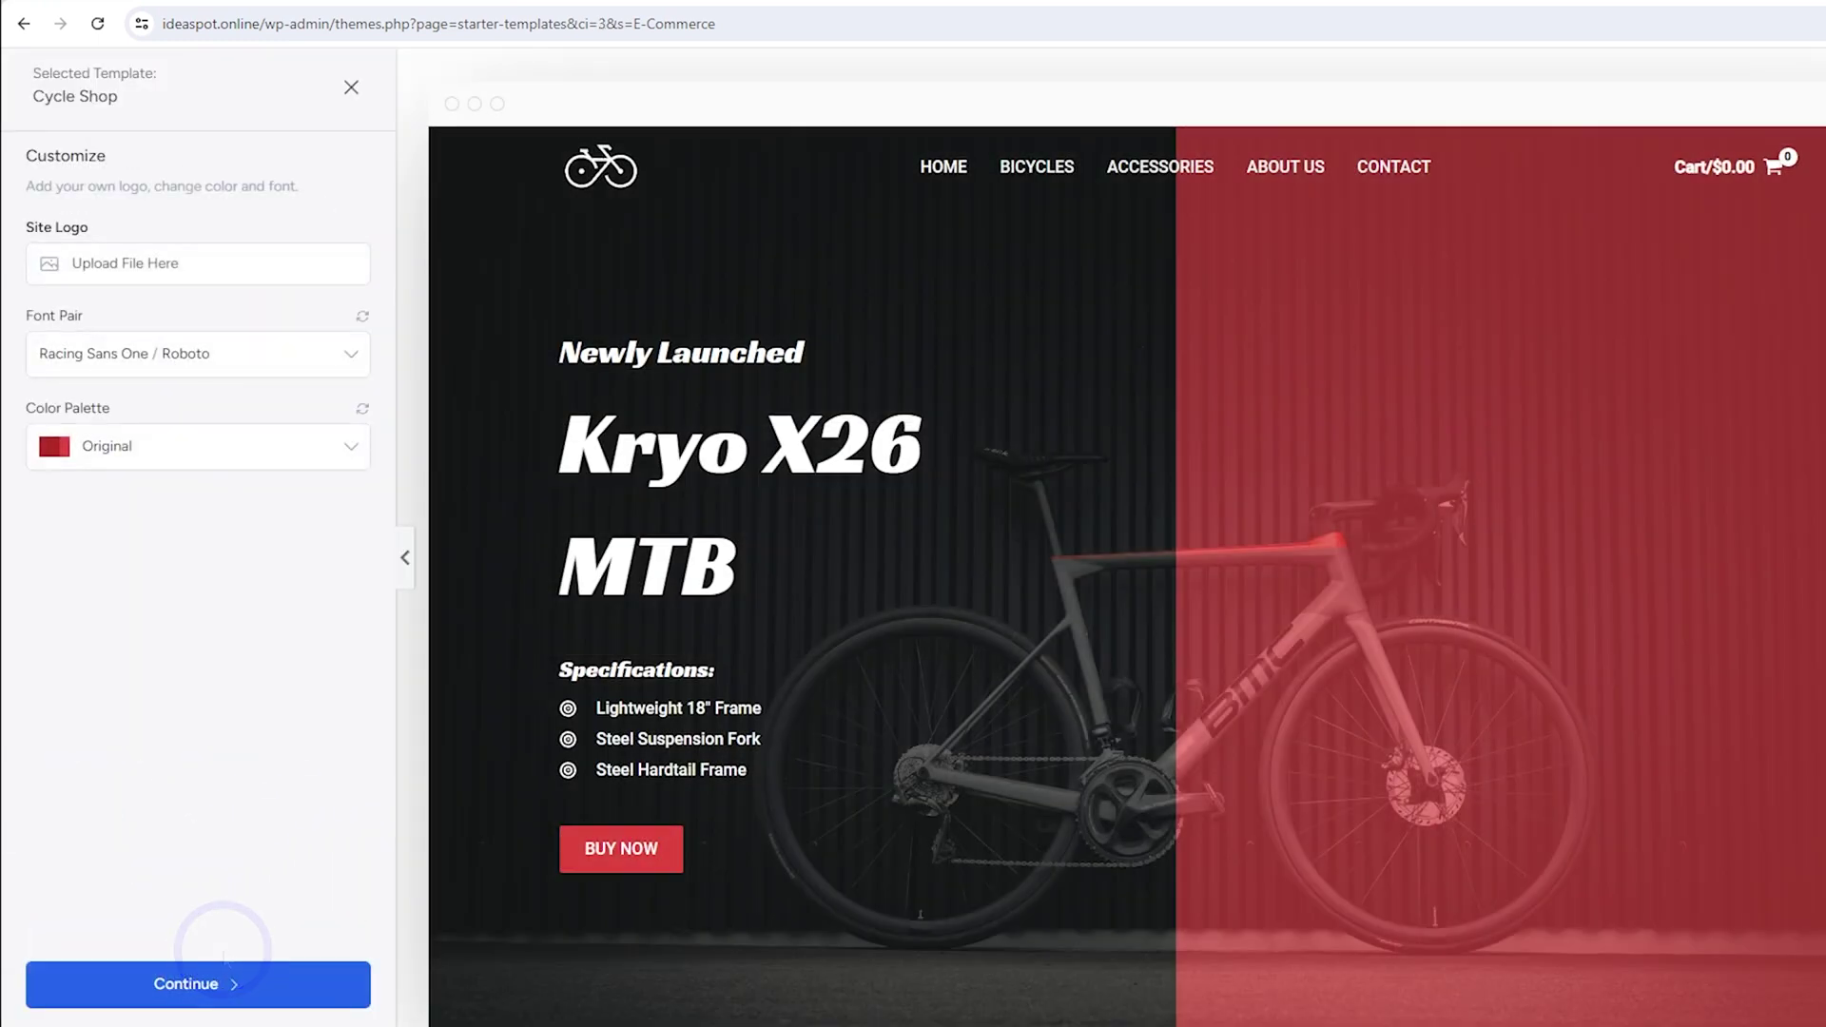
left_click(133, 983)
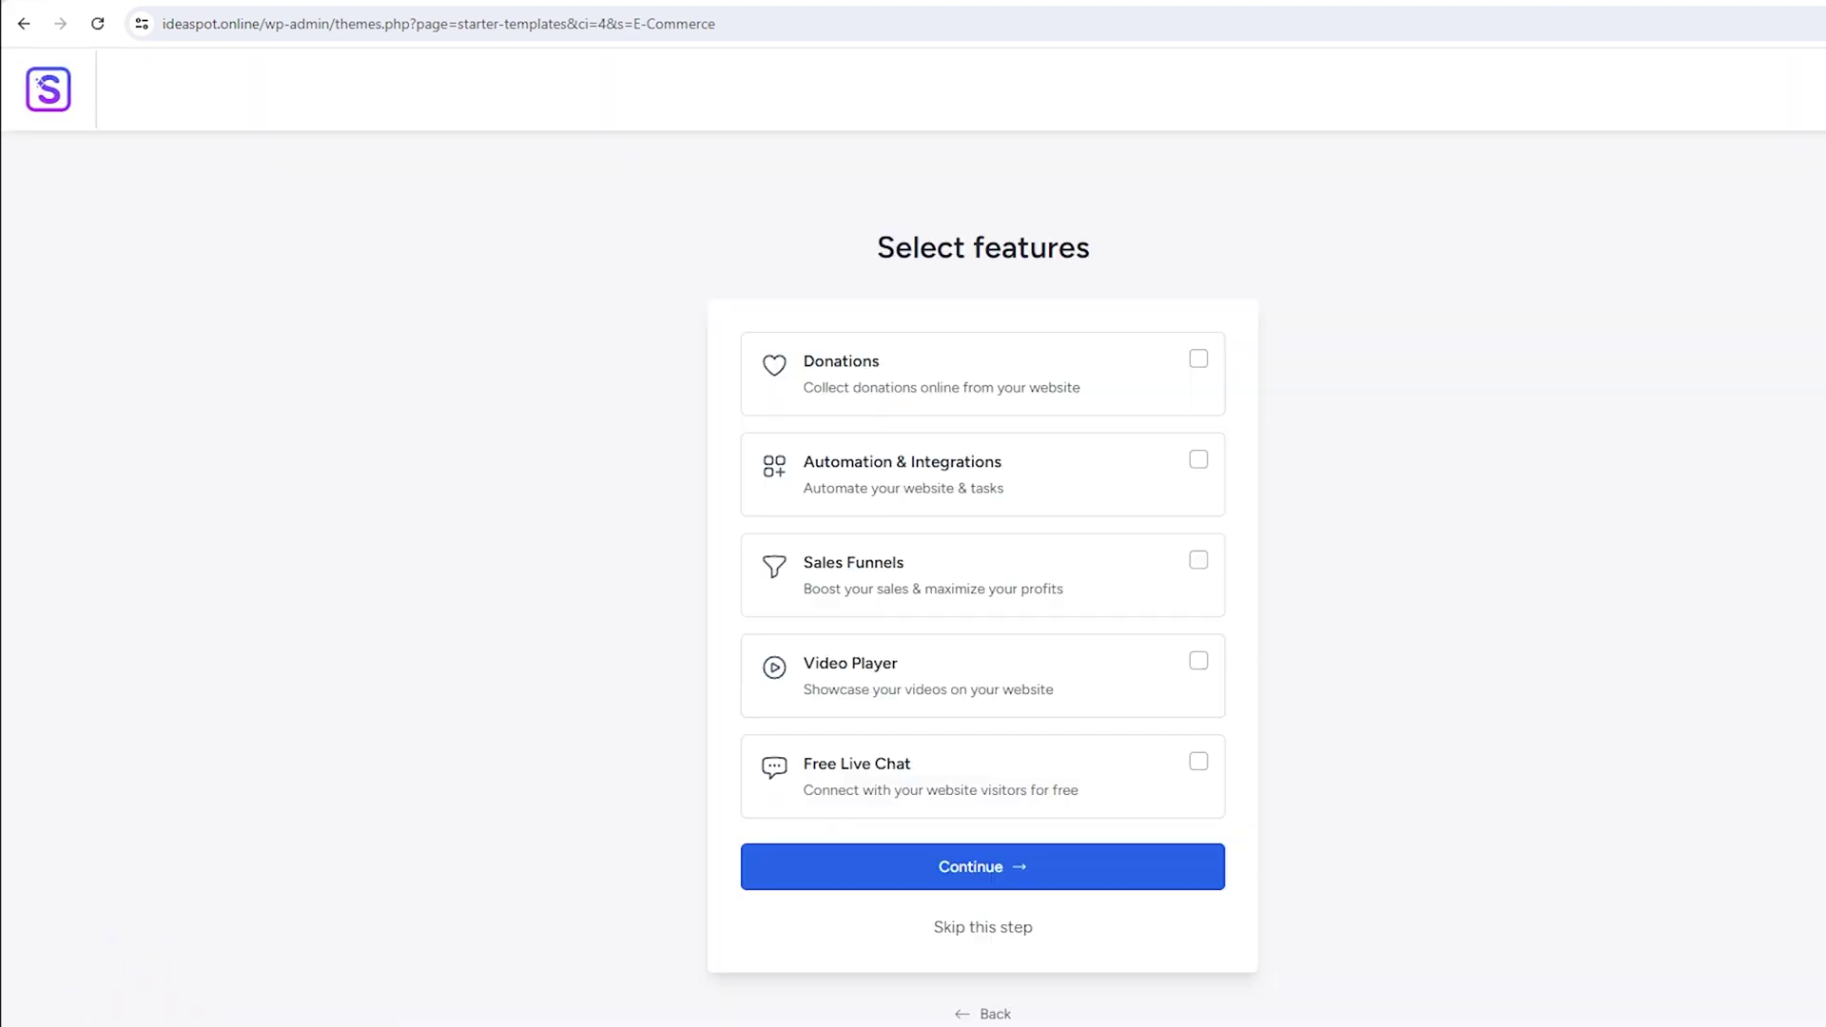
left_click(981, 928)
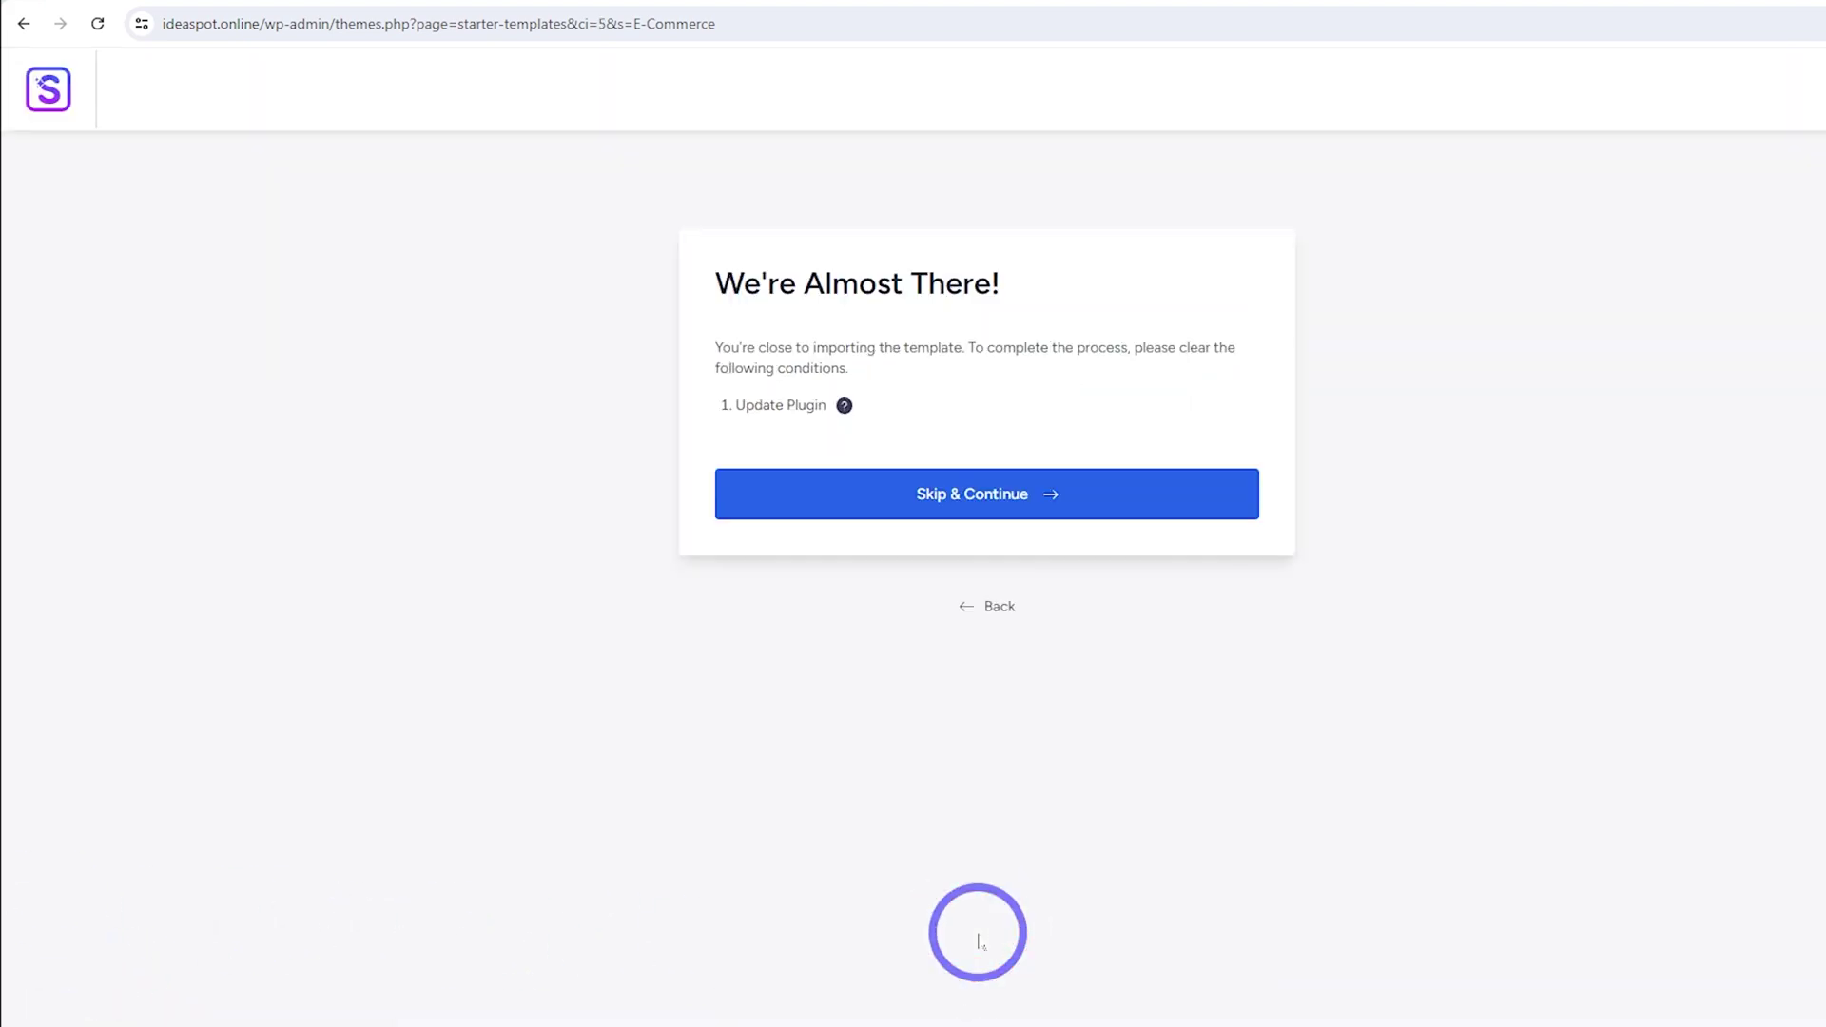
left_click(999, 506)
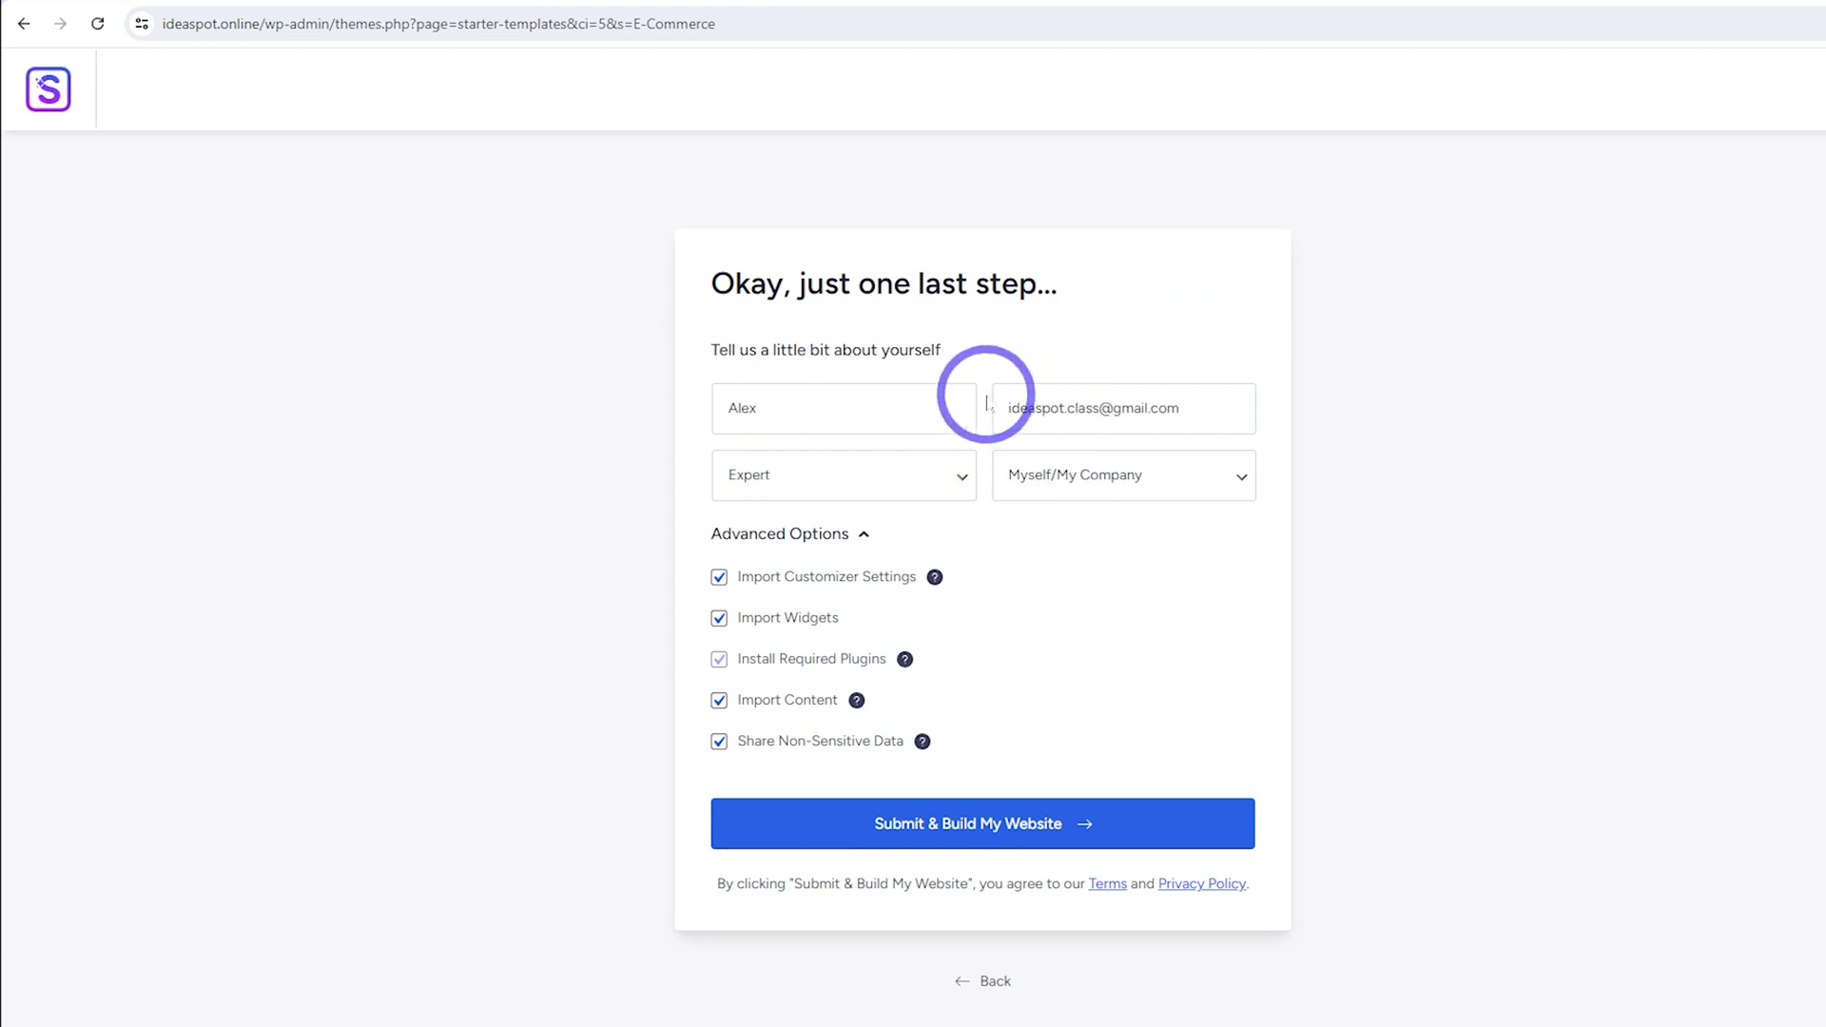
left_click(954, 837)
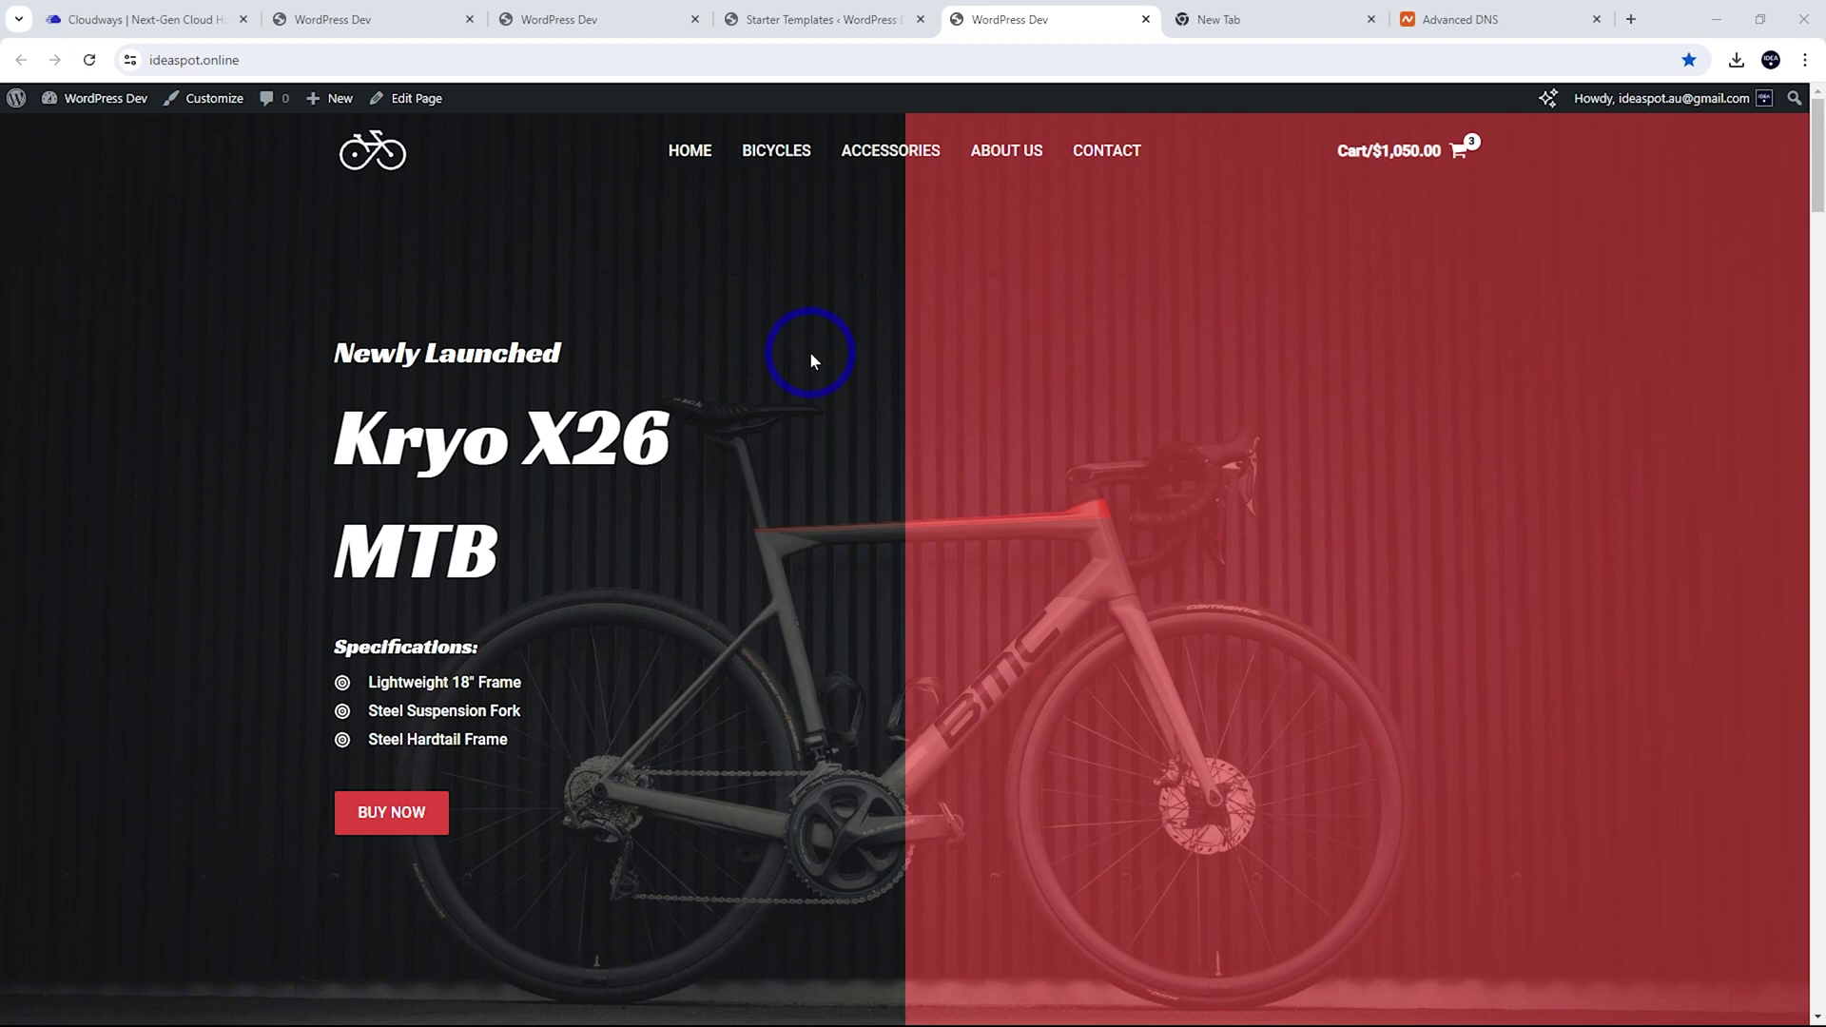
scroll(784, 352, "down", 2)
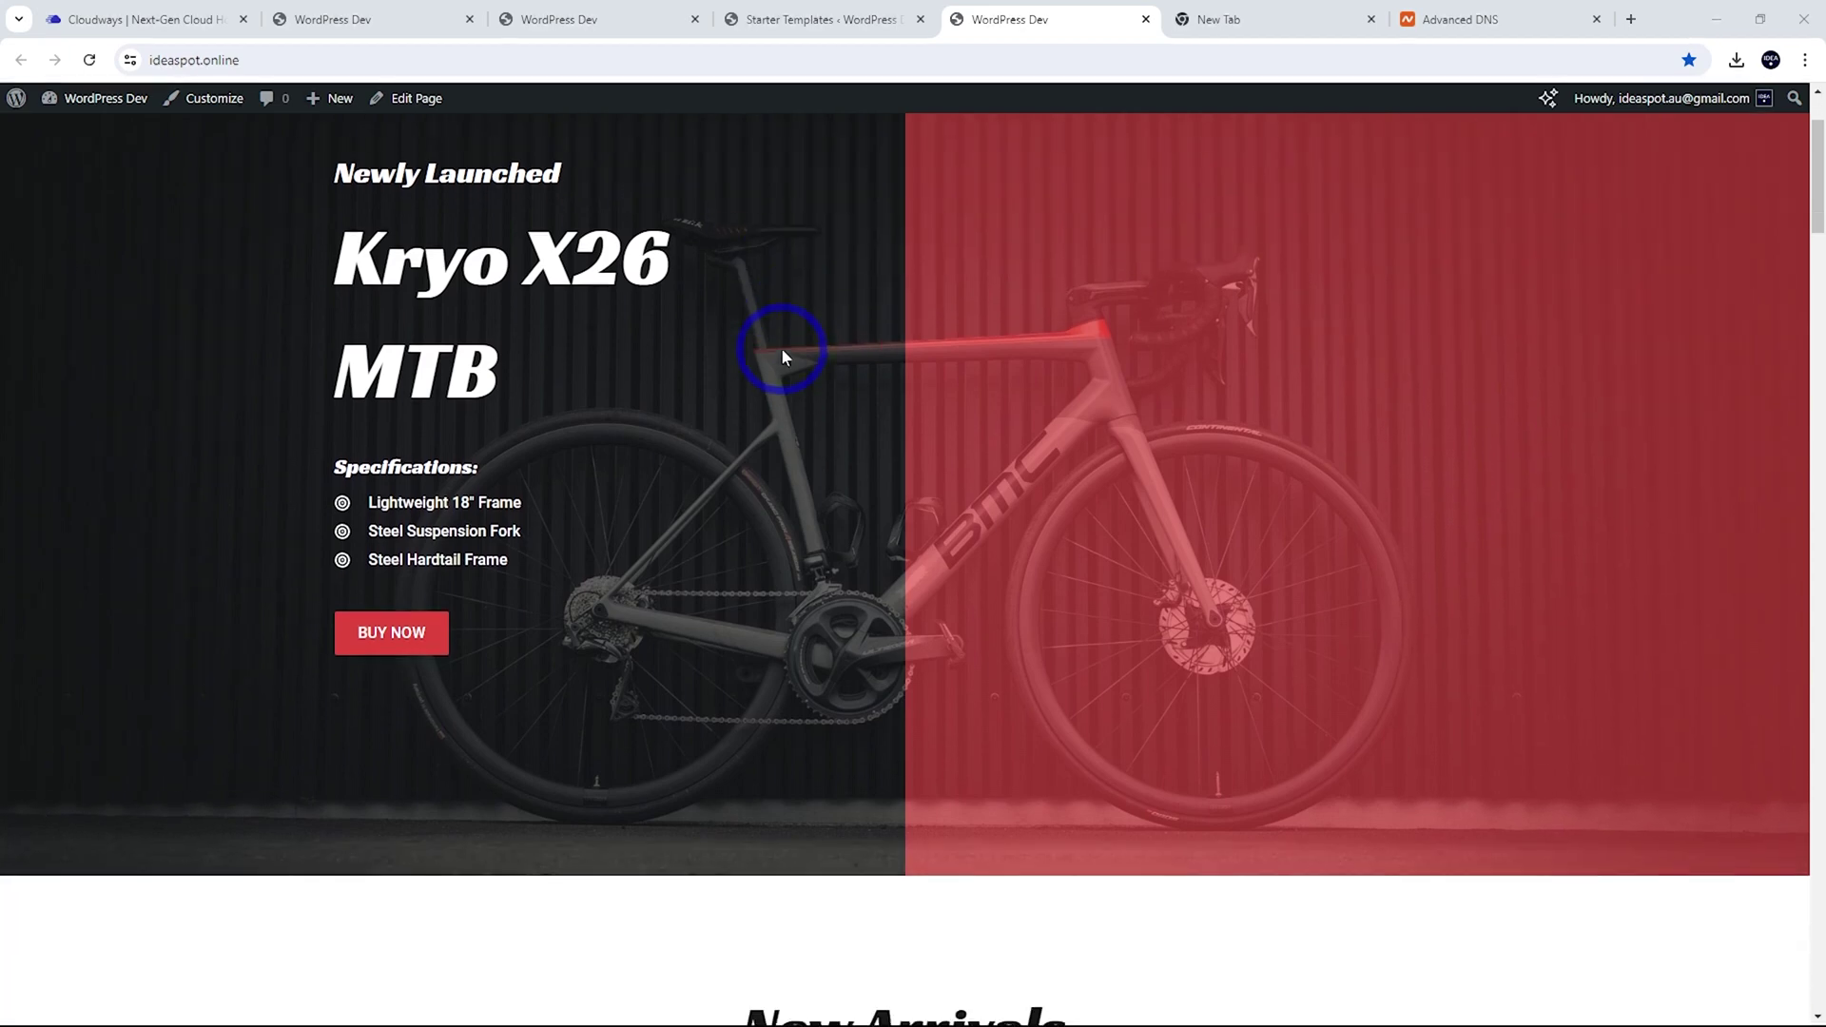
scroll(778, 350, "down", 6)
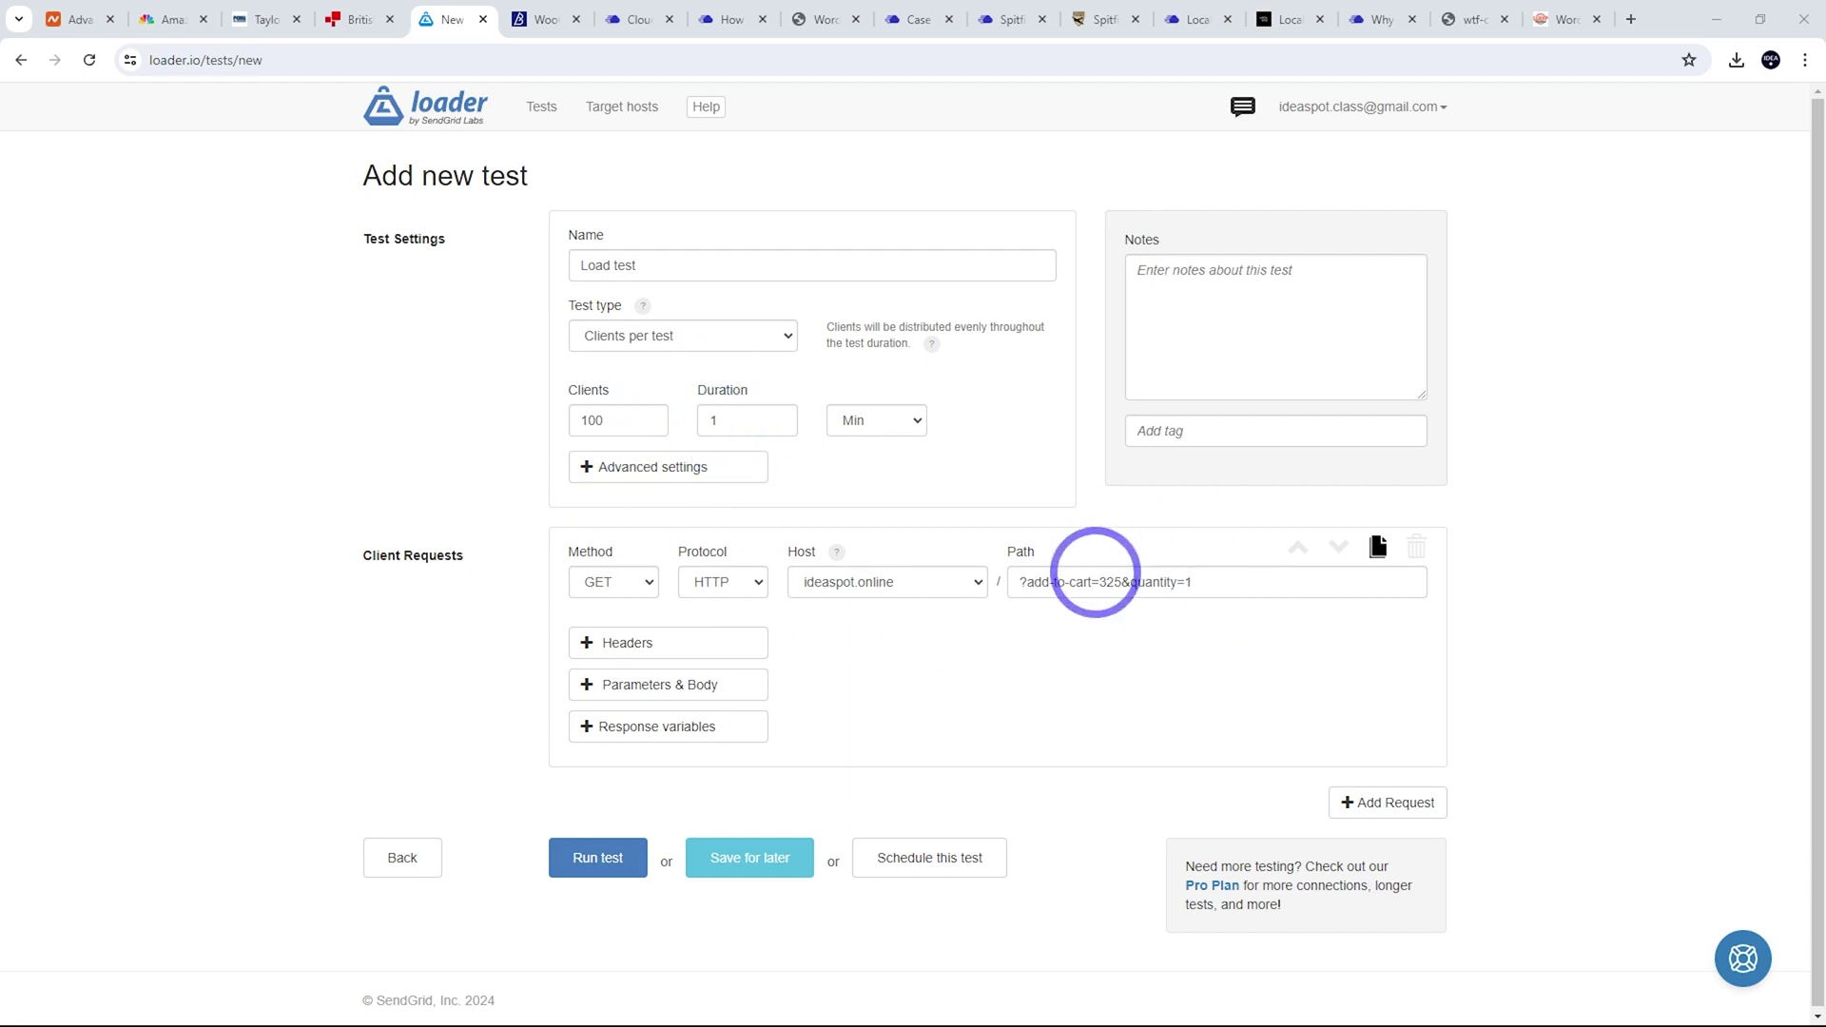
- Switch to loader.io, run the prepared load test on ideaspot.online's add-to-cart path, and examine the response time and client curves
left_click(590, 873)
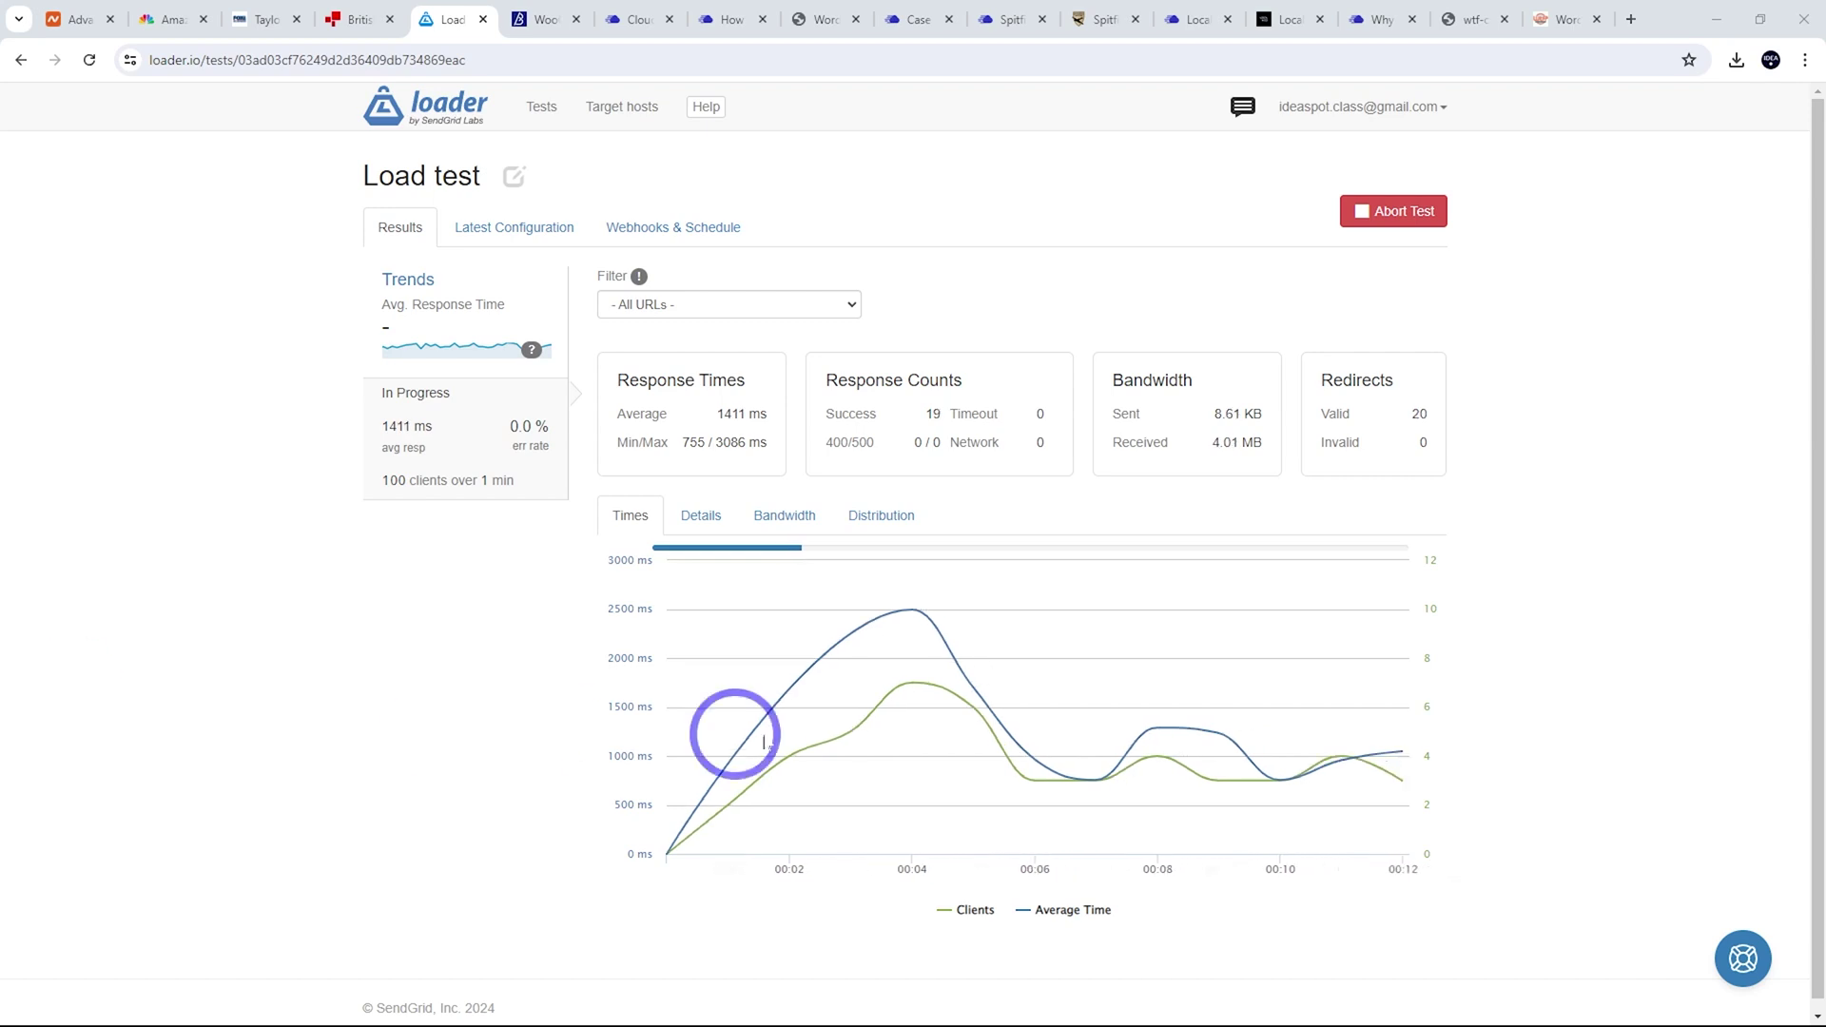
mouse_move(894, 726)
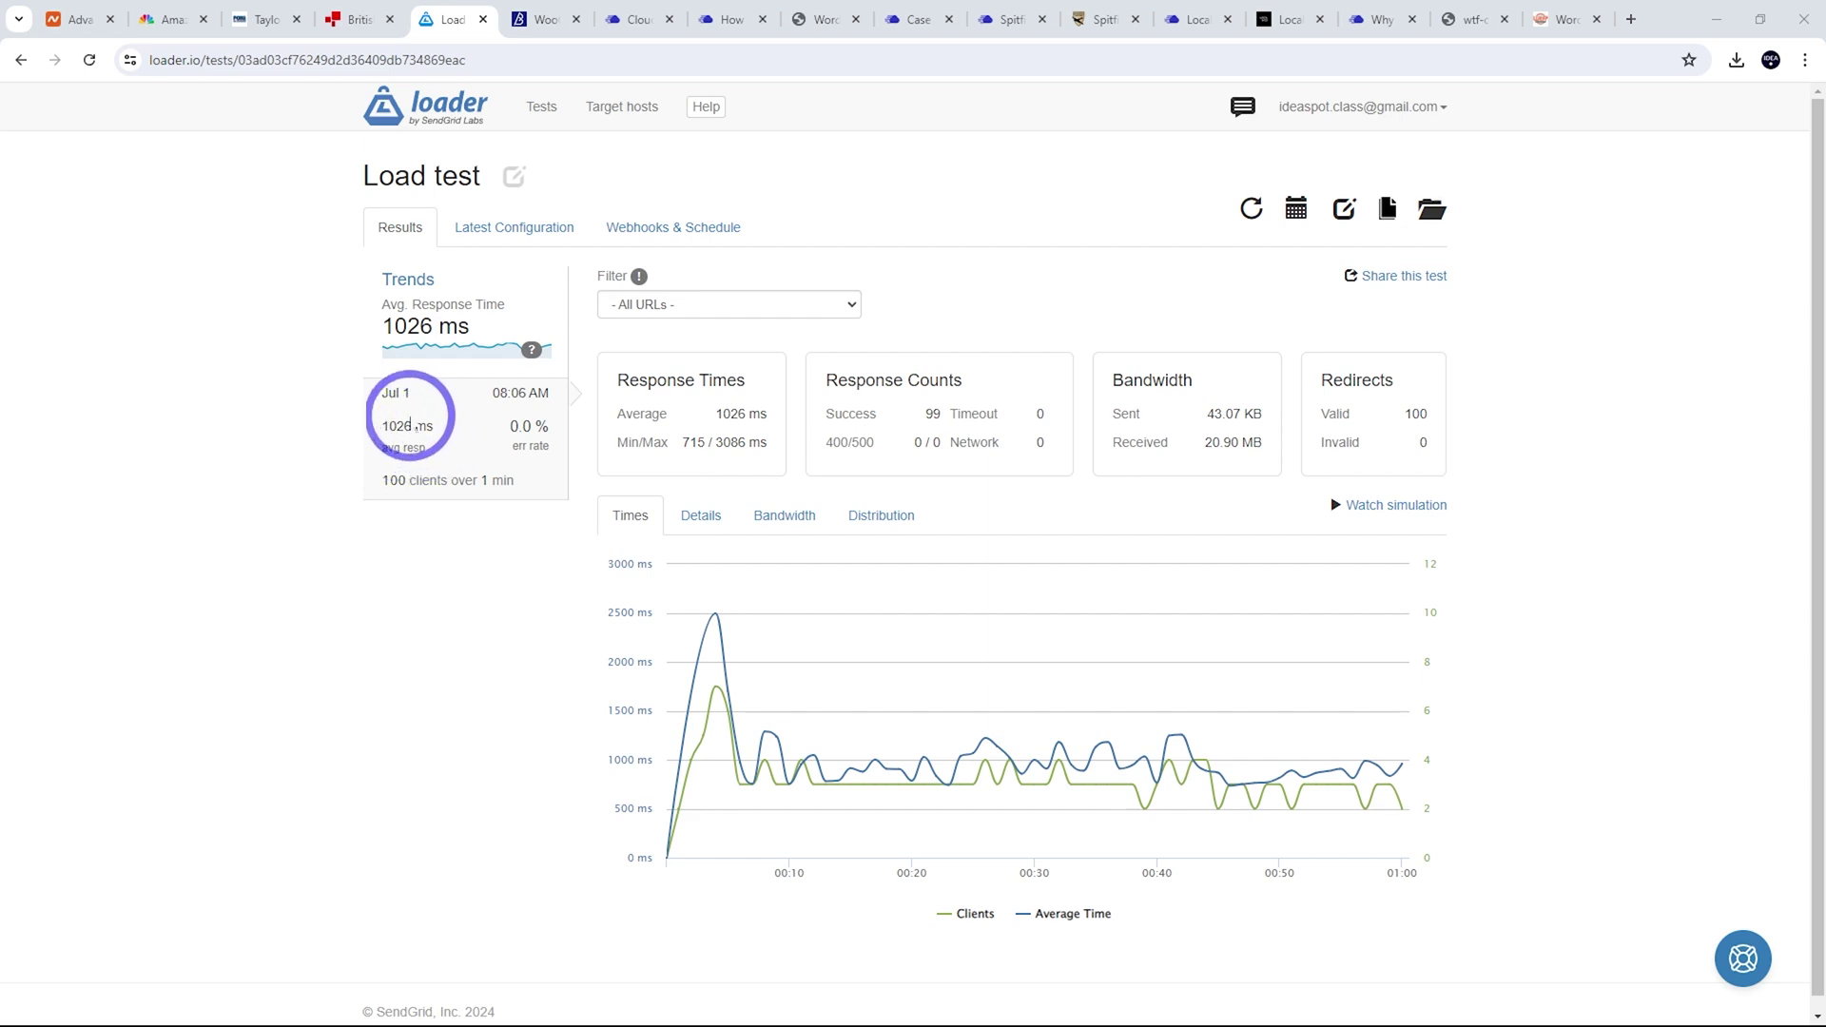
mouse_move(785, 830)
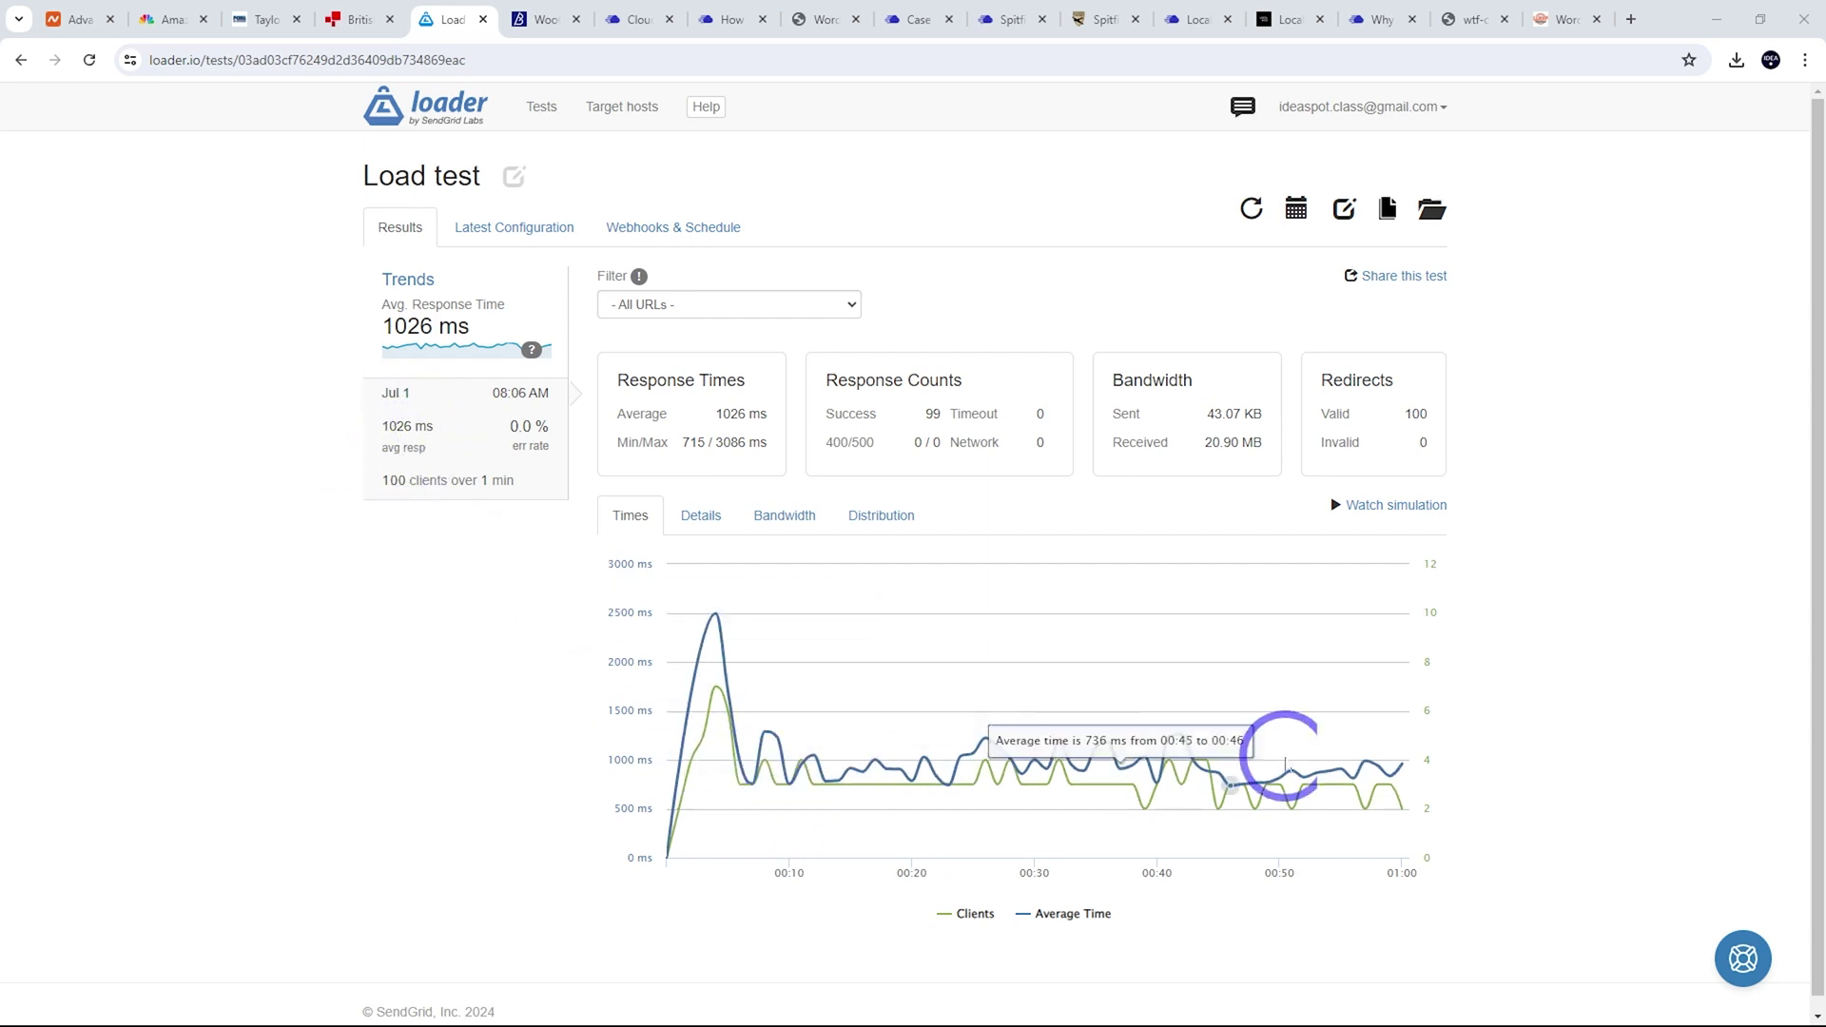
mouse_move(1302, 768)
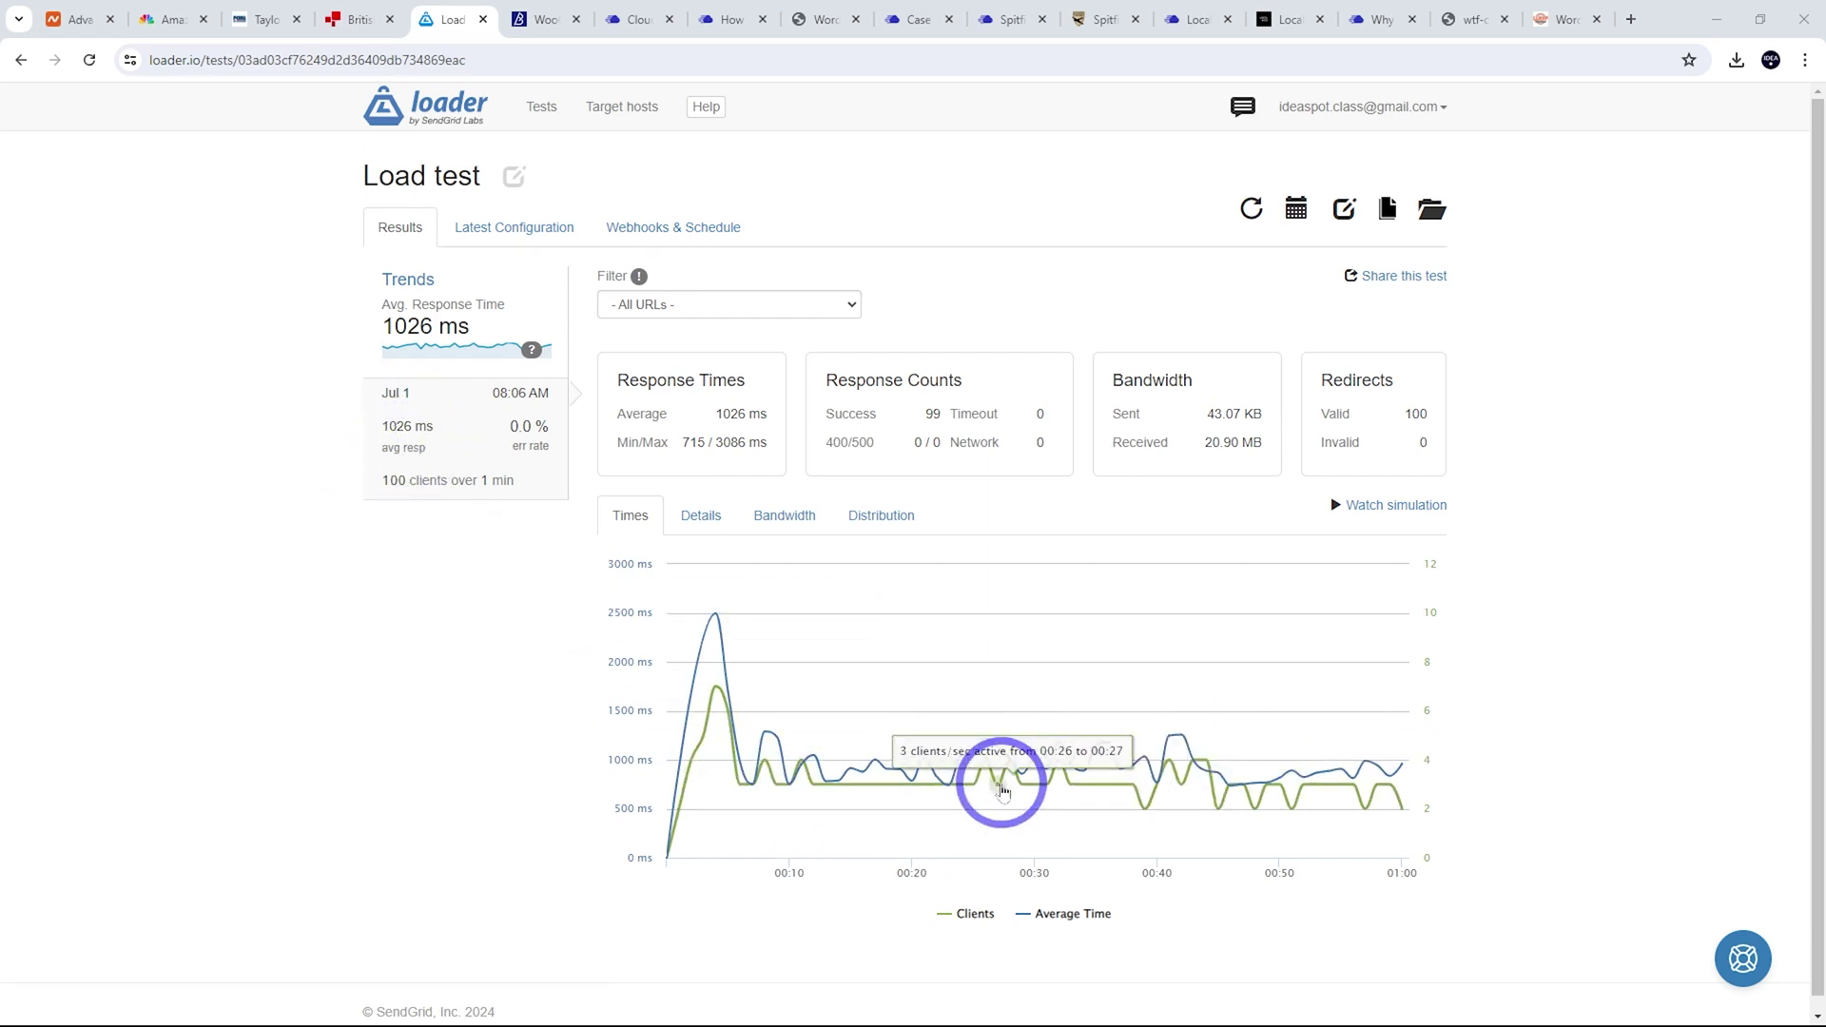
mouse_move(693, 635)
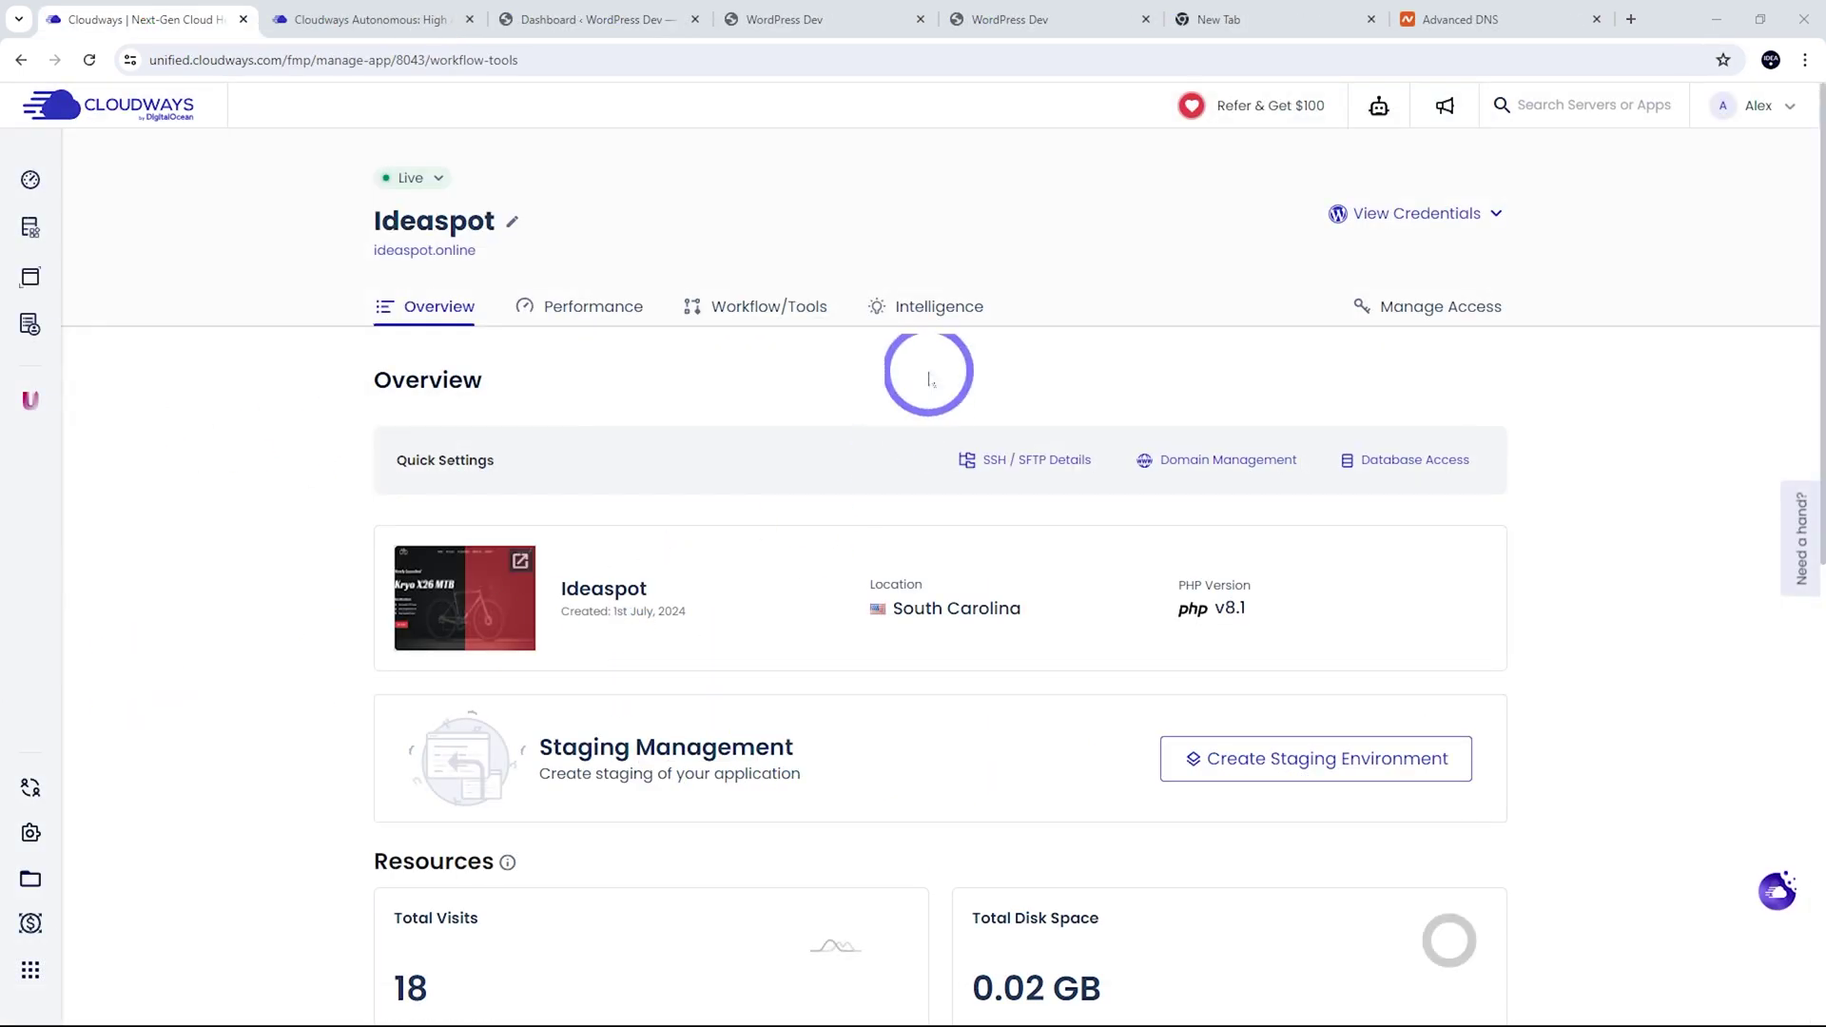
- Switch back to Cloudways and review the Ideaspot application's staging option, total visits, disk space and bandwidth usage in its overview
scroll(745, 342, "down", 4)
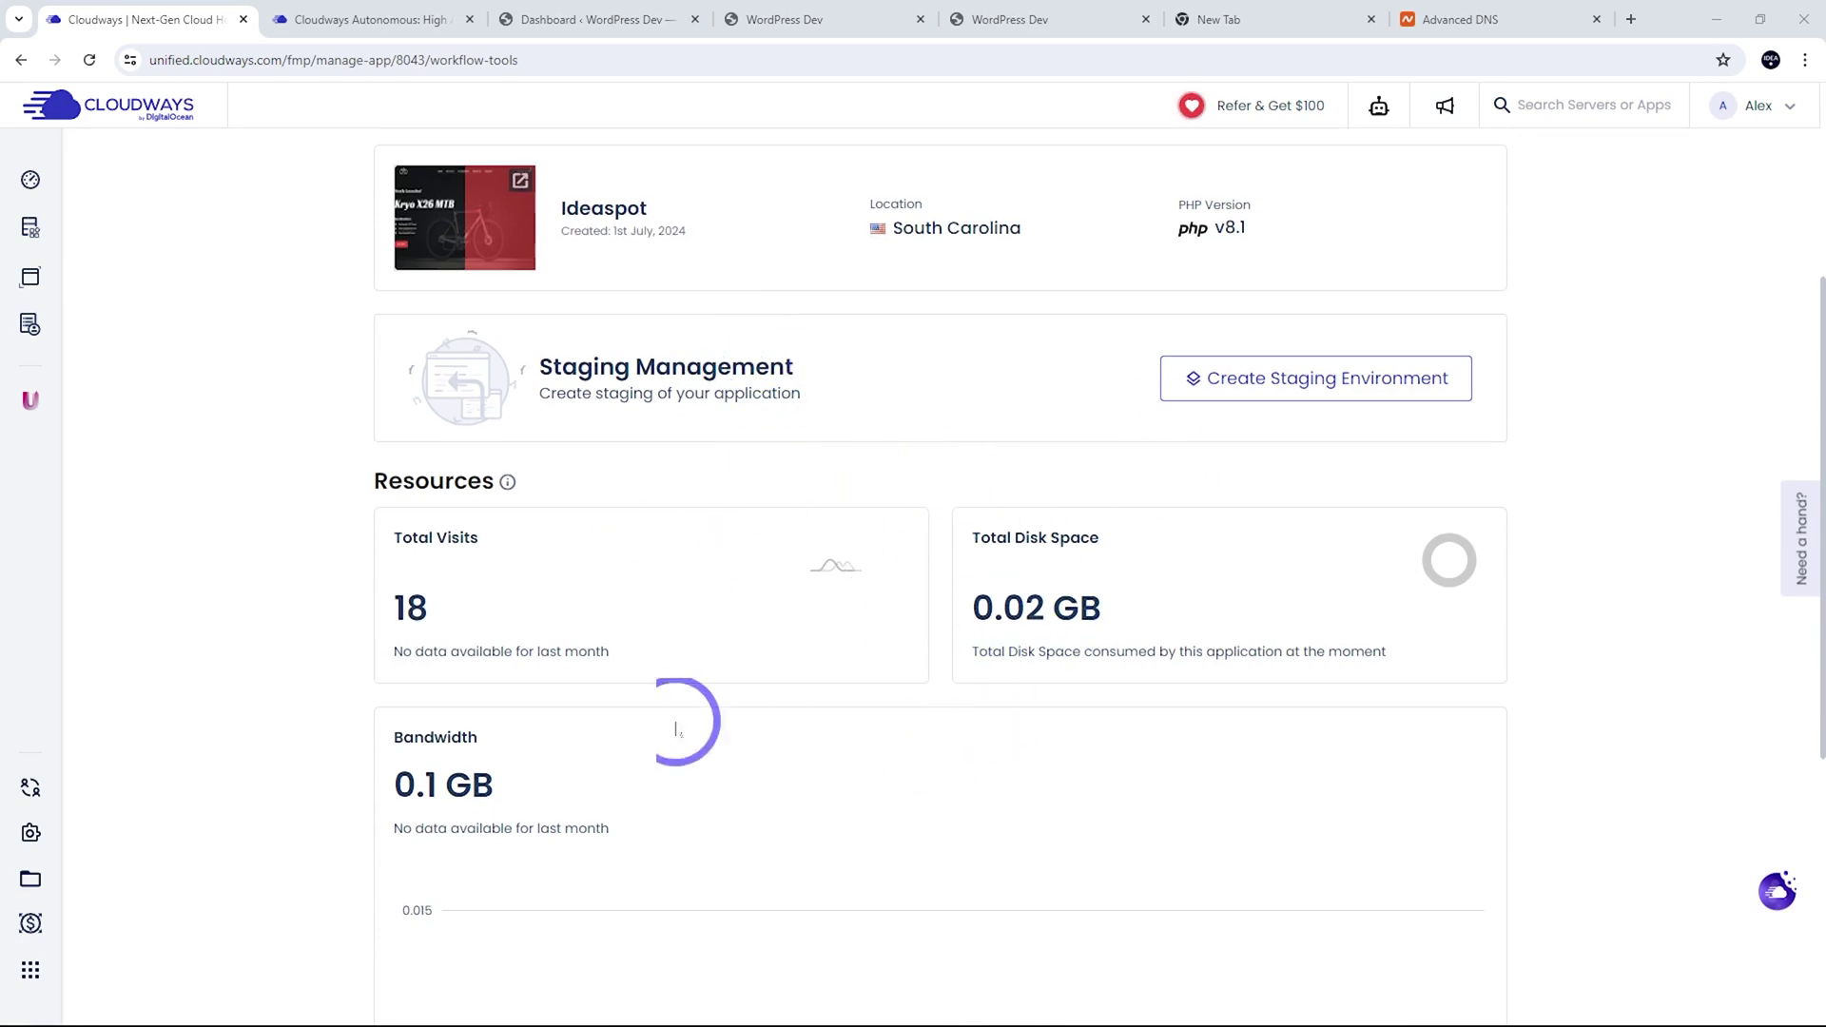
scroll(511, 808, "down", 1)
scroll(508, 808, "down", 1)
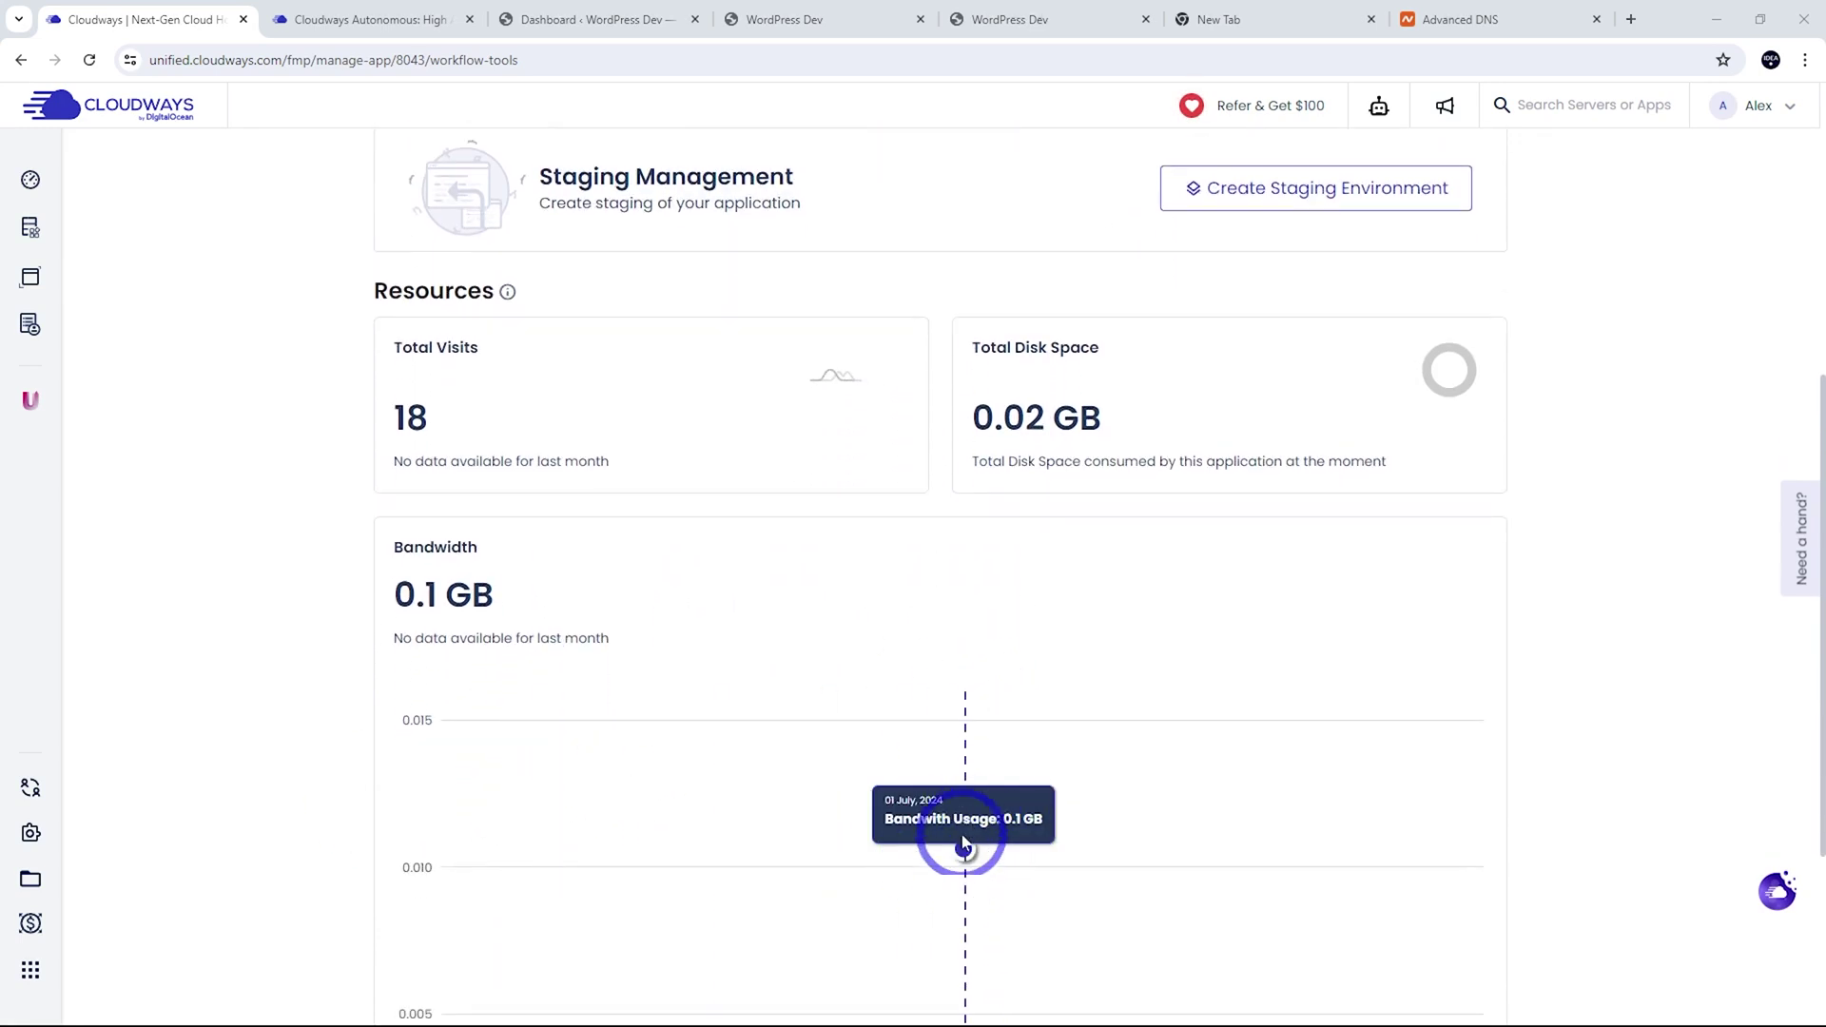
scroll(964, 849, "up", 6)
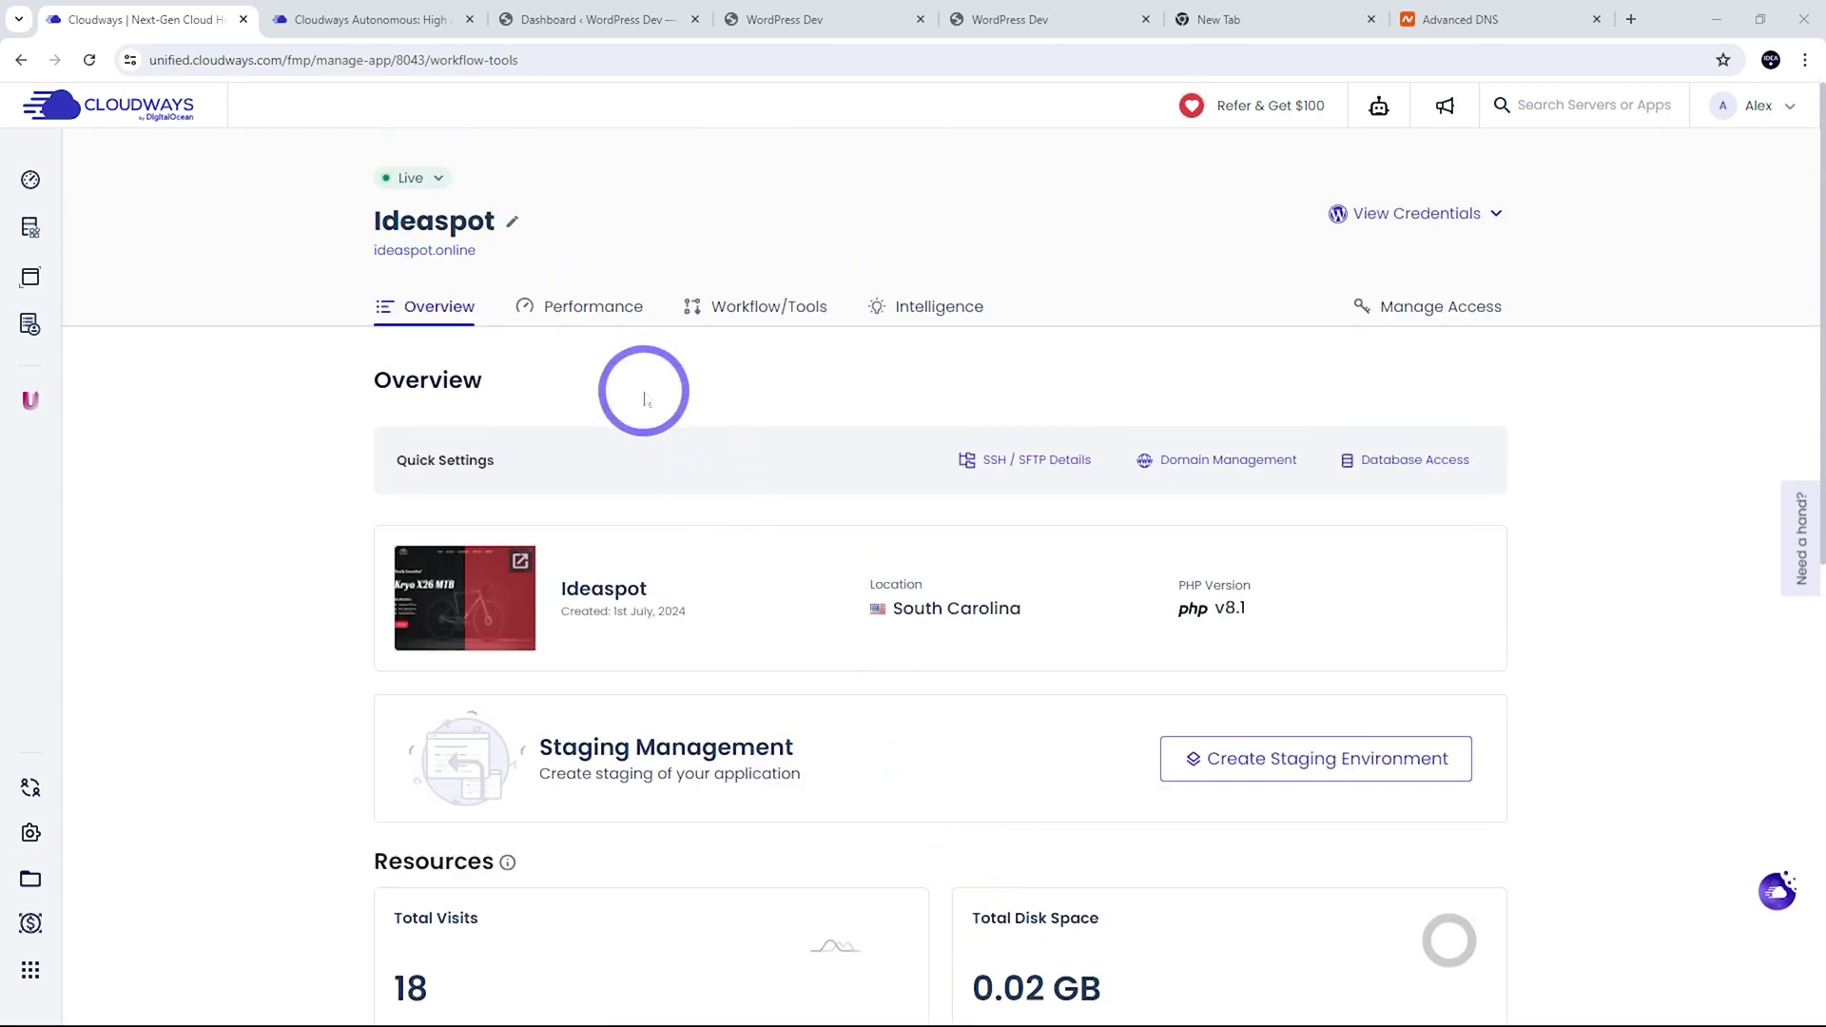
- Review the Ideaspot application's caching details, its backup and restore options, and open its access logs
left_click(587, 316)
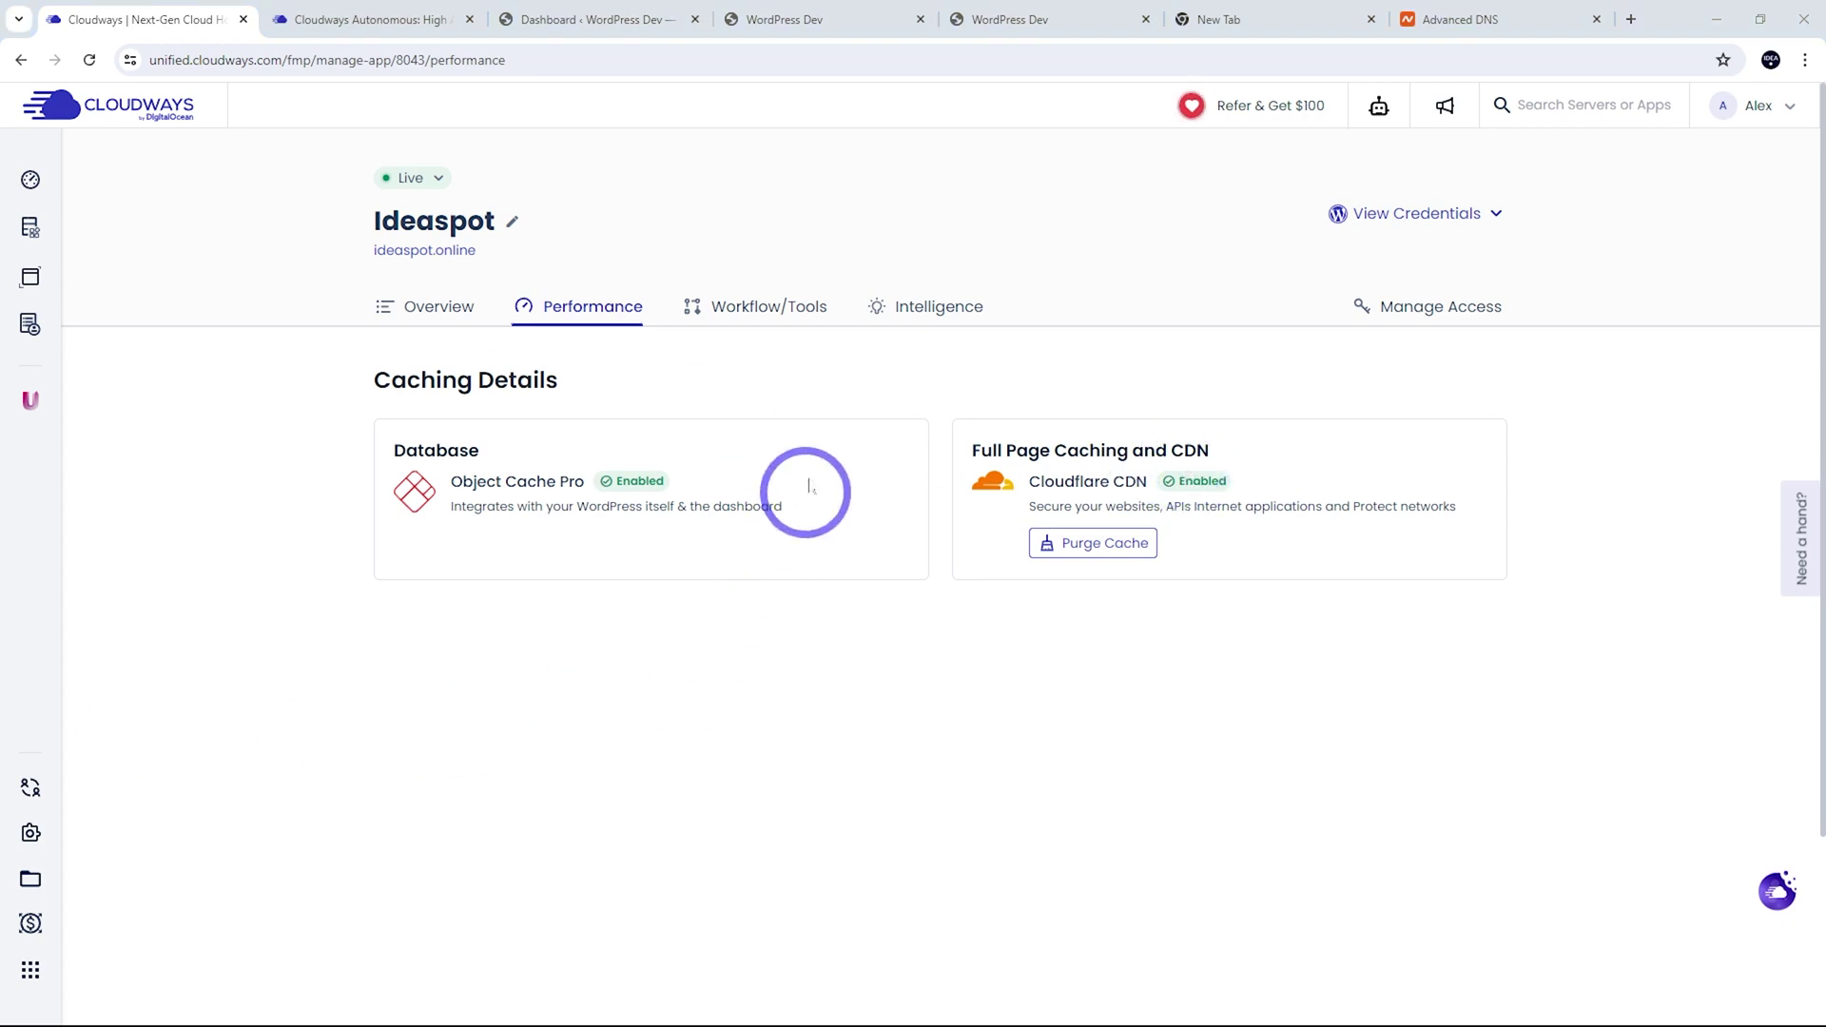
left_click(812, 304)
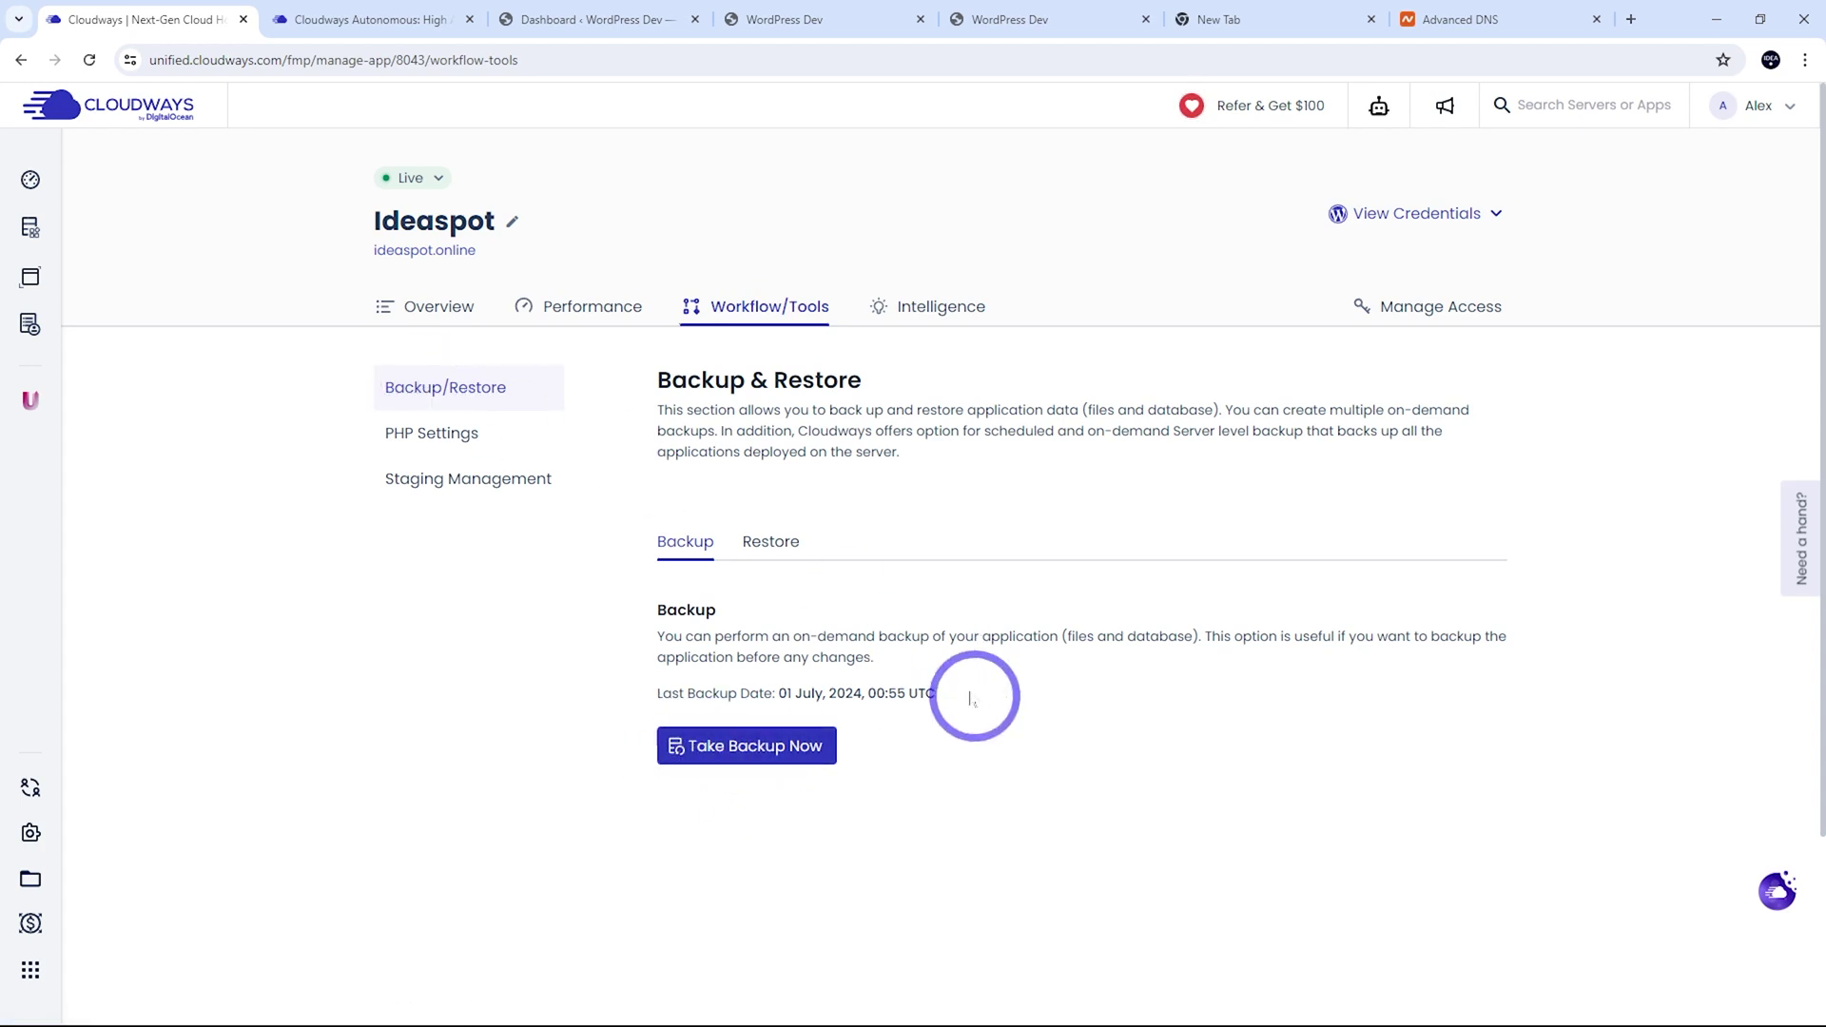
left_click(770, 544)
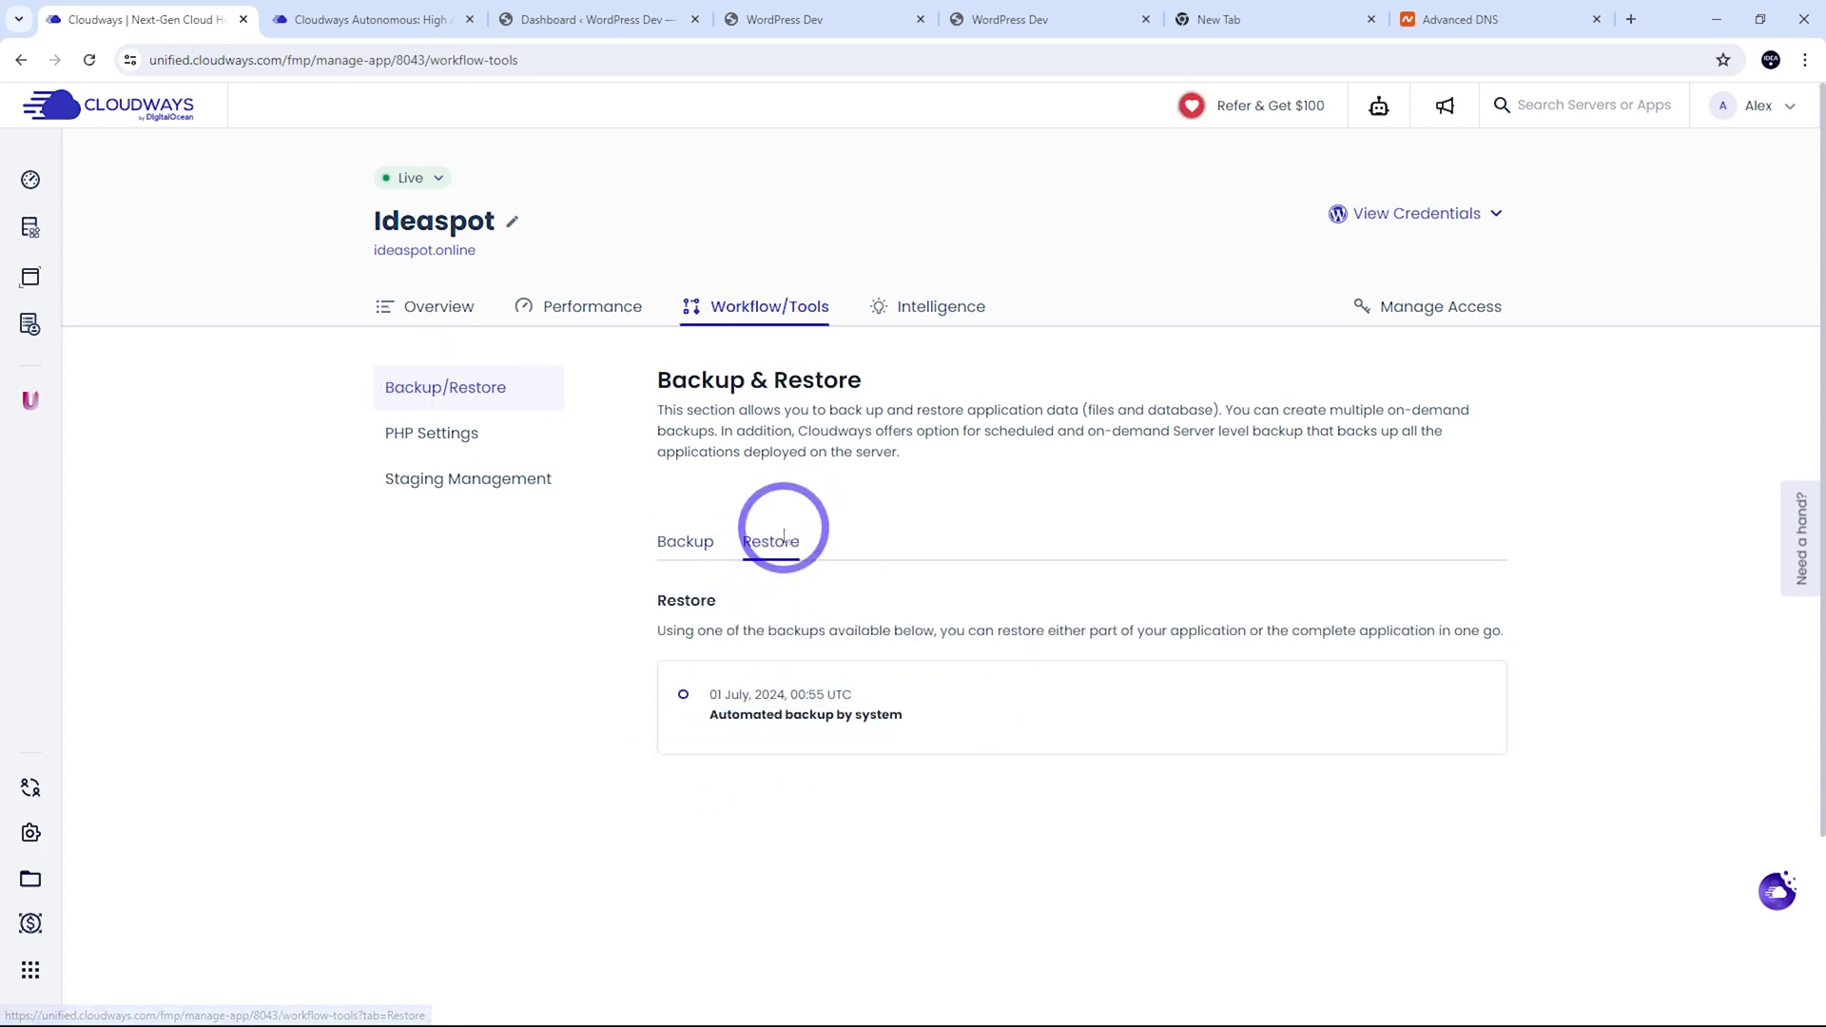
mouse_move(853, 730)
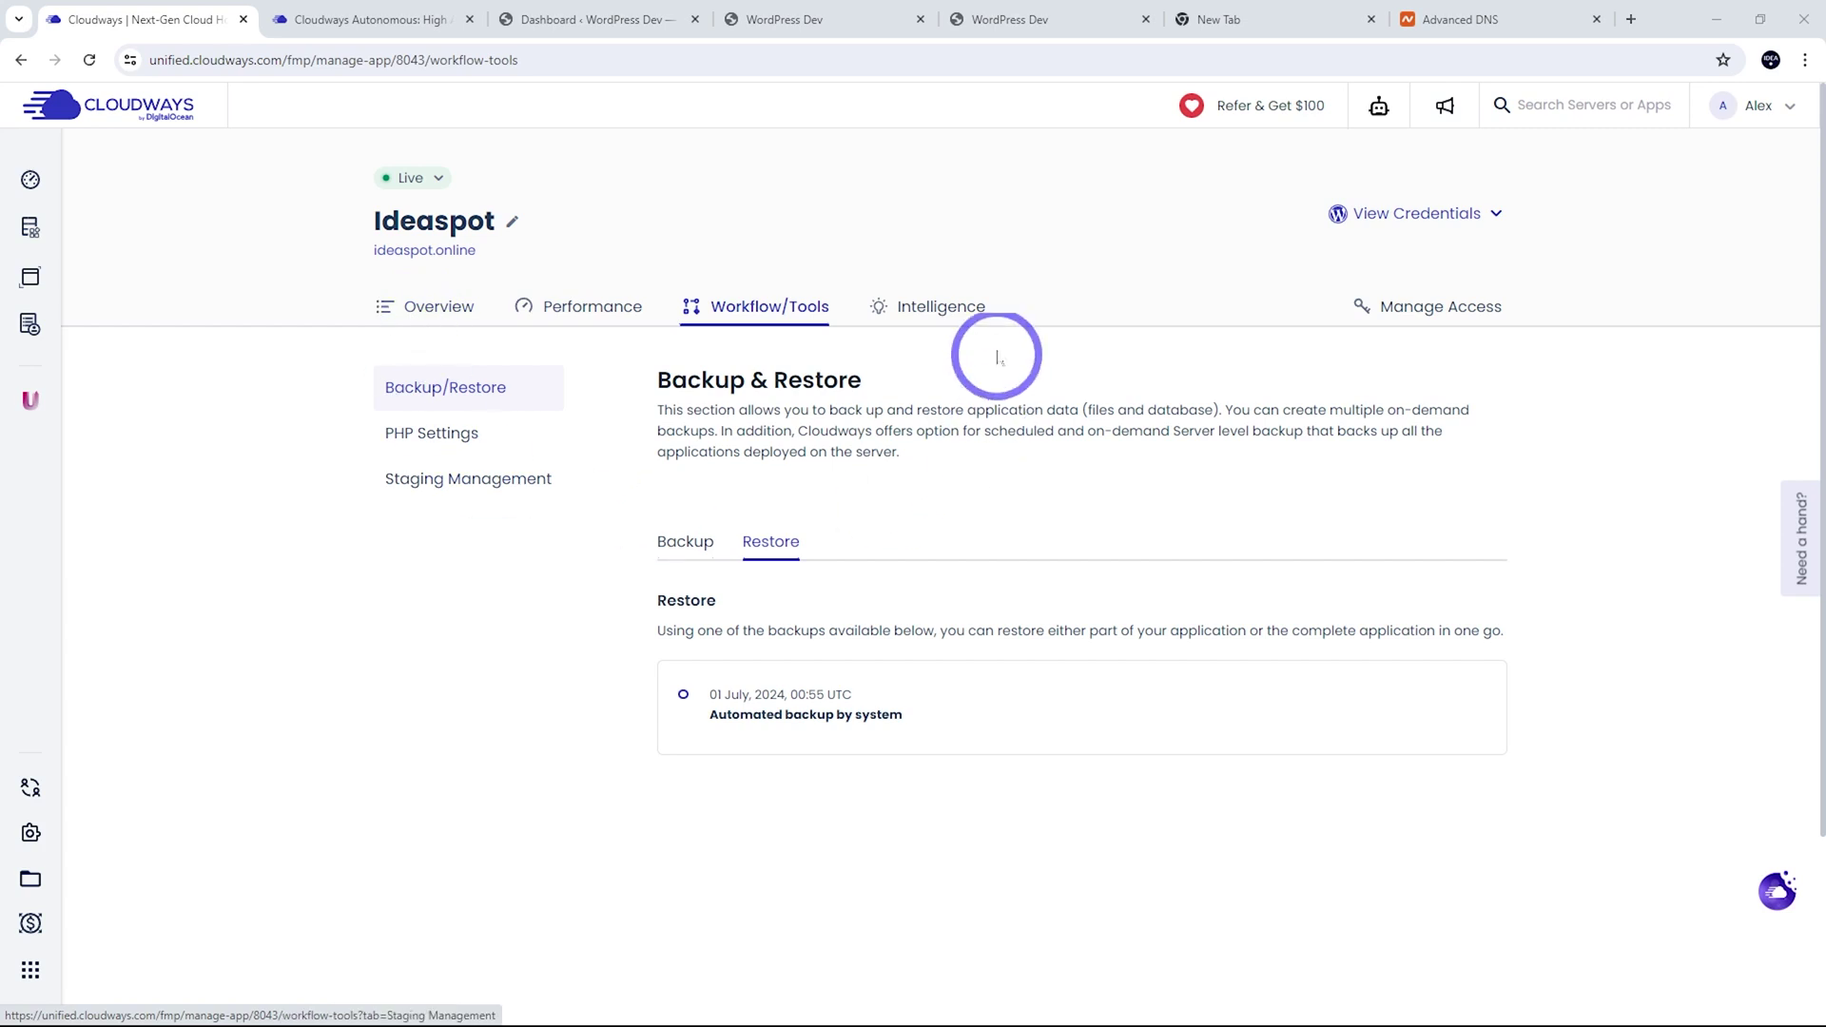
left_click(945, 316)
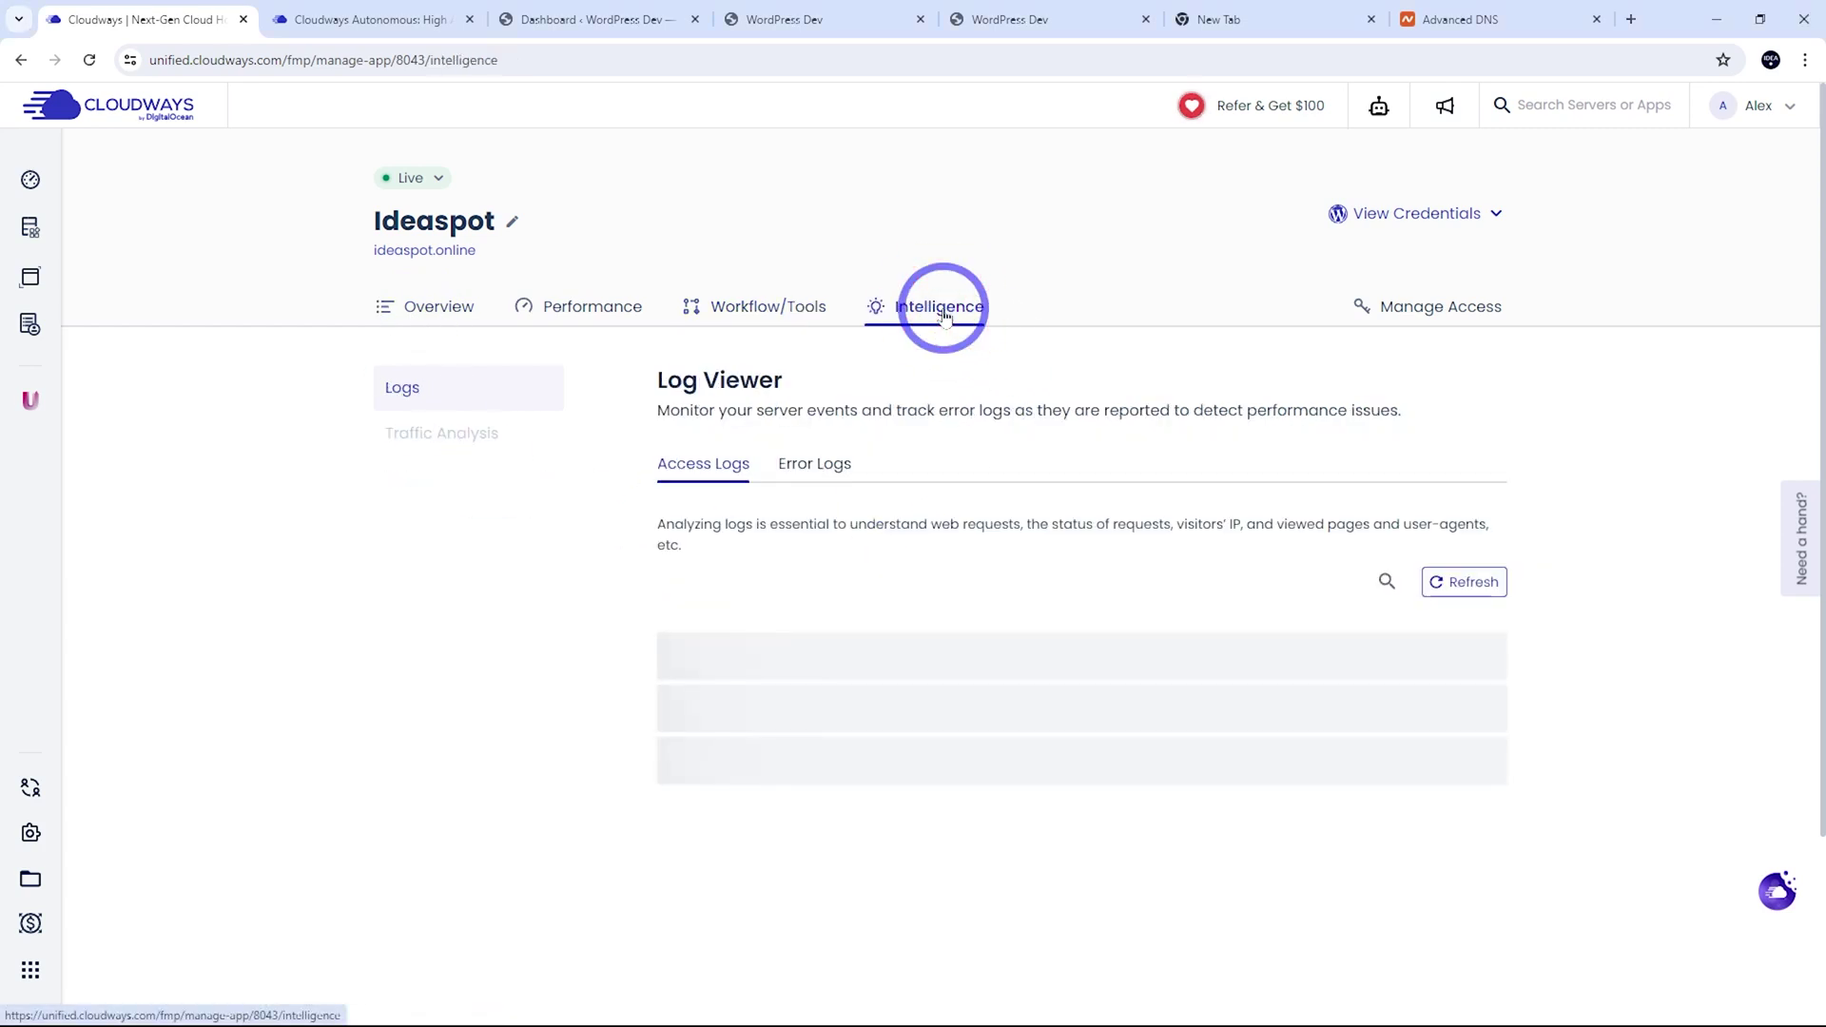